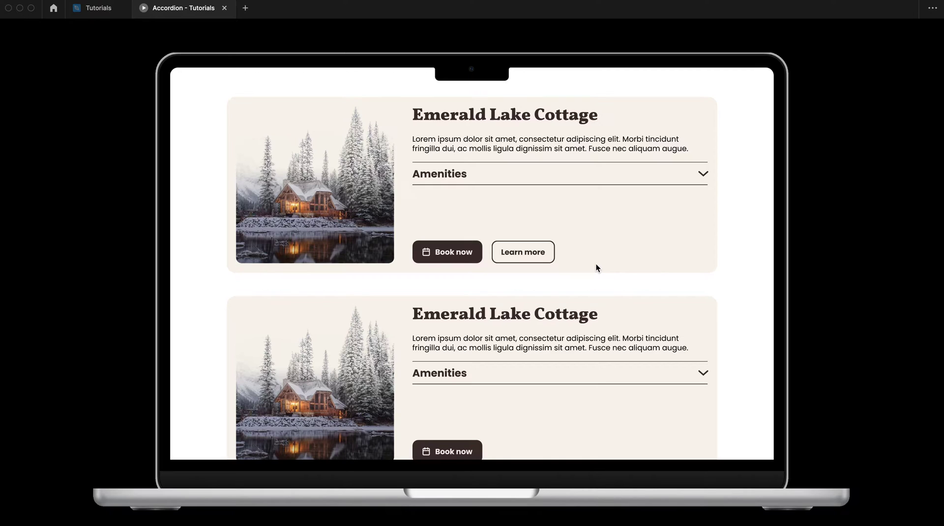
# Expand and collapse the first cabin card's Amenities section a couple of times in the prototype
pyautogui.click(609, 180)
pyautogui.click(610, 178)
pyautogui.click(610, 179)
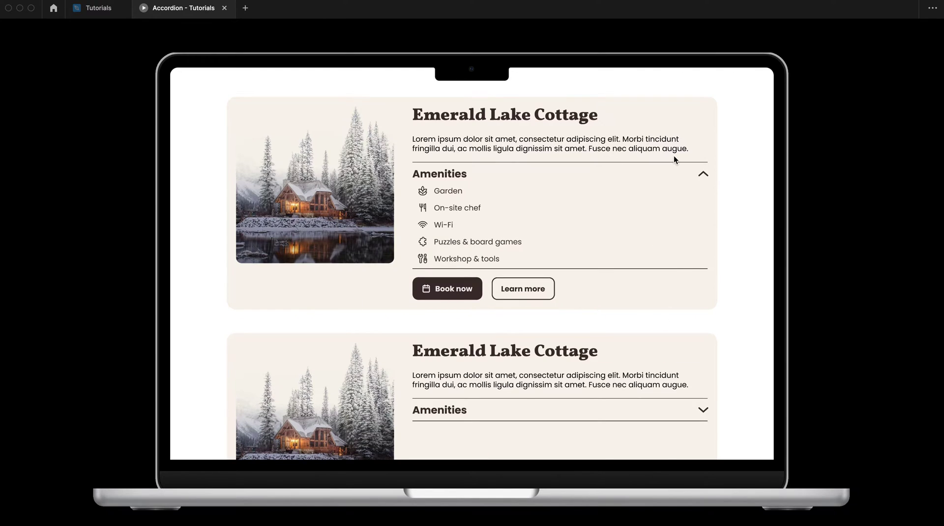
pyautogui.click(598, 180)
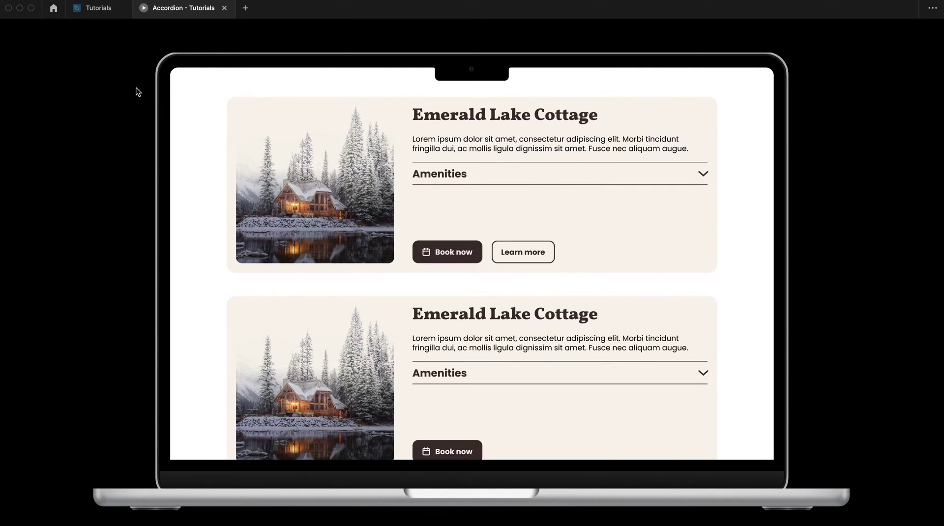
pyautogui.click(92, 9)
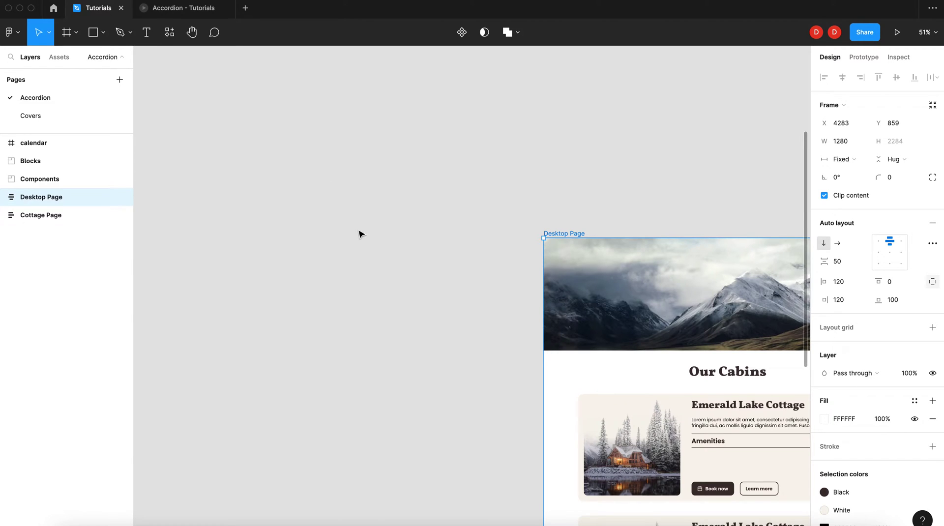
pyautogui.hscroll(-5, 344, 246)
pyautogui.hscroll(-10, 341, 251)
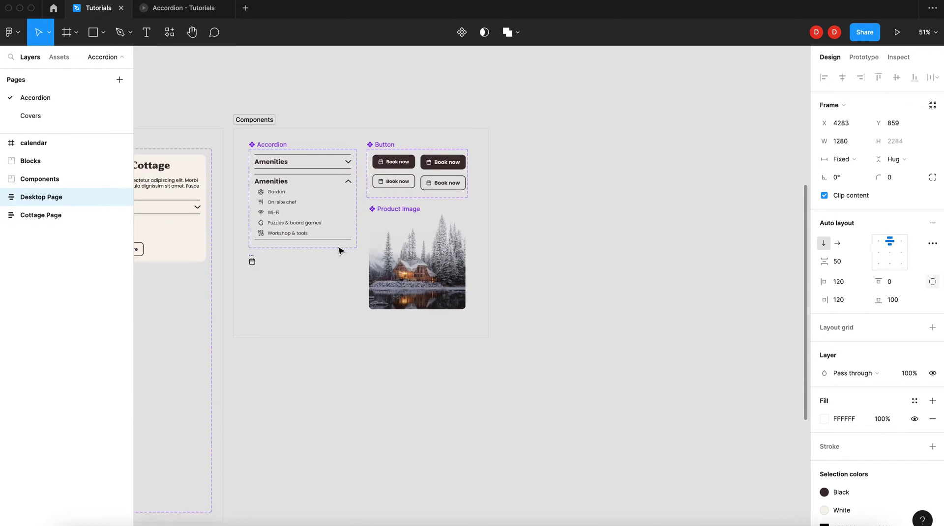
pyautogui.hscroll(-5, 340, 251)
pyautogui.scroll(-2, 340, 251)
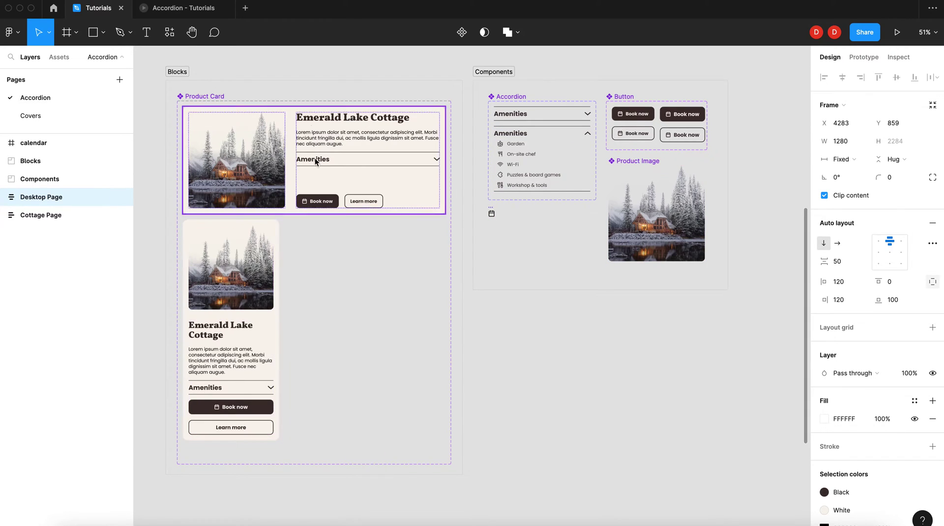
pyautogui.hscroll(5, 335, 81)
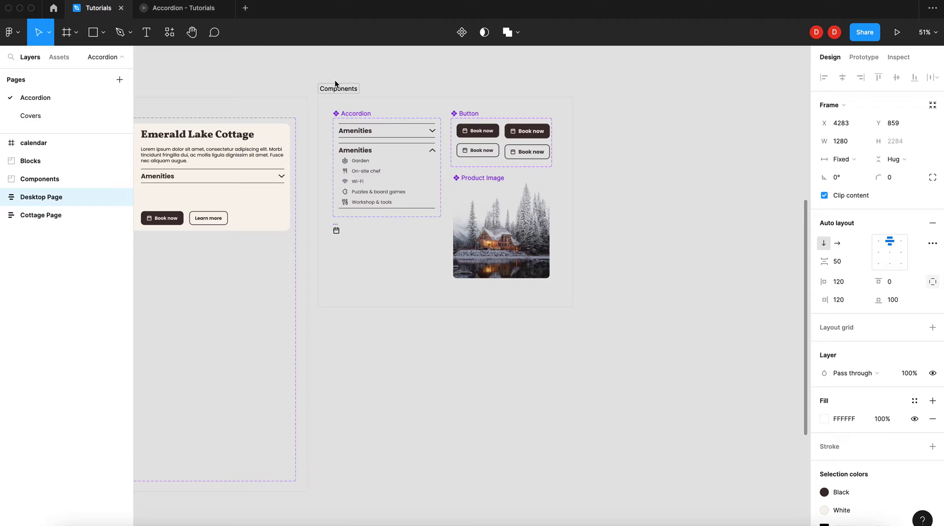
pyautogui.hscroll(3, 335, 80)
pyautogui.hscroll(1, 335, 80)
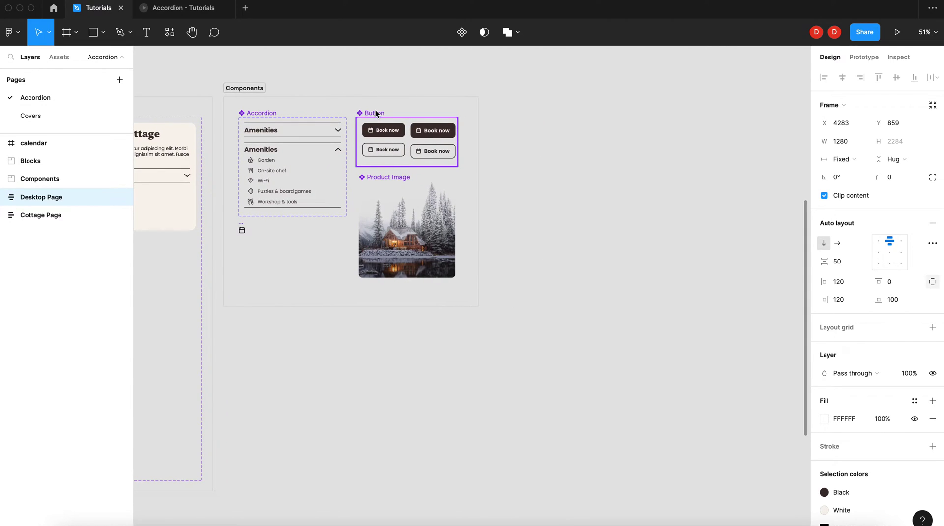
pyautogui.scroll(5, 376, 110)
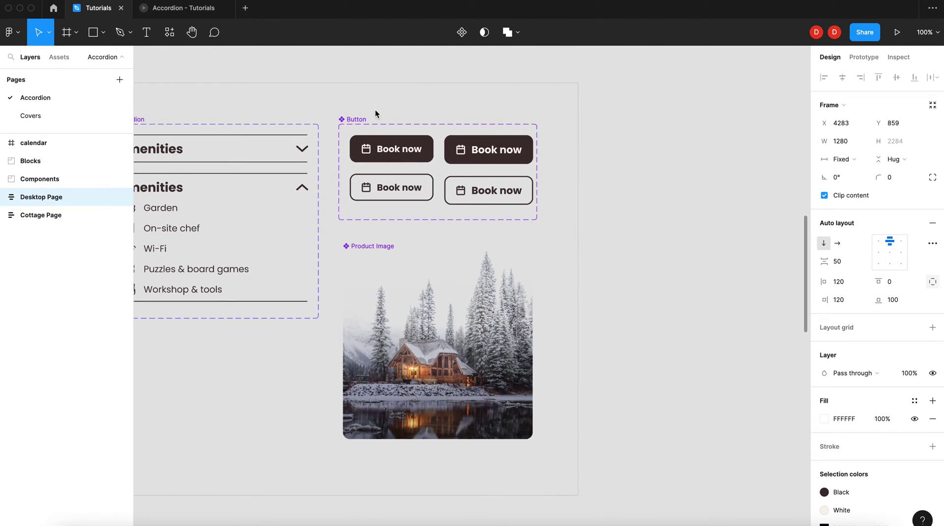
pyautogui.hscroll(3, 376, 110)
pyautogui.scroll(-1, 376, 110)
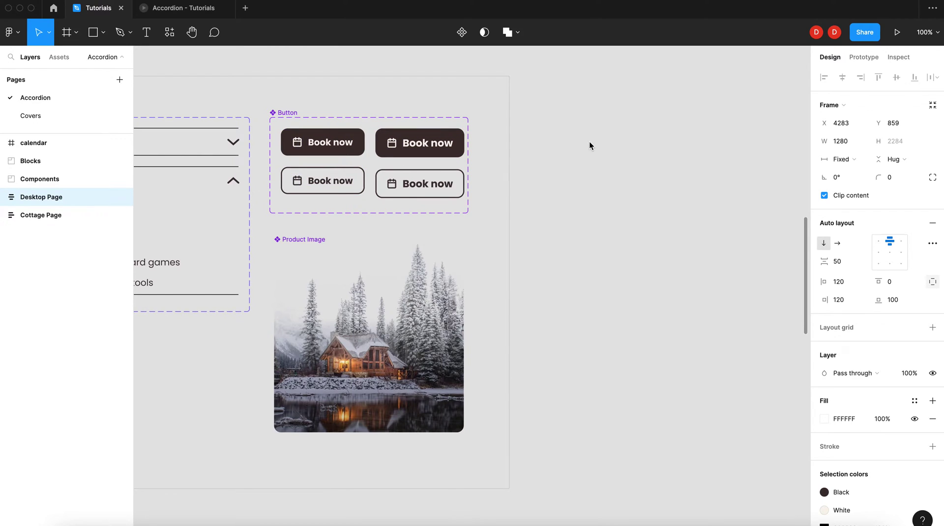
pyautogui.hscroll(3, 589, 140)
pyautogui.scroll(-1, 589, 140)
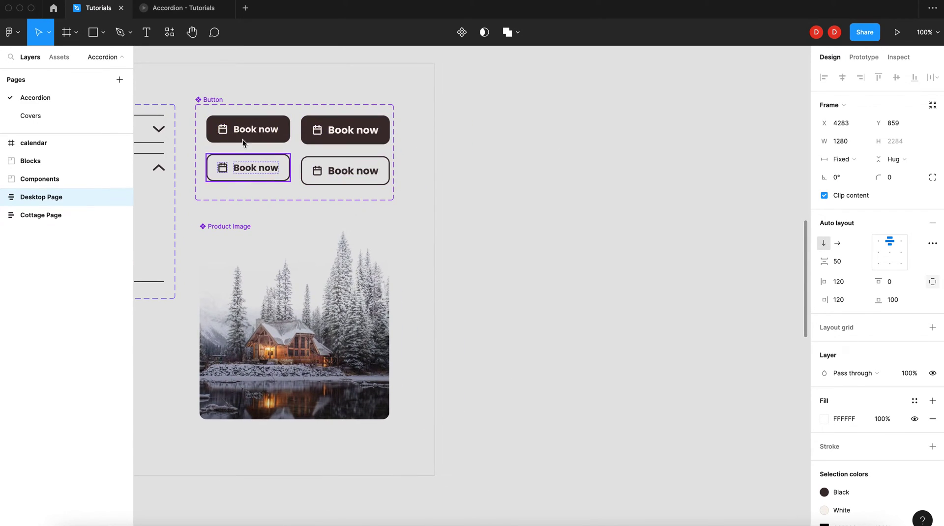
# Add a text layer reading 'Button text' on an empty part of the canvas
pyautogui.click(536, 140)
pyautogui.hscroll(5, 536, 140)
pyautogui.hscroll(4, 537, 144)
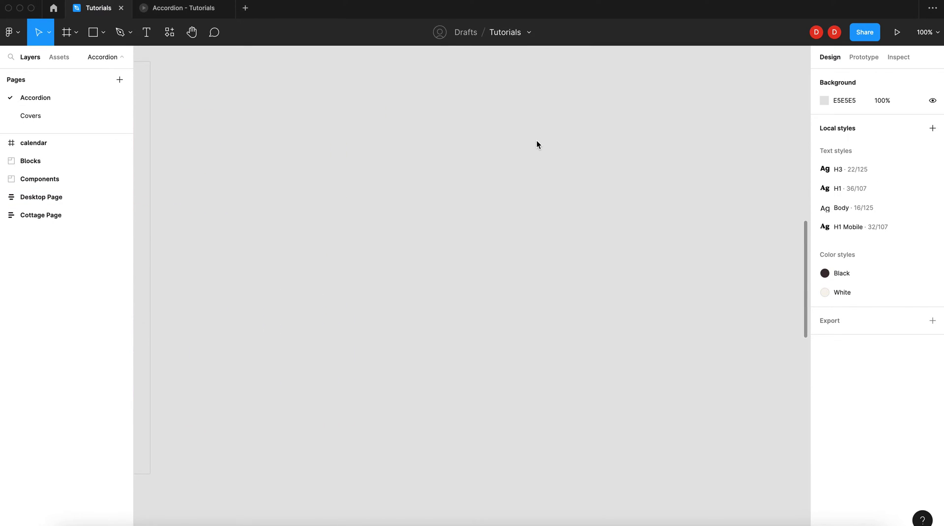
pyautogui.press('t')
pyautogui.click(351, 139)
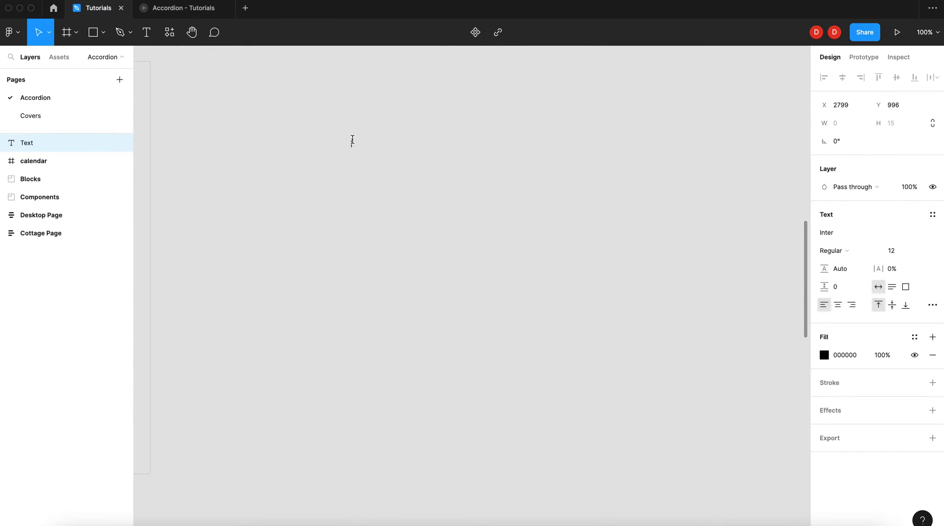
pyautogui.write('Button text')
pyautogui.press('Escape')
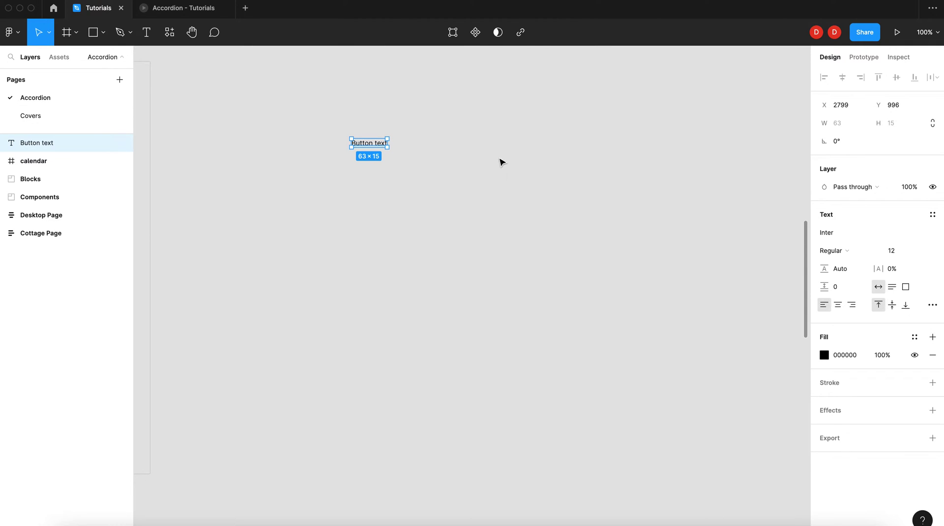
# Set the text layer to Poppins Bold at size 16
pyautogui.click(911, 236)
pyautogui.write('Poppins')
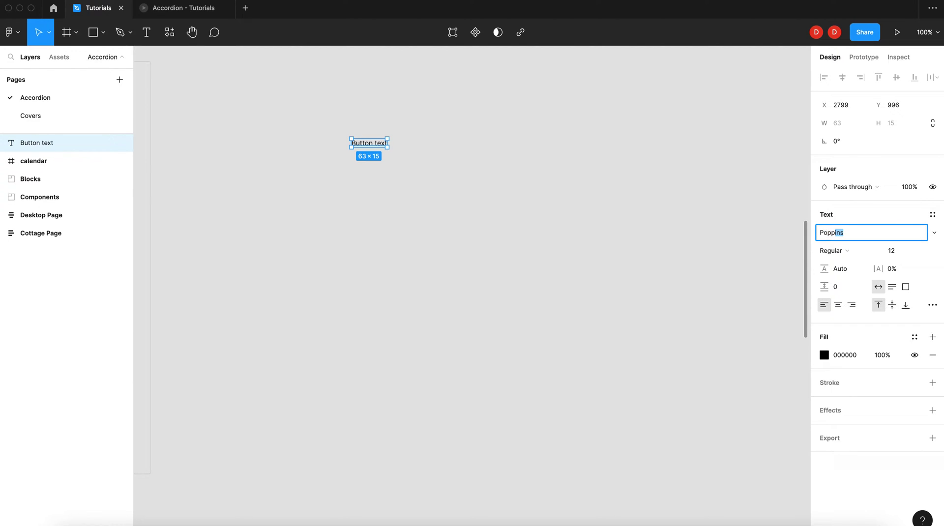
pyautogui.press('Return')
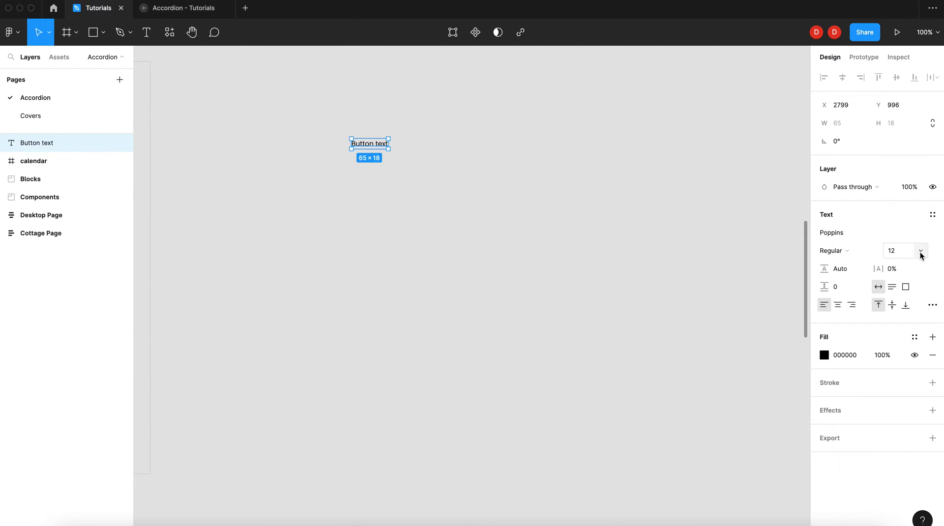
pyautogui.click(919, 253)
pyautogui.click(918, 303)
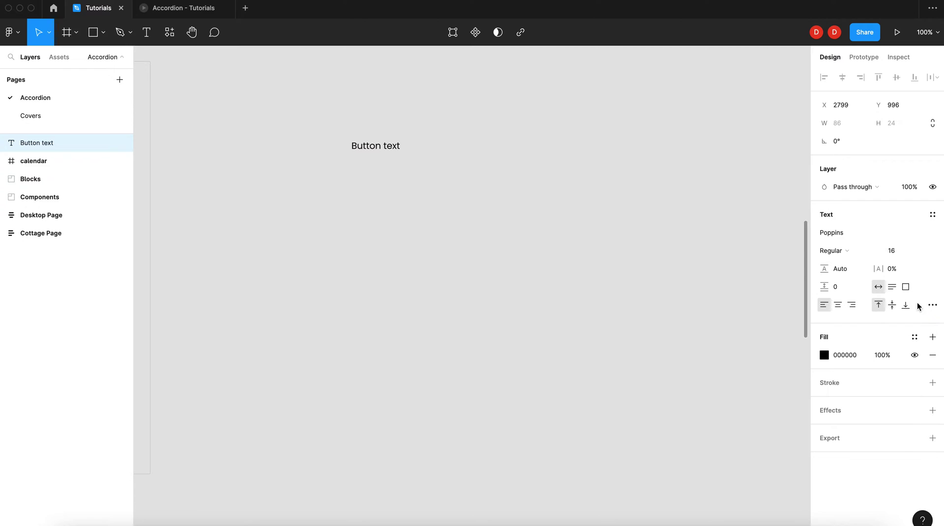
pyautogui.click(859, 250)
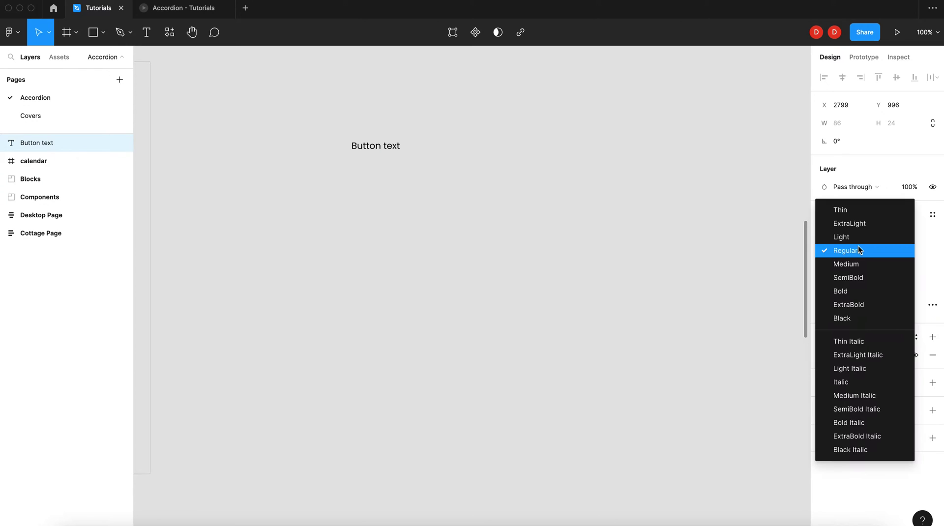
pyautogui.click(862, 293)
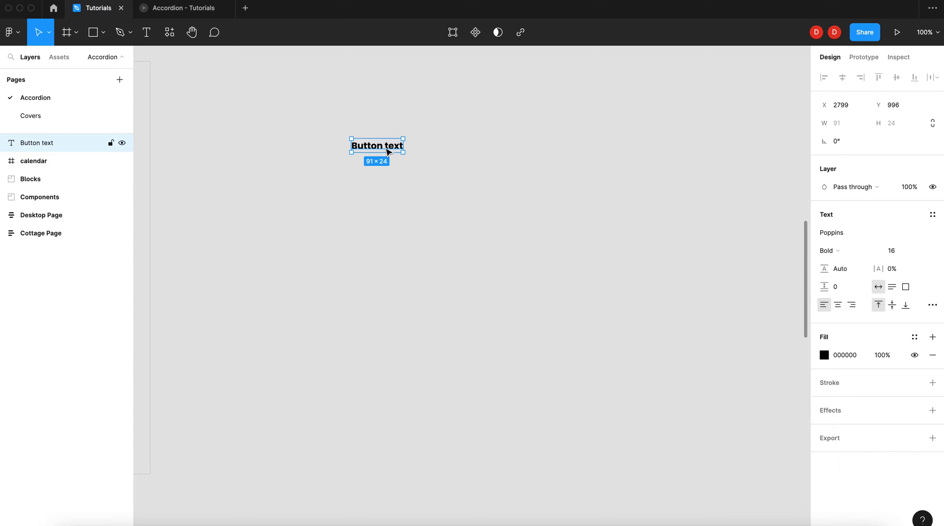
# Wrap the text in an auto-layout frame named Button with the text centred
pyautogui.hotkey('shift', 'a')
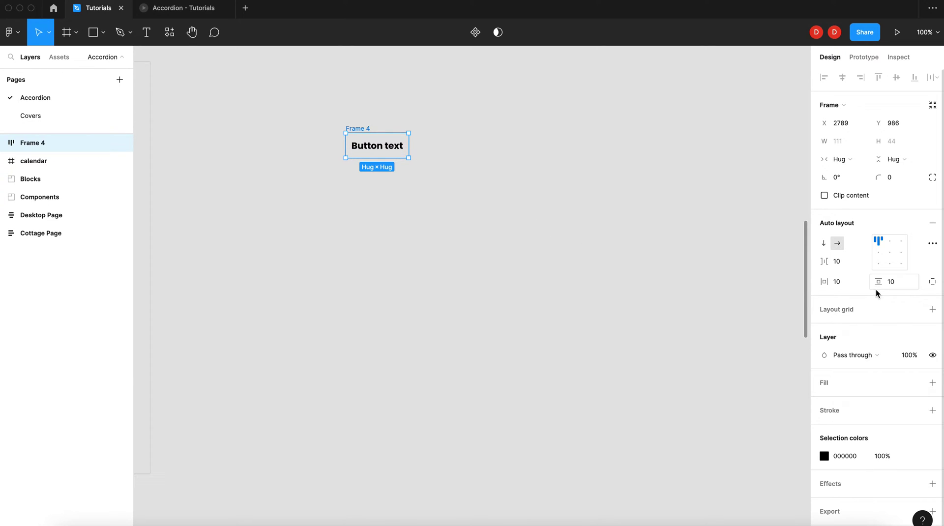
pyautogui.doubleClick(353, 128)
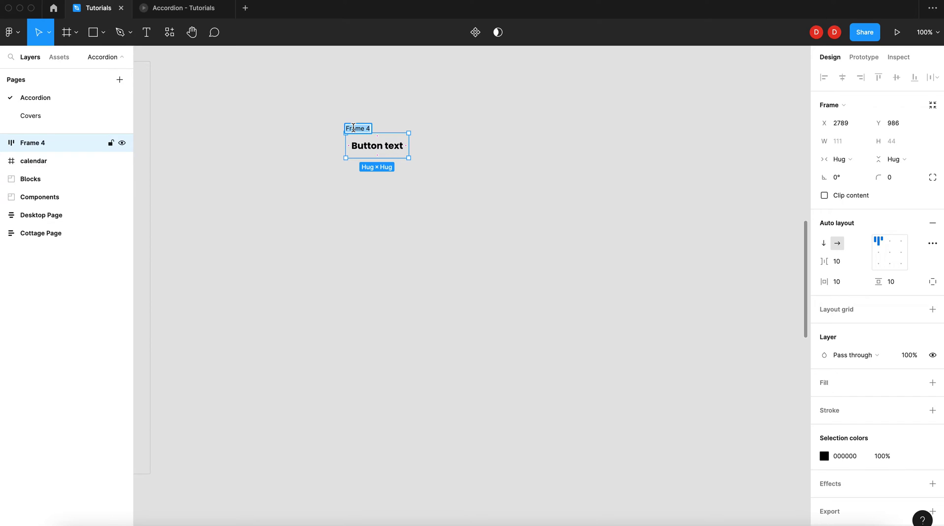
pyautogui.write('Button')
pyautogui.press('Return')
pyautogui.click(890, 253)
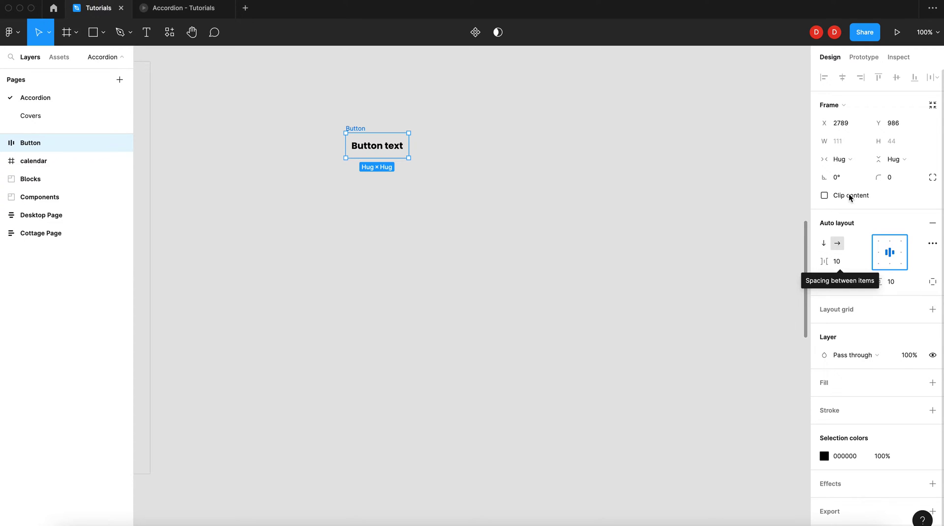
# Give the Button corner radius 8, a Black fill style and White label text
pyautogui.click(896, 180)
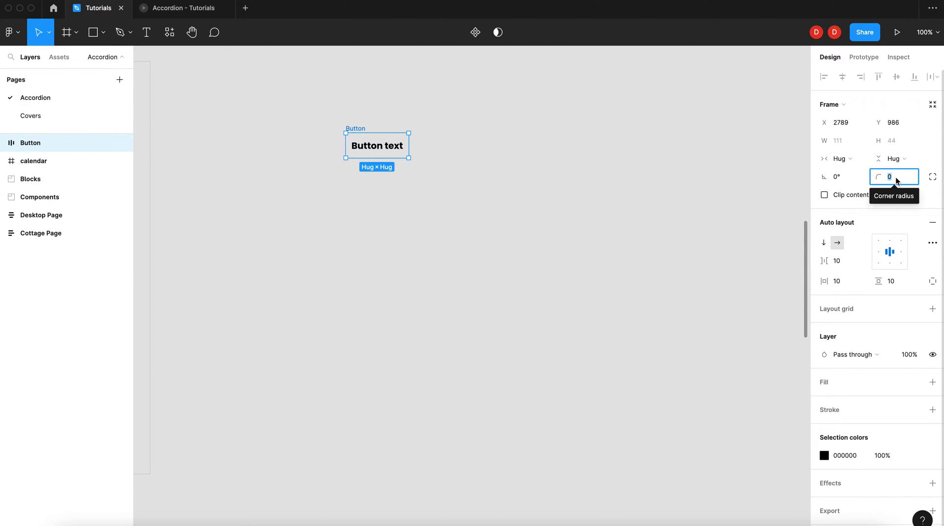
pyautogui.write('8')
pyautogui.press('Return')
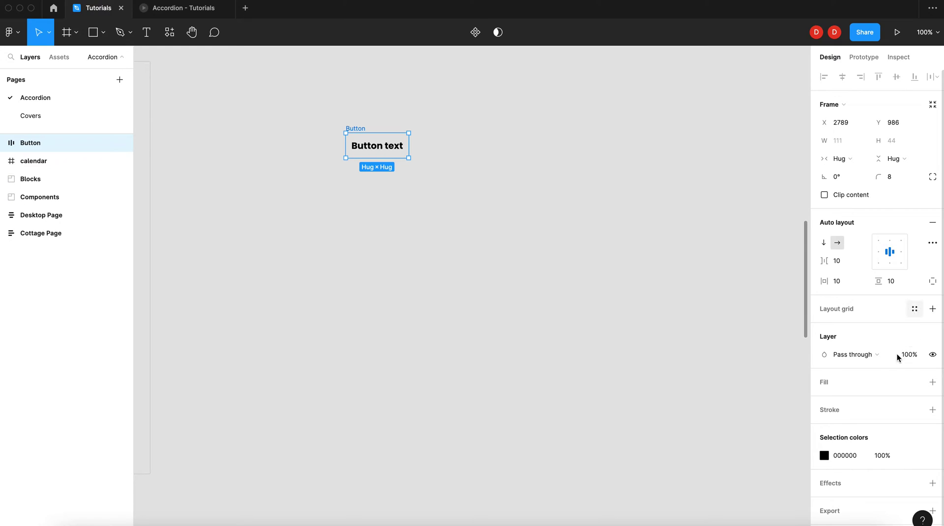
pyautogui.click(915, 383)
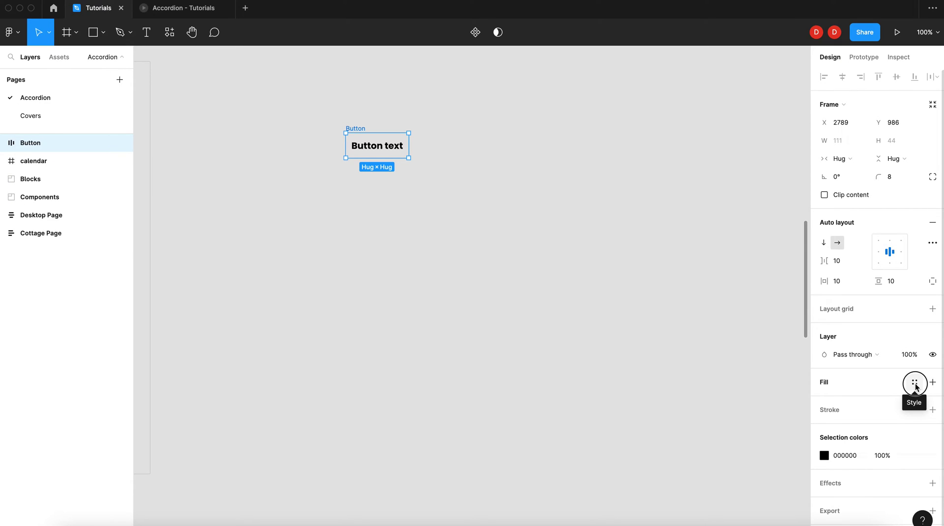
pyautogui.click(883, 386)
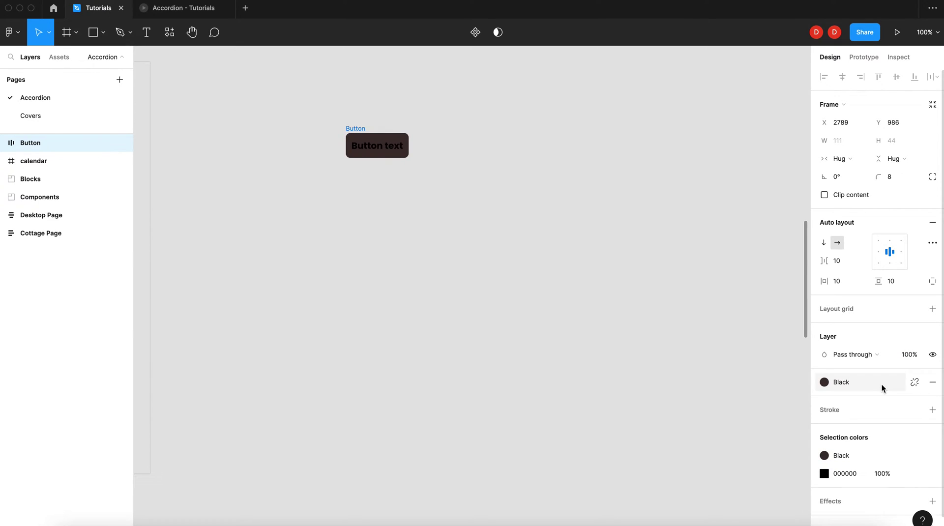
pyautogui.click(864, 455)
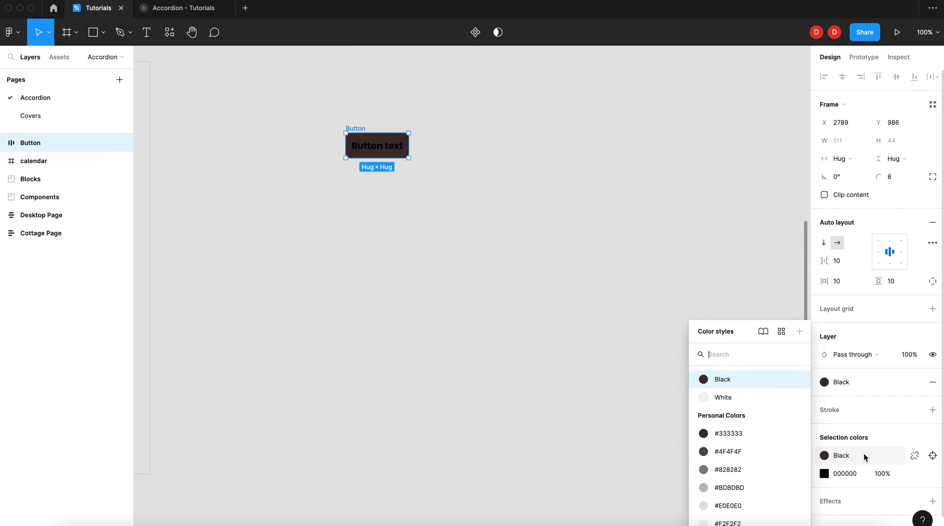
pyautogui.click(765, 396)
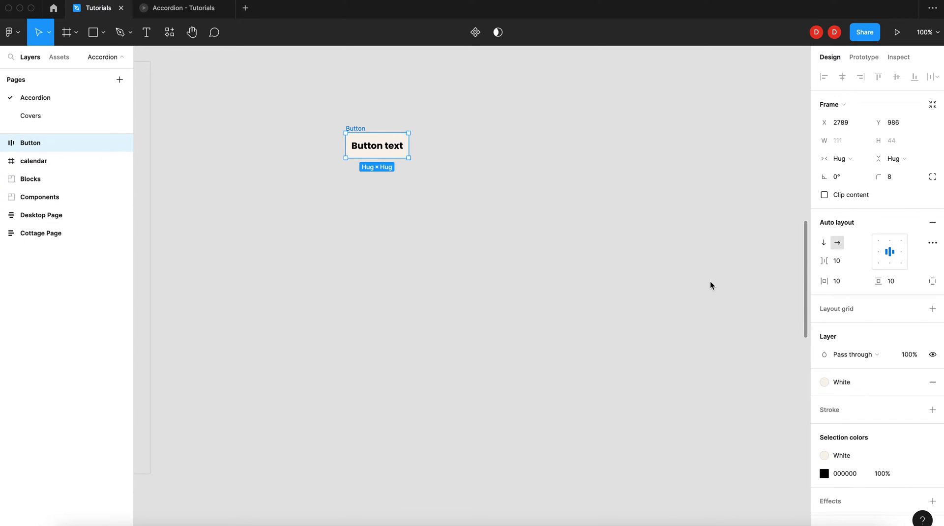
pyautogui.click(888, 456)
pyautogui.click(776, 383)
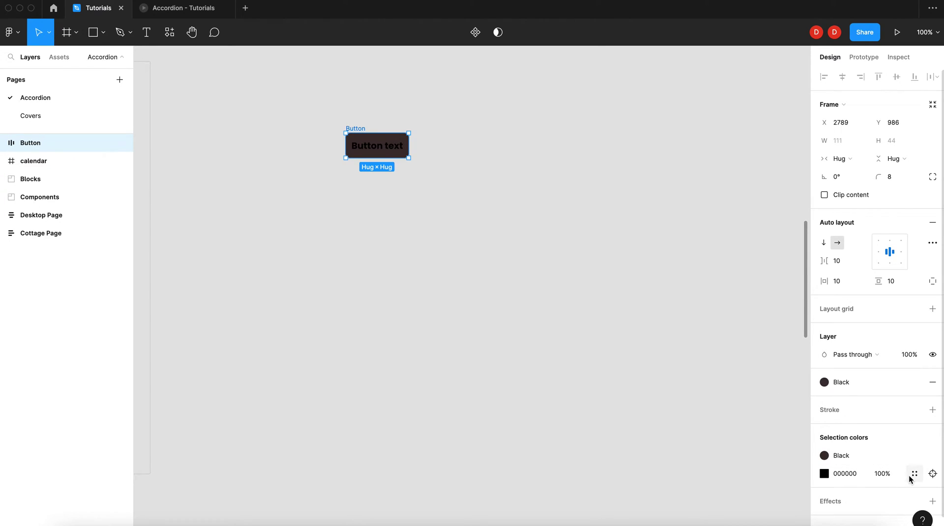
pyautogui.click(911, 476)
pyautogui.click(772, 393)
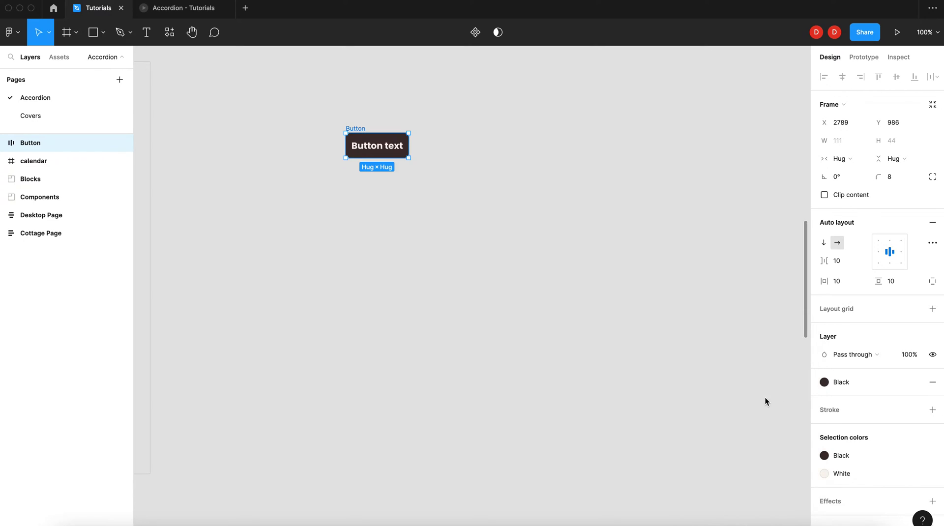
# Set the Button's horizontal padding to 20
pyautogui.moveTo(827, 282); pyautogui.dragTo(837, 281)
pyautogui.click(834, 281)
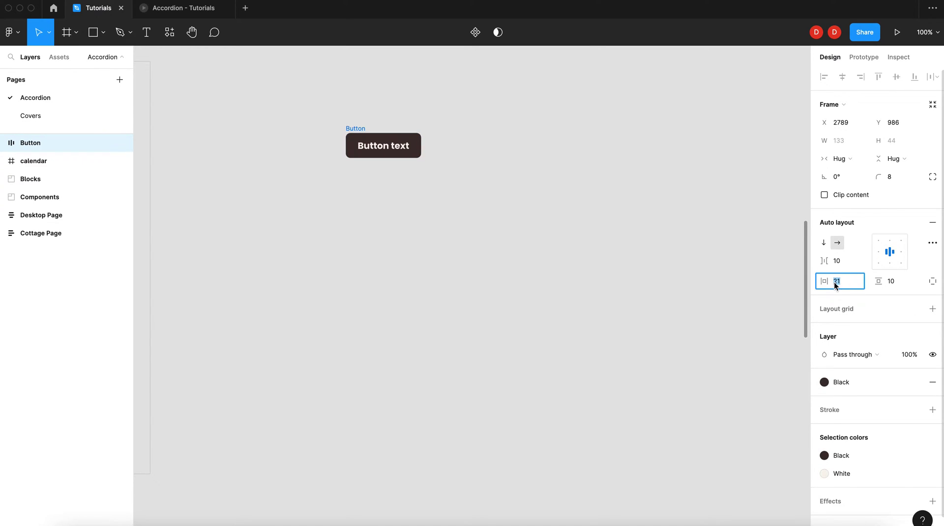
pyautogui.write('20')
pyautogui.press('Return')
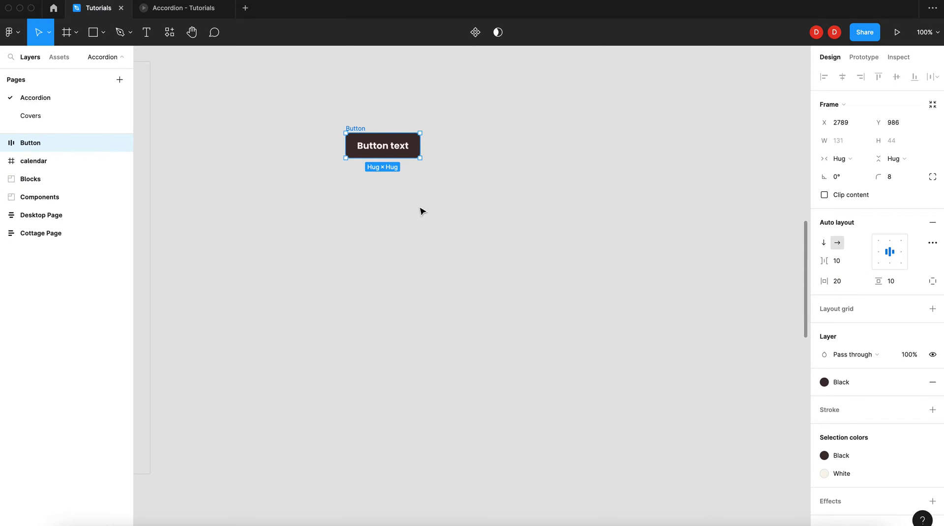
pyautogui.click(374, 225)
pyautogui.click(355, 130)
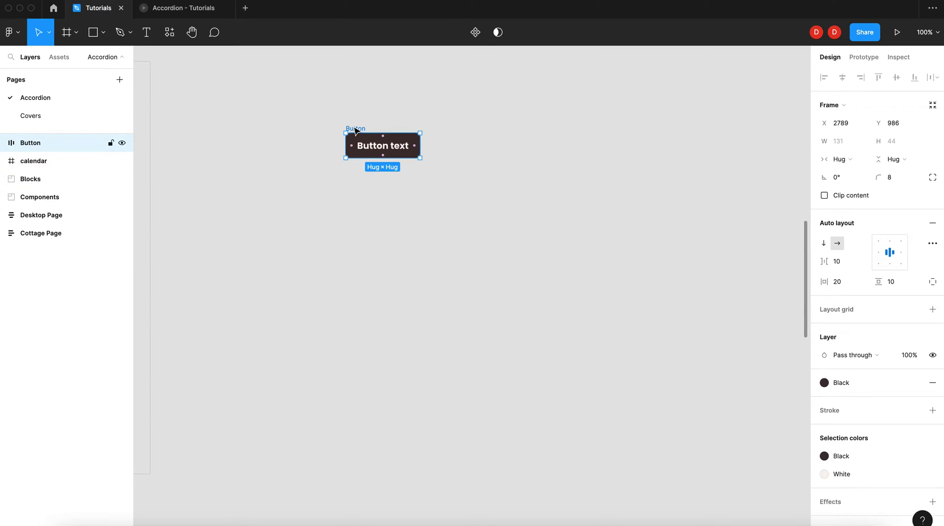
# Convert the Button frame to a component and link its label content to a Text property
pyautogui.rightClick(356, 129)
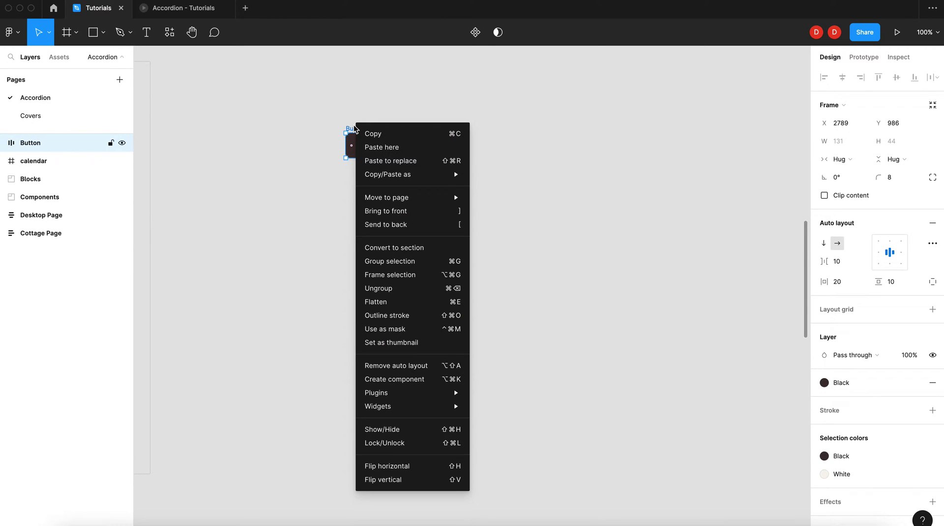
pyautogui.click(445, 380)
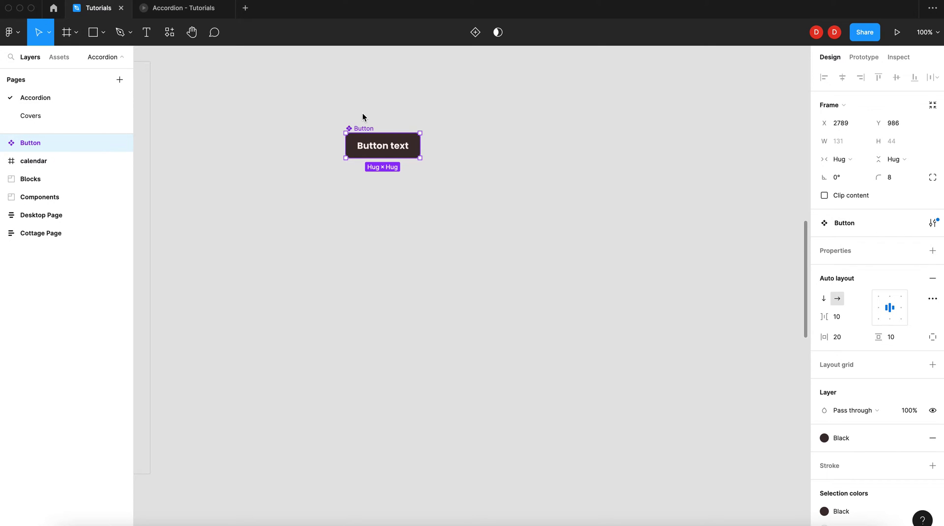
pyautogui.click(396, 146)
pyautogui.doubleClick(398, 147)
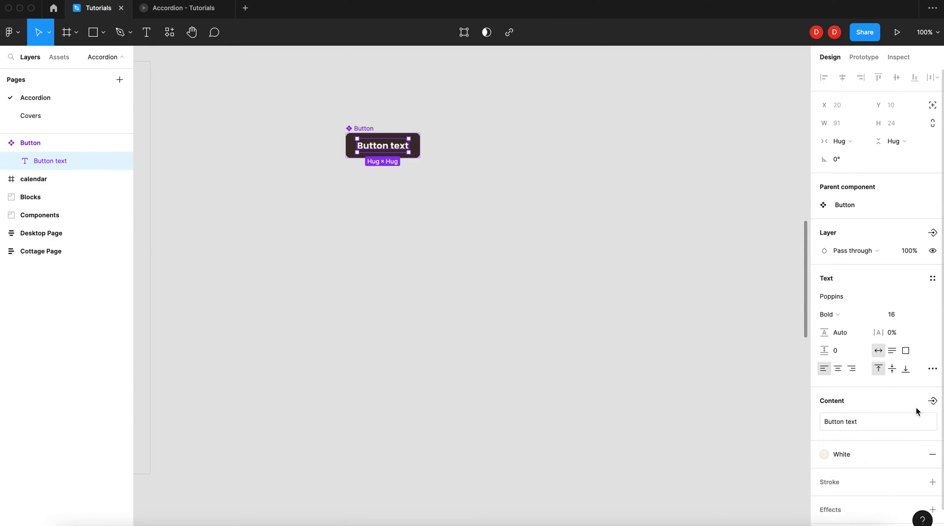
pyautogui.click(933, 404)
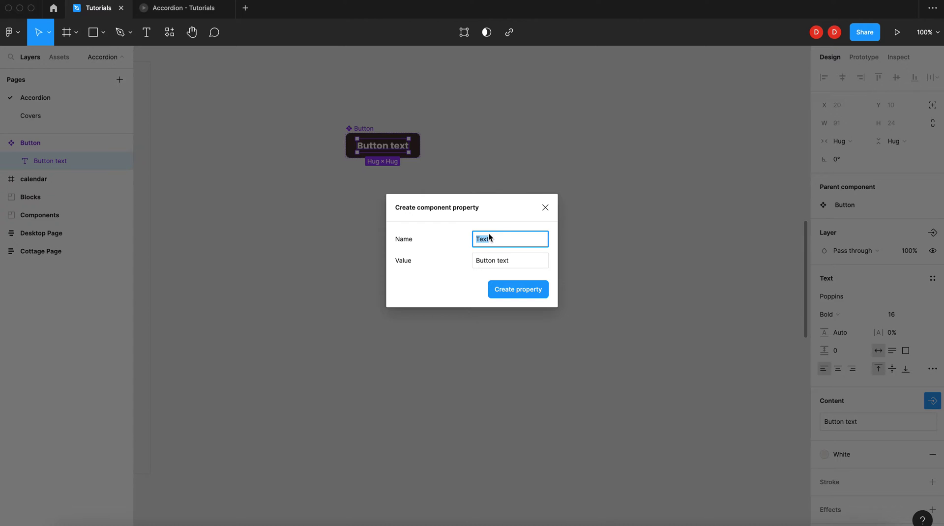
pyautogui.click(525, 294)
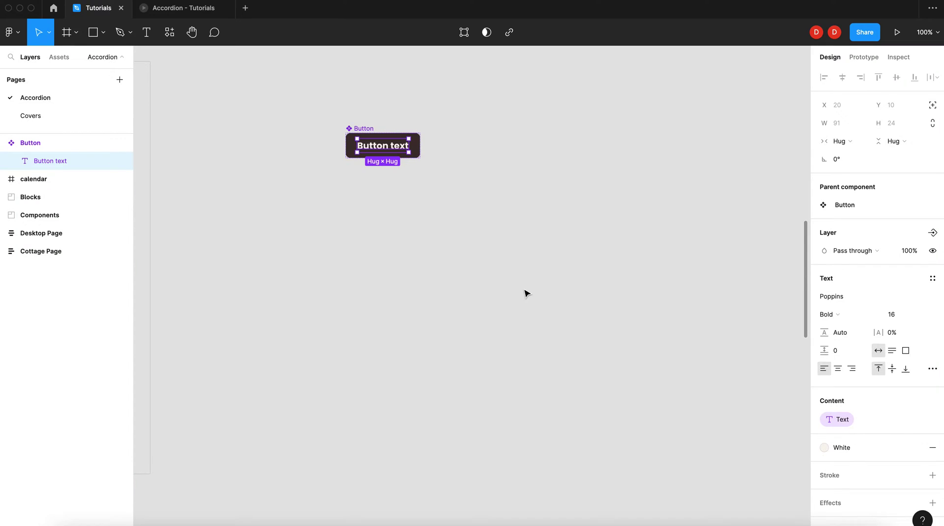
# Add a second Button variant named Secondary and rename the variant property to Style
pyautogui.click(471, 129)
pyautogui.click(368, 129)
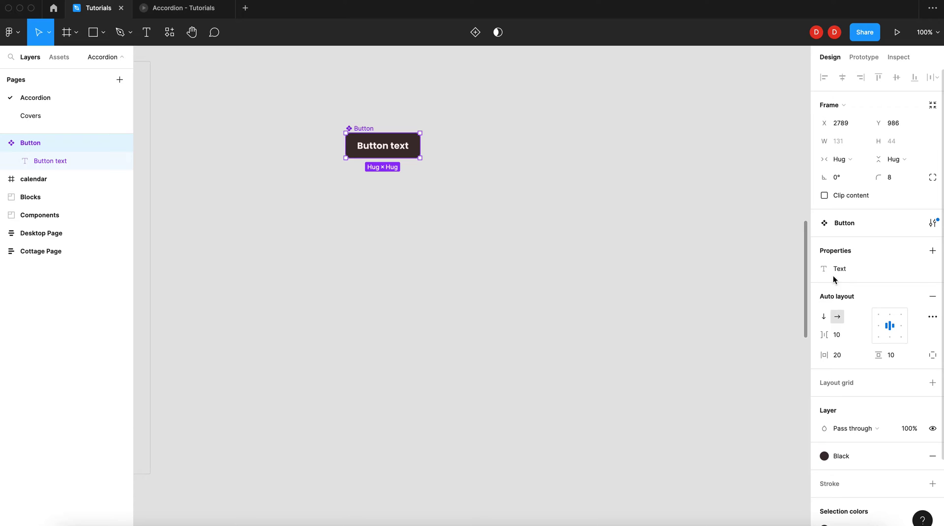
pyautogui.moveTo(851, 270)
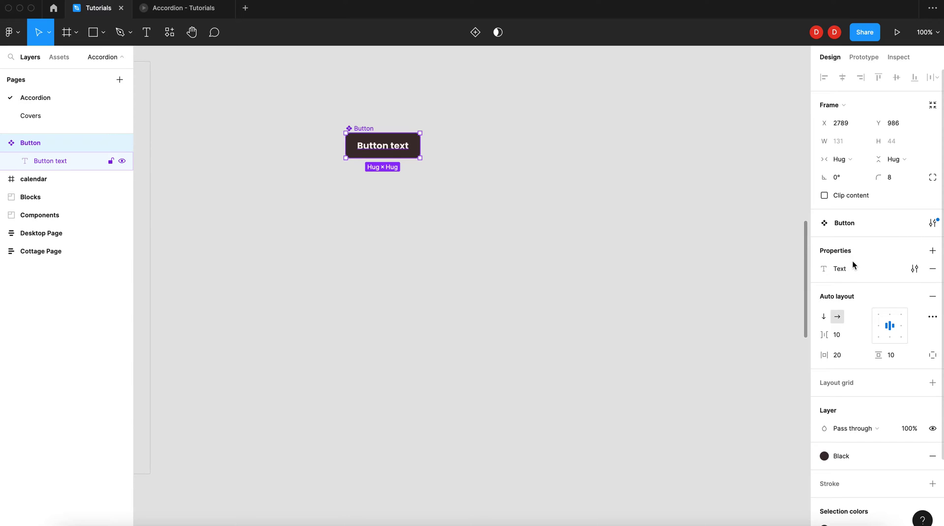
pyautogui.click(475, 34)
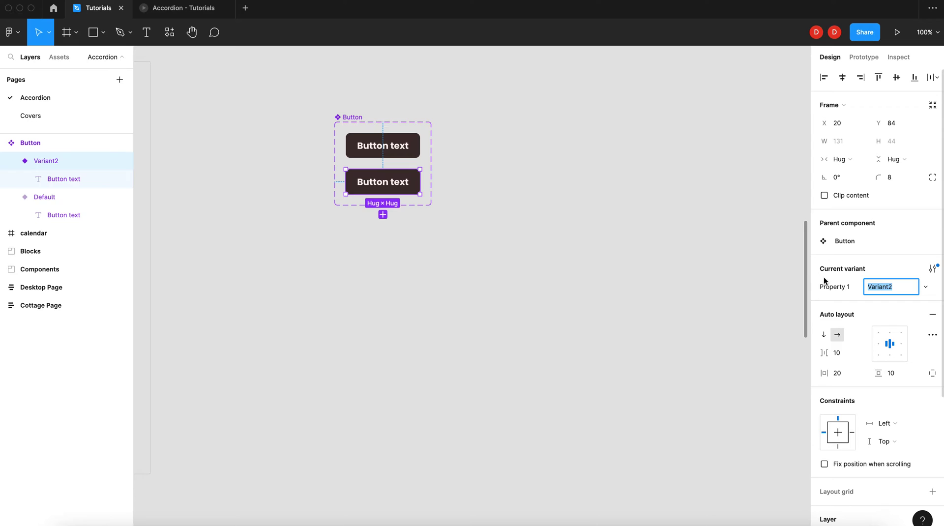
pyautogui.write('Secondary')
pyautogui.press('Return')
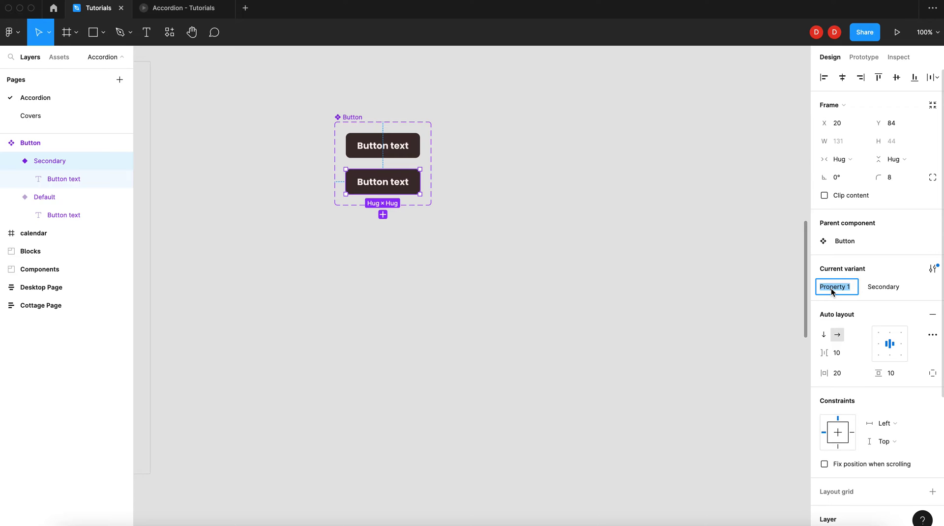
pyautogui.write('Style')
pyautogui.press('Return')
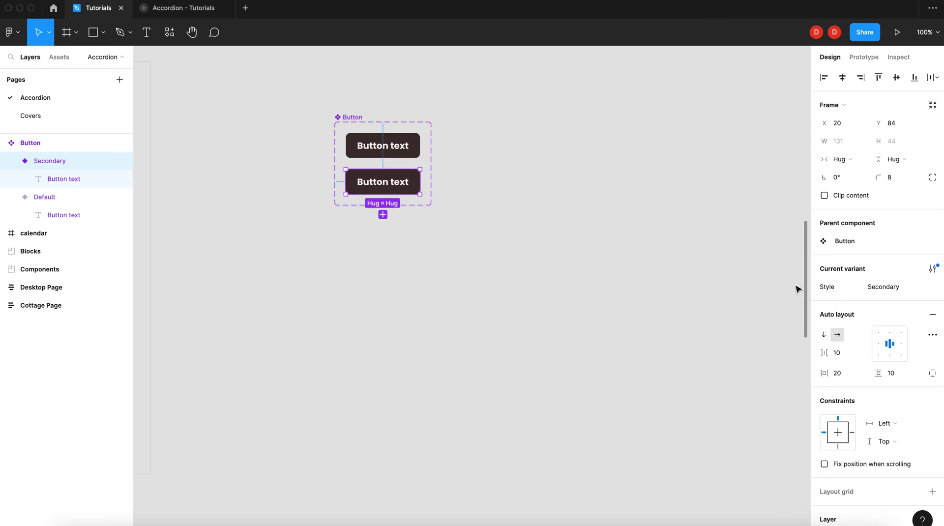
# Rename the top variant's Default value to Primary
pyautogui.click(409, 142)
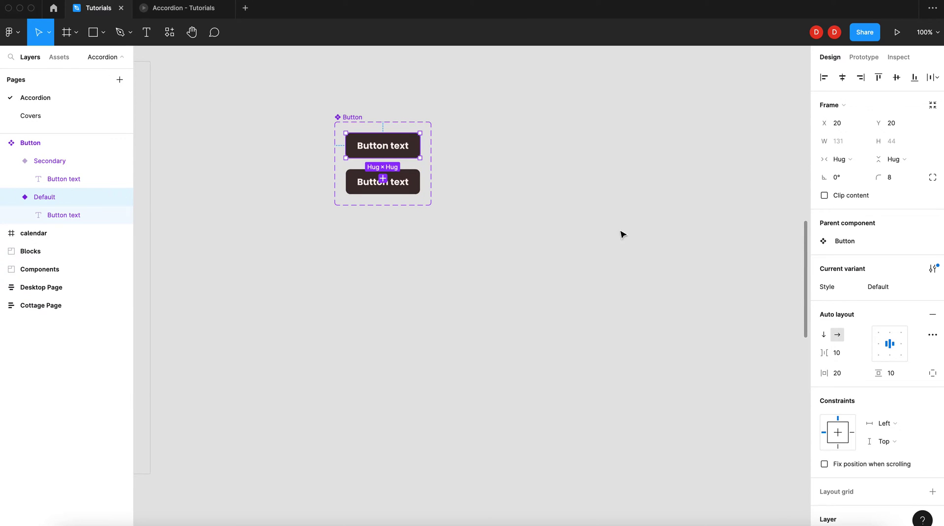
pyautogui.click(882, 290)
pyautogui.write('Primary')
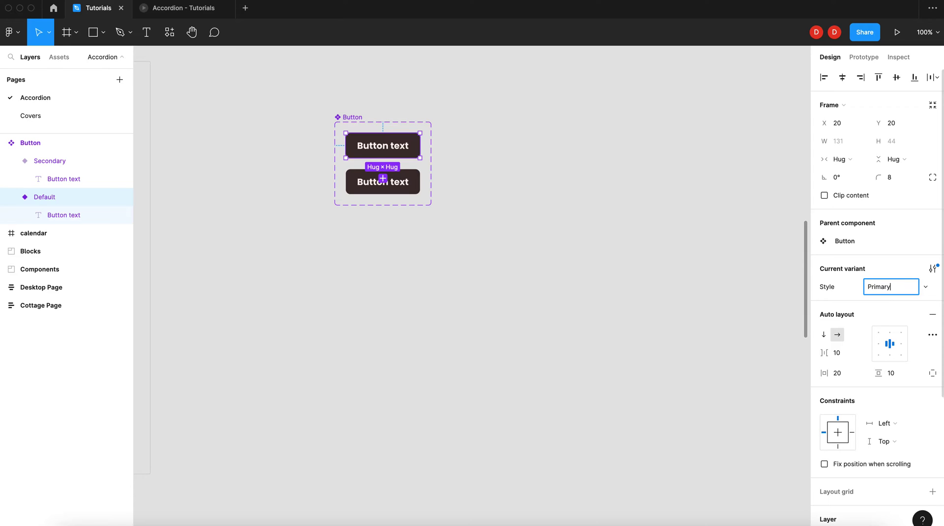
pyautogui.press('Return')
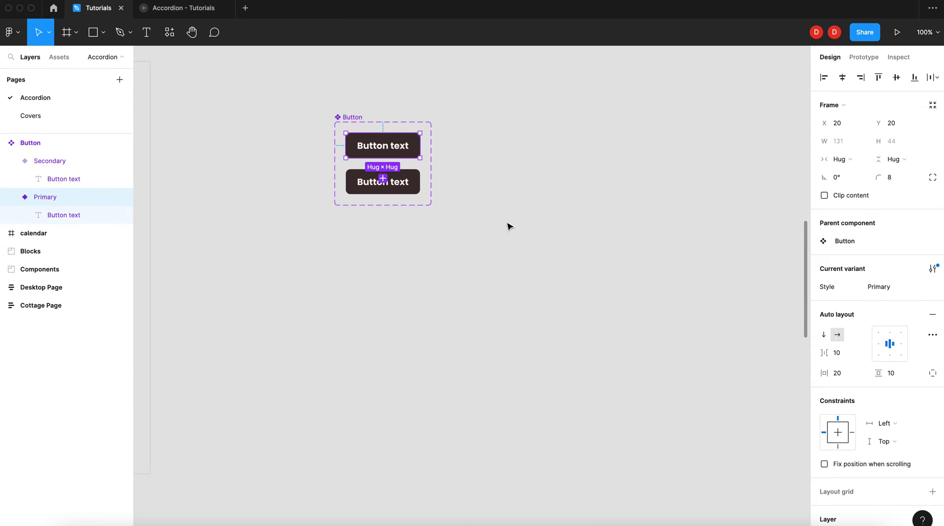
# Give the Secondary variant a 3 px border using the Black colour style
pyautogui.press('Tab')
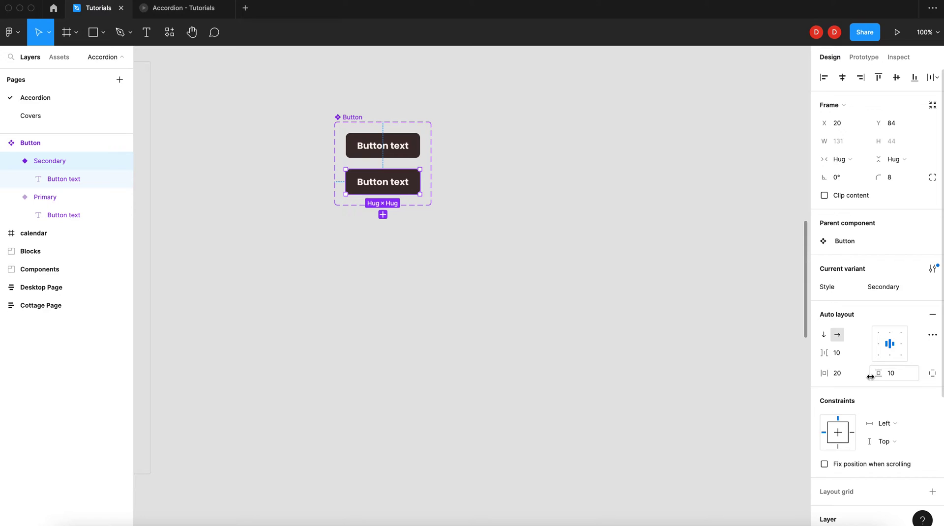
pyautogui.scroll(-5, 871, 378)
pyautogui.scroll(-2, 871, 376)
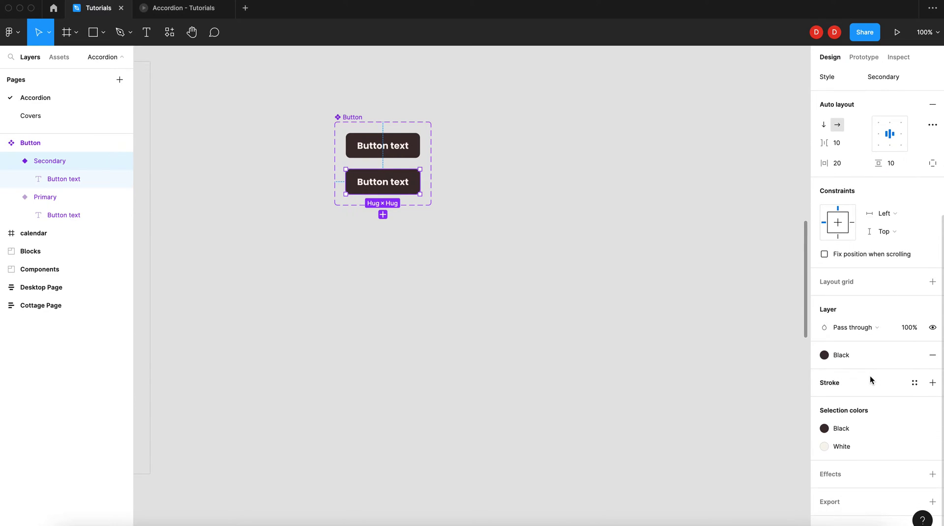
pyautogui.scroll(4, 870, 377)
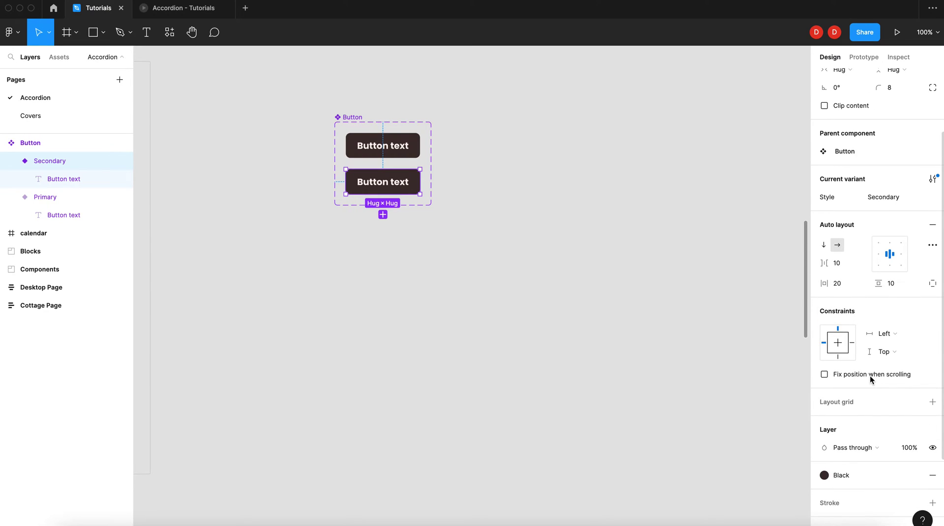
pyautogui.scroll(-4, 869, 376)
pyautogui.click(933, 383)
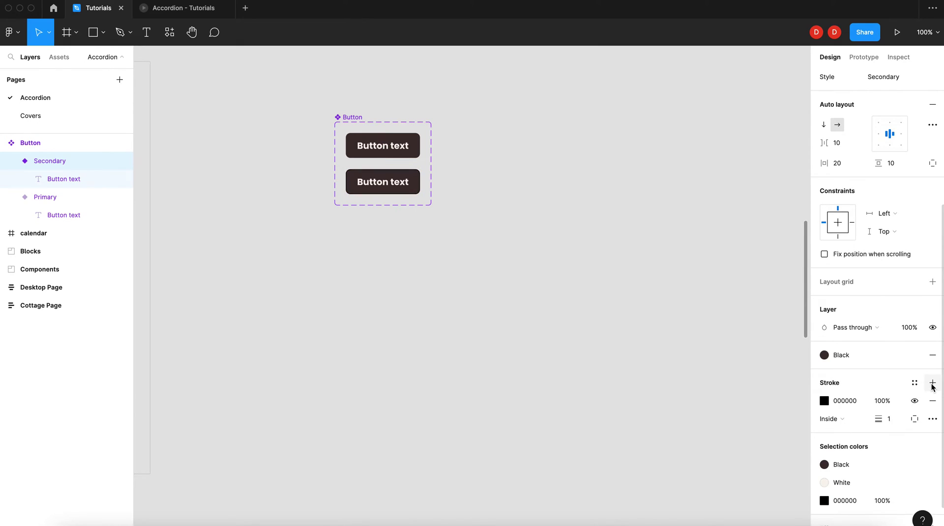
pyautogui.moveTo(879, 420); pyautogui.dragTo(885, 413)
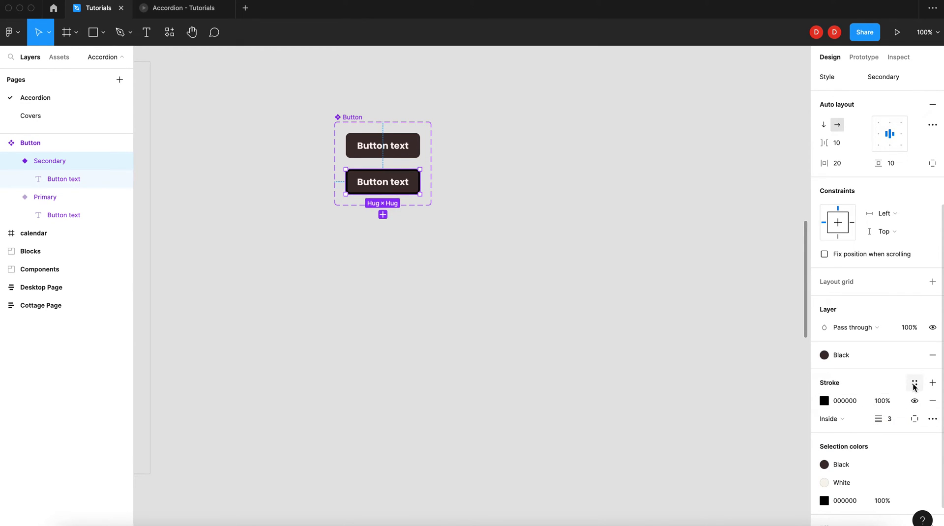
pyautogui.click(914, 387)
pyautogui.click(883, 387)
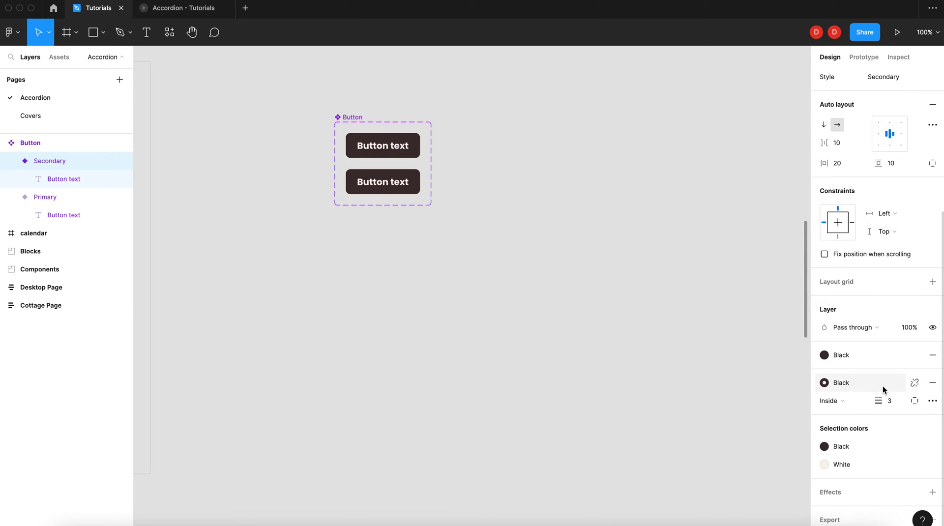
# Make the Secondary button's text Black and remove its fill
pyautogui.click(875, 465)
pyautogui.click(757, 383)
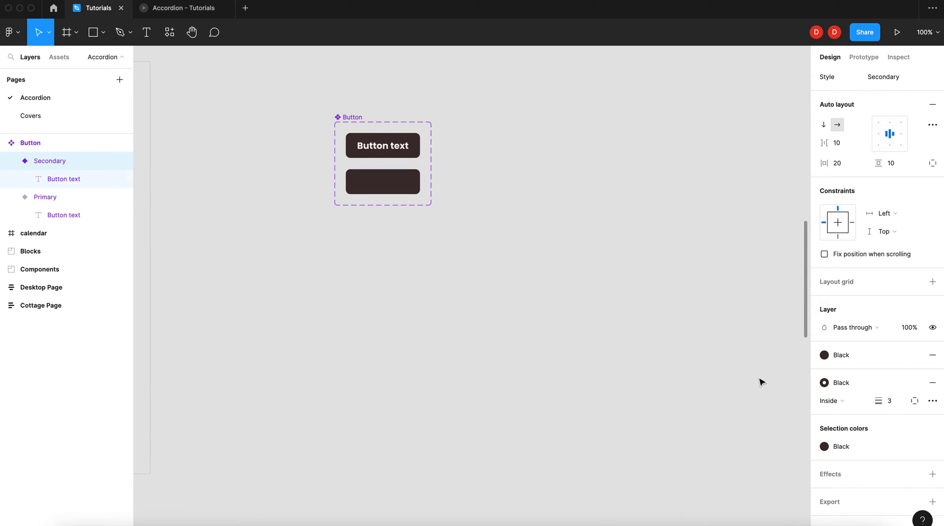
pyautogui.click(932, 355)
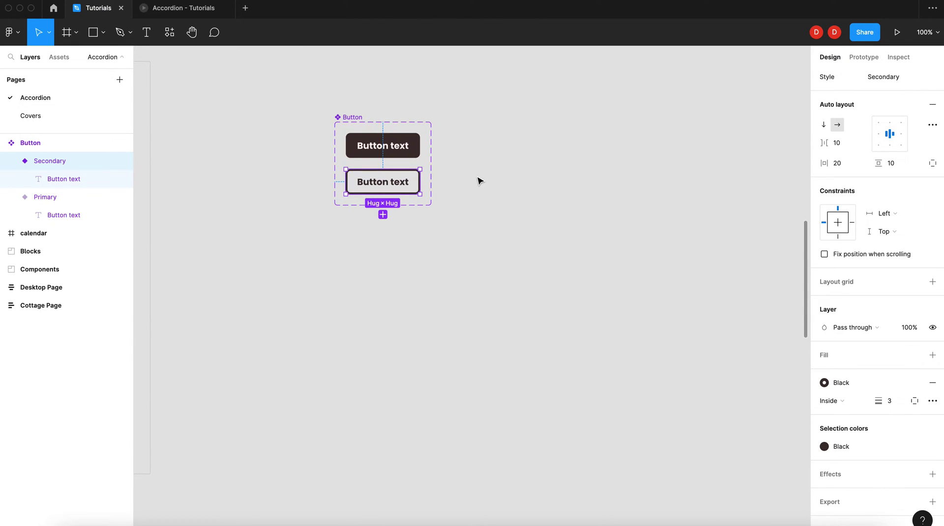
pyautogui.click(480, 181)
# Insert the calendar icon from the file's components into the Primary button
pyautogui.click(359, 117)
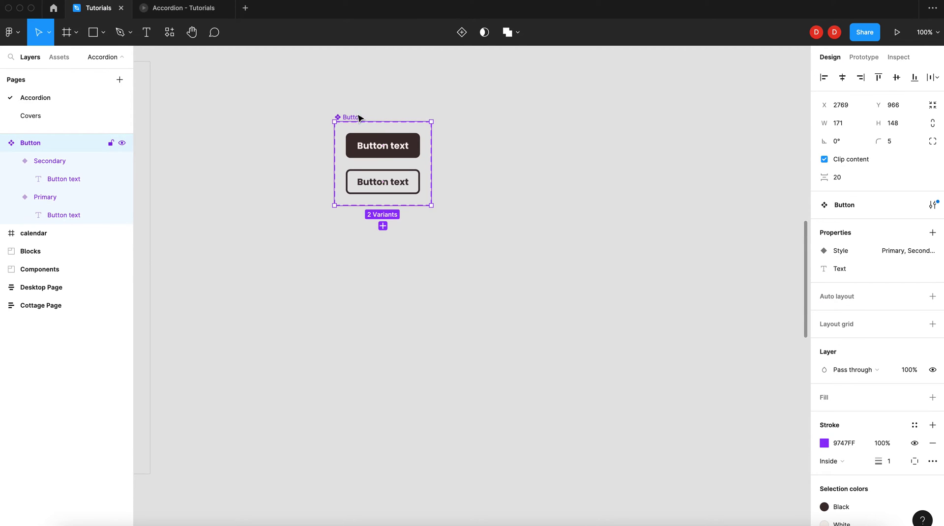
pyautogui.click(340, 176)
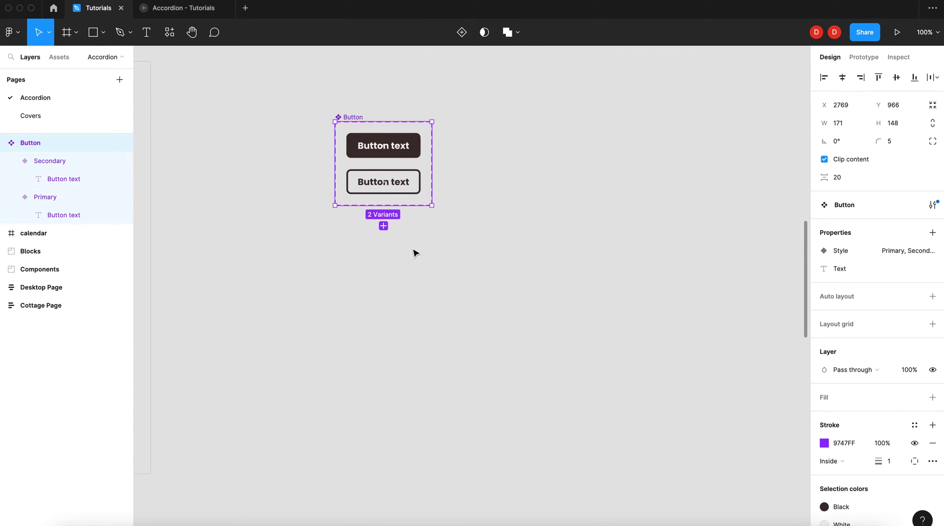
pyautogui.hscroll(-5, 413, 253)
pyautogui.scroll(1, 413, 254)
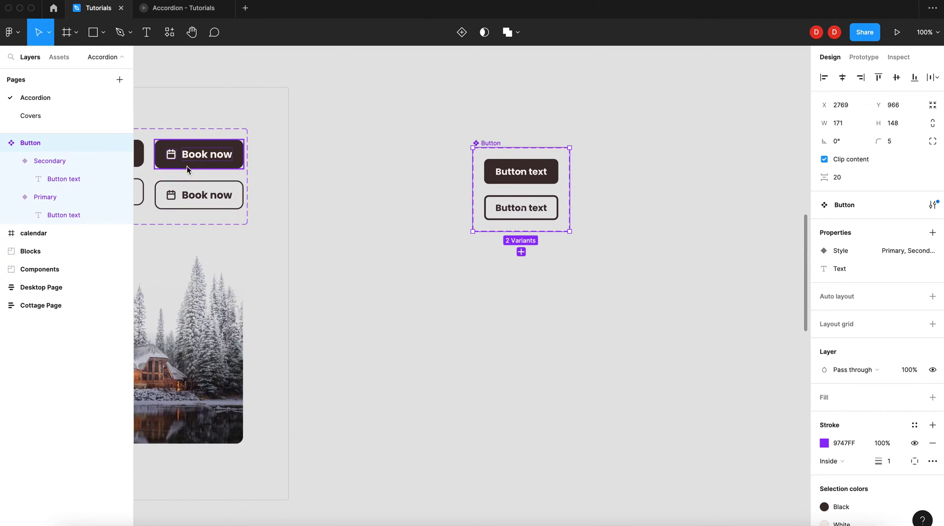
pyautogui.hscroll(5, 402, 184)
pyautogui.scroll(-1, 401, 184)
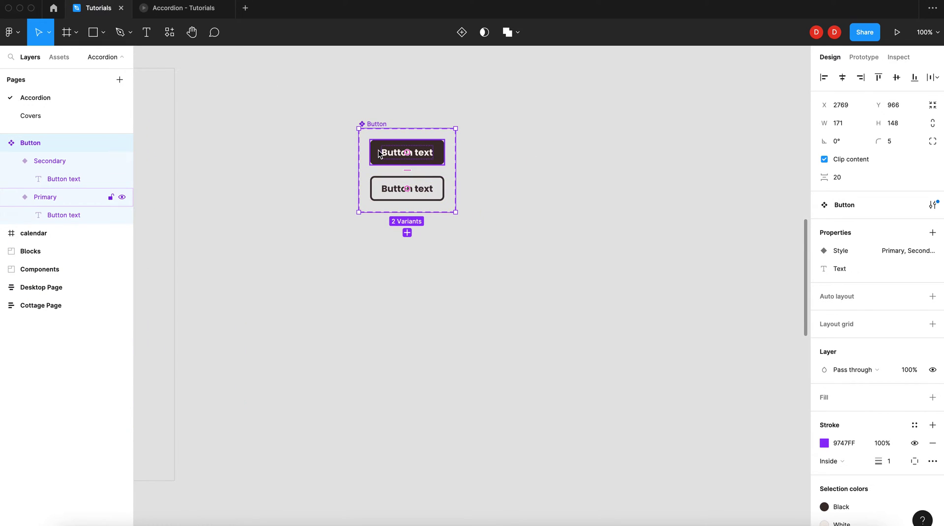
pyautogui.click(59, 58)
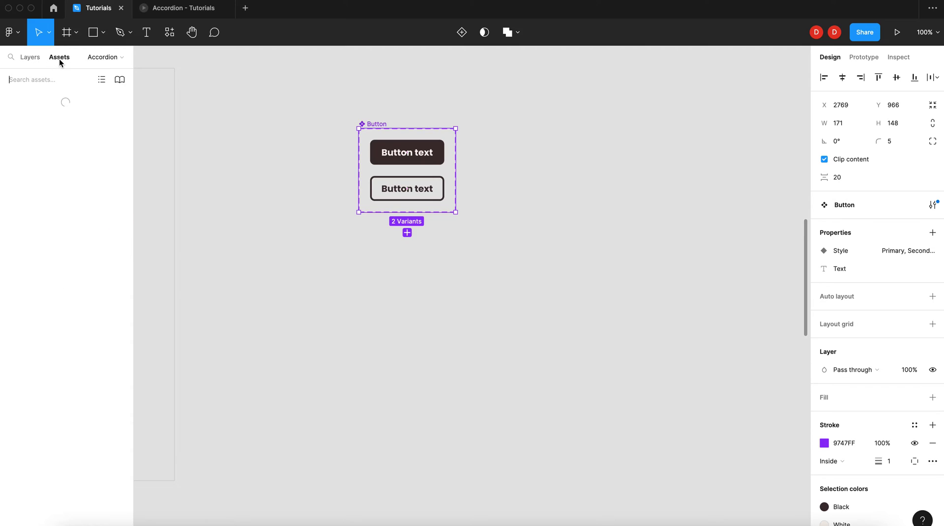
pyautogui.click(9, 206)
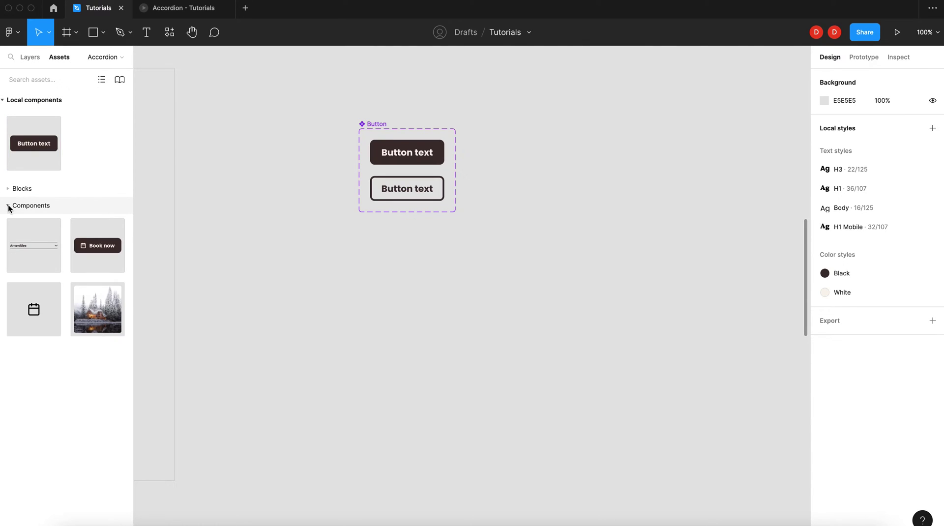
pyautogui.moveTo(54, 309); pyautogui.dragTo(376, 149)
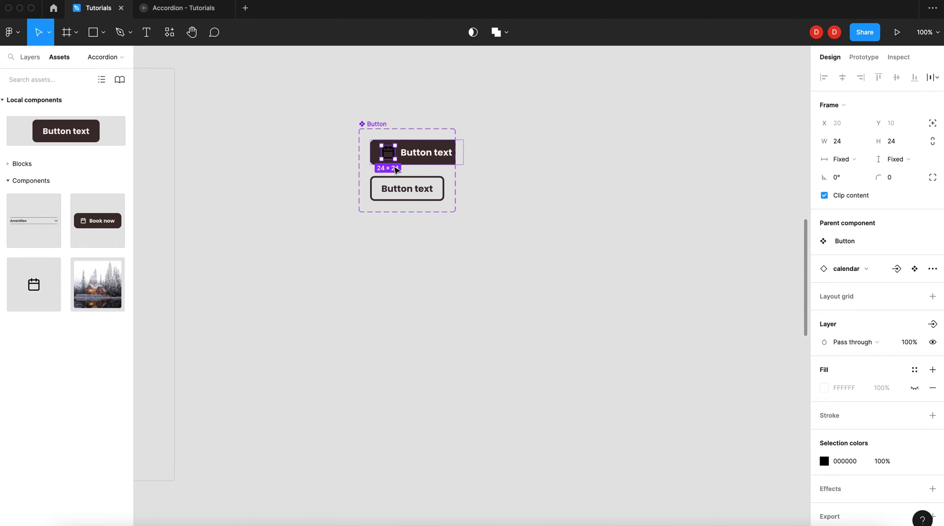
# Widen the Button component set and make the Primary calendar icon White at 18×18
pyautogui.click(383, 127)
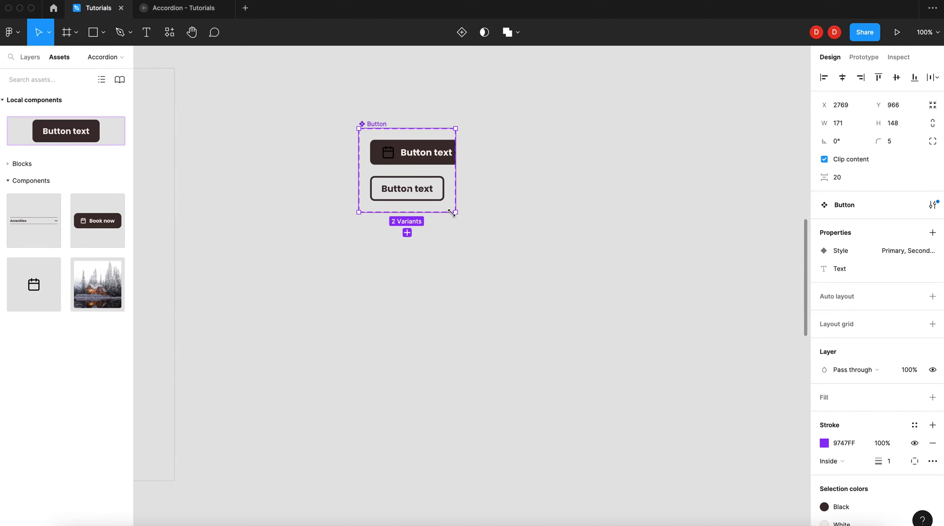
pyautogui.moveTo(455, 212); pyautogui.dragTo(583, 216)
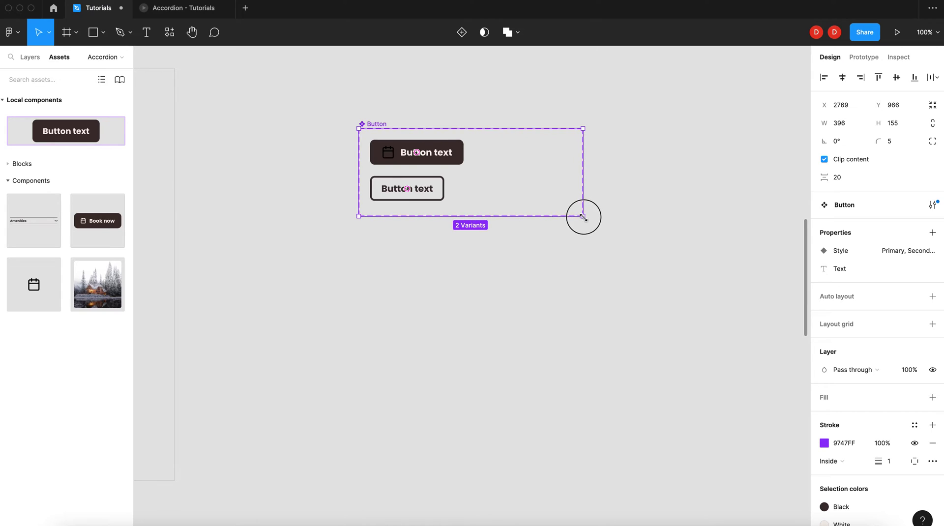
pyautogui.click(393, 159)
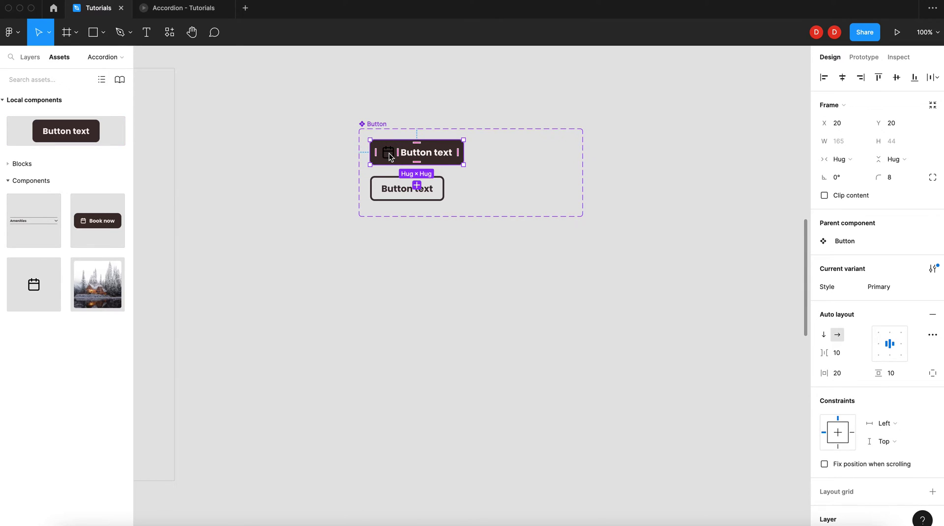
pyautogui.click(389, 153)
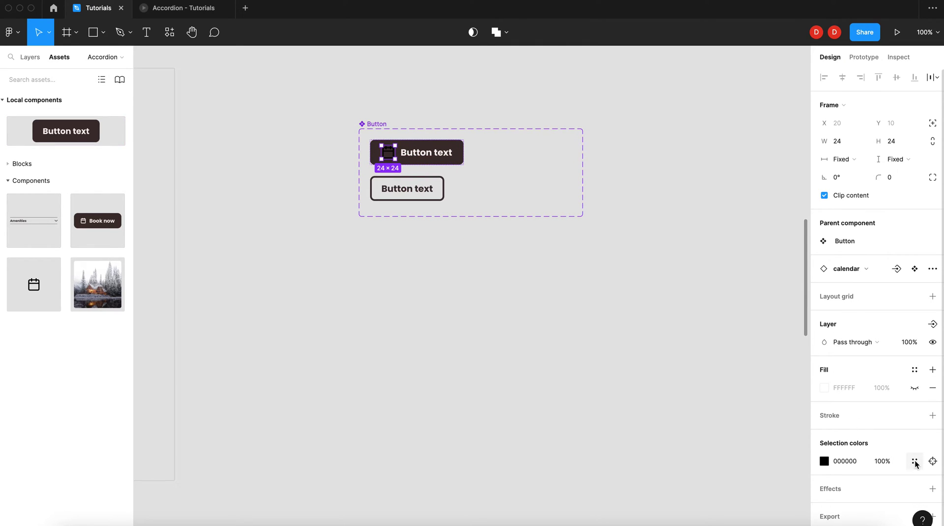
pyautogui.click(915, 461)
pyautogui.click(757, 396)
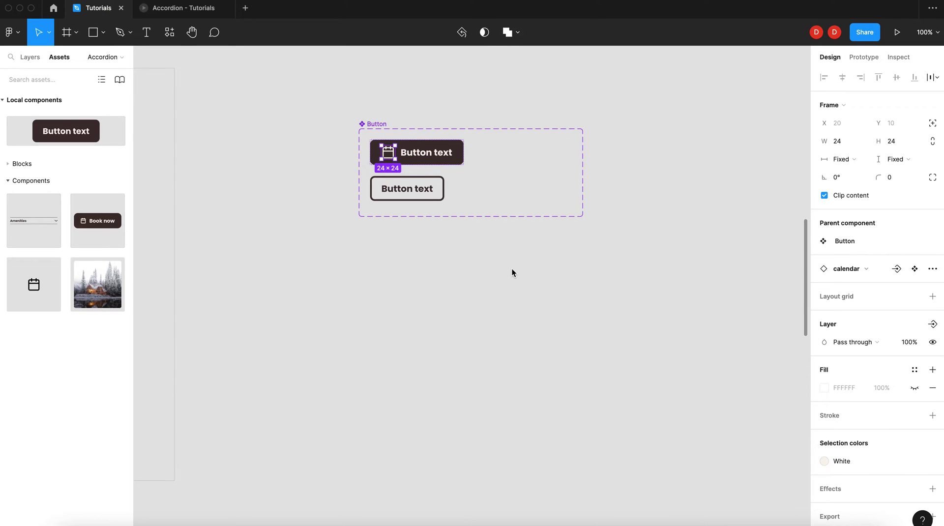
pyautogui.click(933, 141)
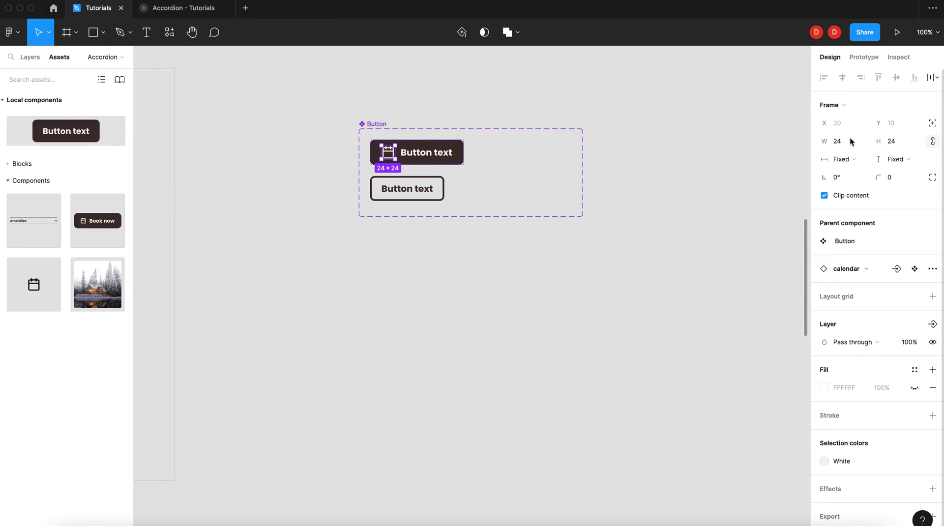
pyautogui.write('18')
pyautogui.press('Return')
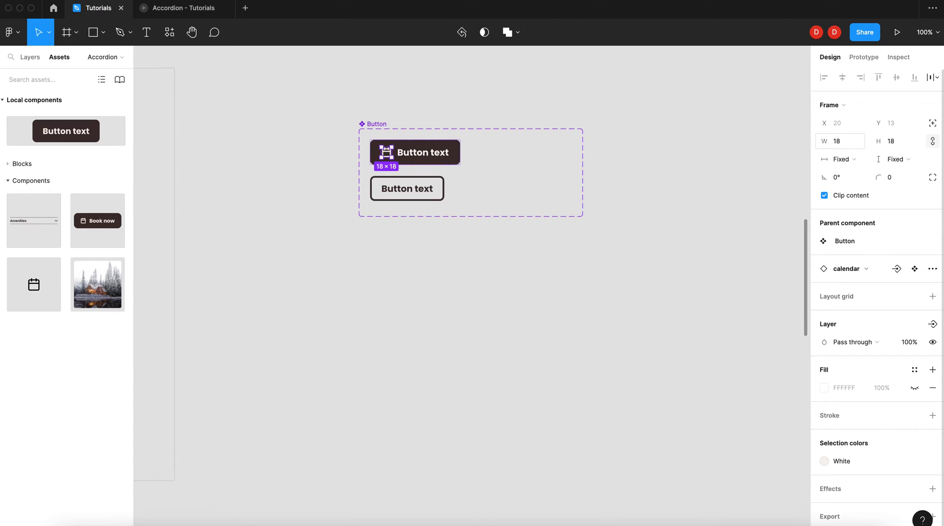
# Copy the calendar icon into the Secondary button before its label and colour it Black
pyautogui.click(447, 94)
pyautogui.click(390, 156)
pyautogui.click(388, 156)
pyautogui.hotkey('ctrl', 'c')
pyautogui.click(382, 192)
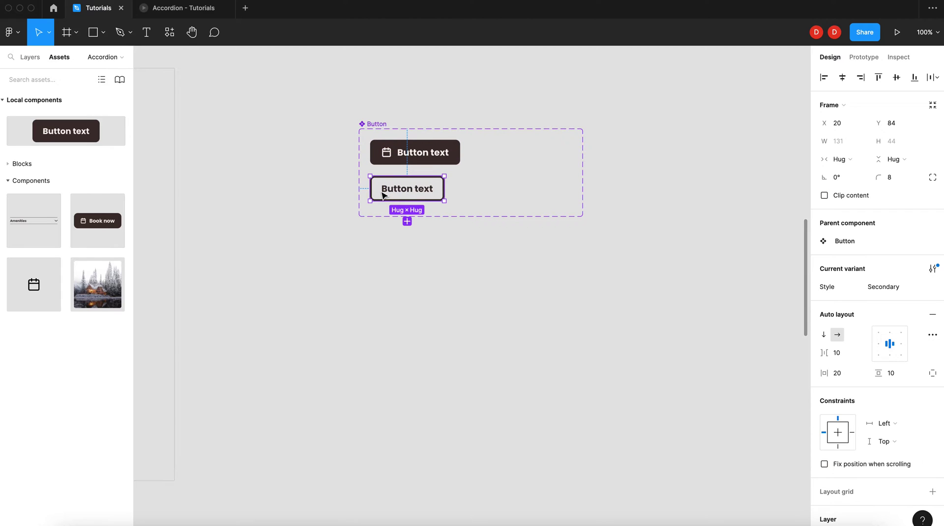
pyautogui.hotkey('ctrl', 'v')
pyautogui.press('Left')
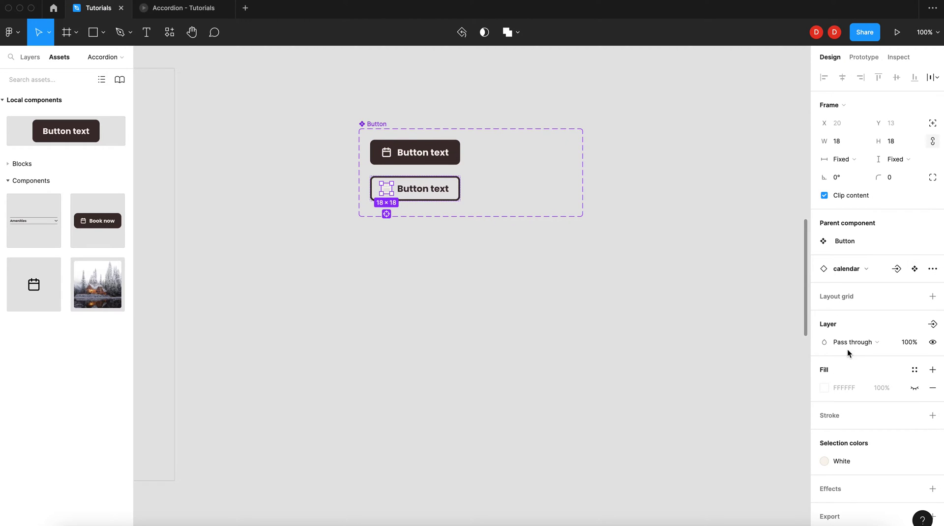
pyautogui.click(871, 459)
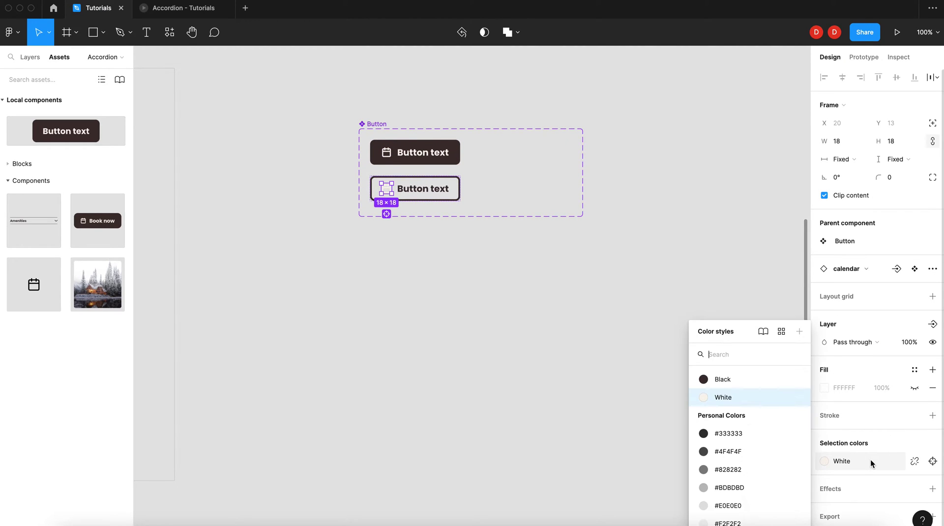
pyautogui.click(757, 379)
# Select the calendar icons in both the Primary and Secondary buttons
pyautogui.click(527, 320)
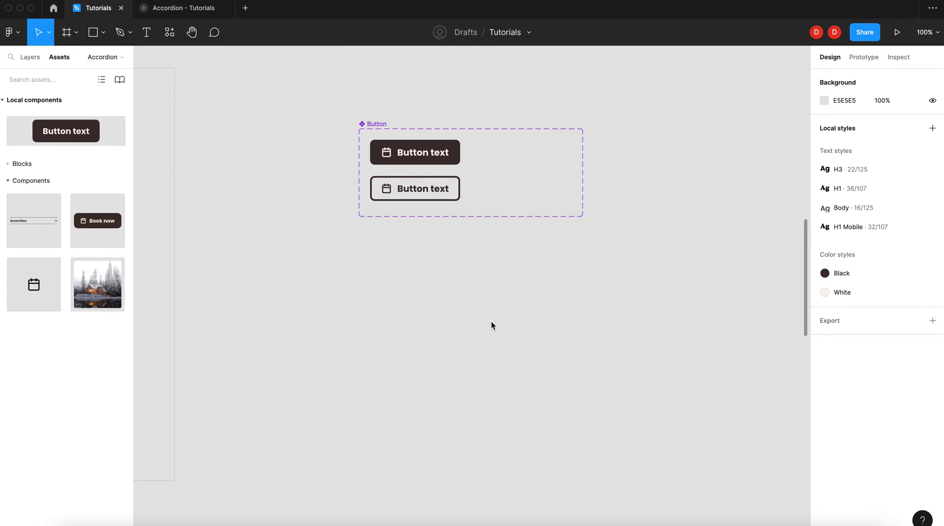
pyautogui.click(387, 155)
pyautogui.click(387, 156)
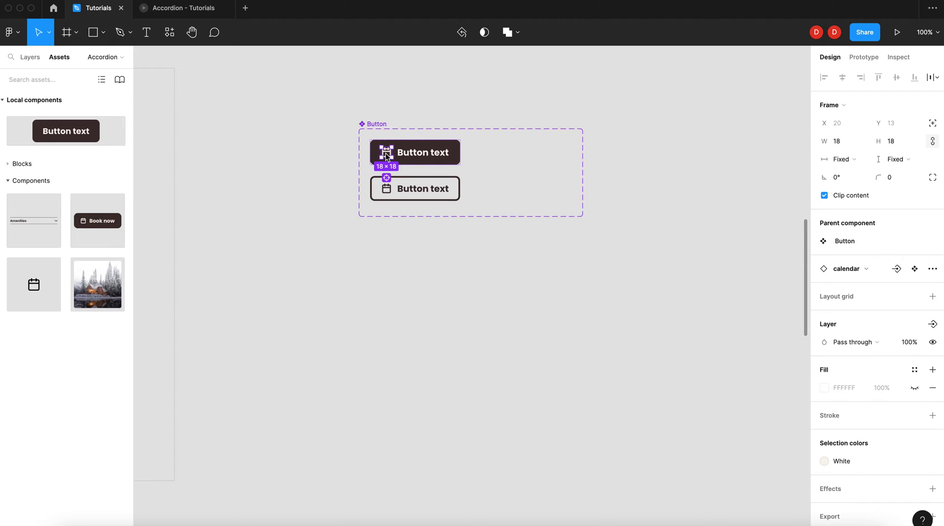
pyautogui.keyDown('shift'); pyautogui.click(387, 192); pyautogui.keyUp('shift')
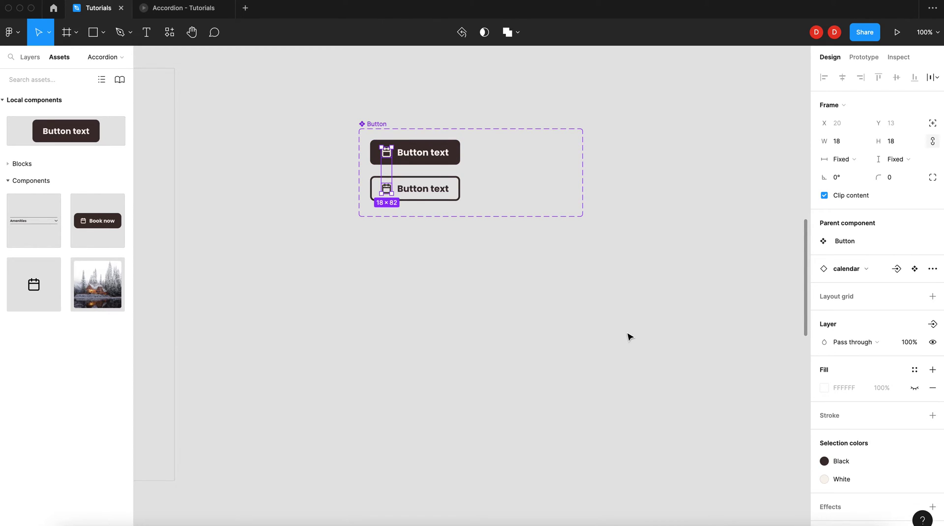
# Create a Show Icon boolean property controlling the icons' visibility
pyautogui.click(933, 325)
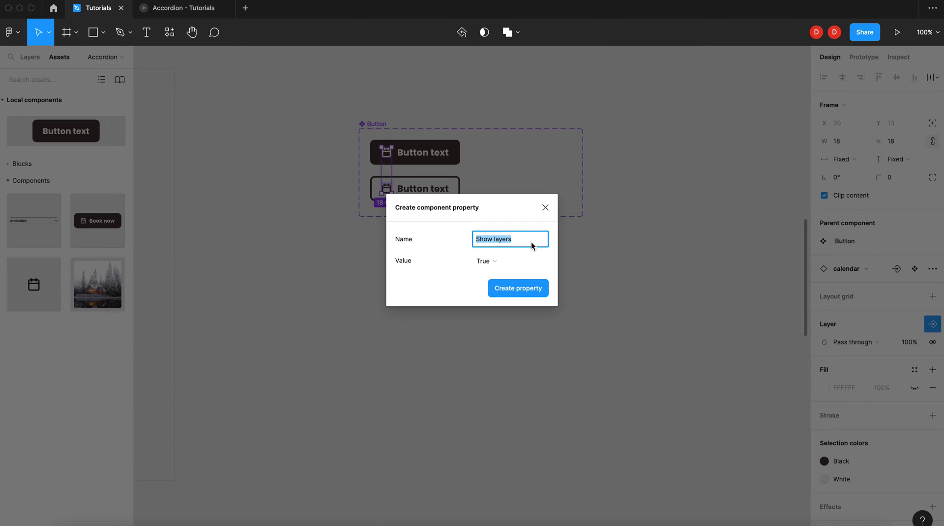
pyautogui.write('Show Icon')
pyautogui.click(522, 287)
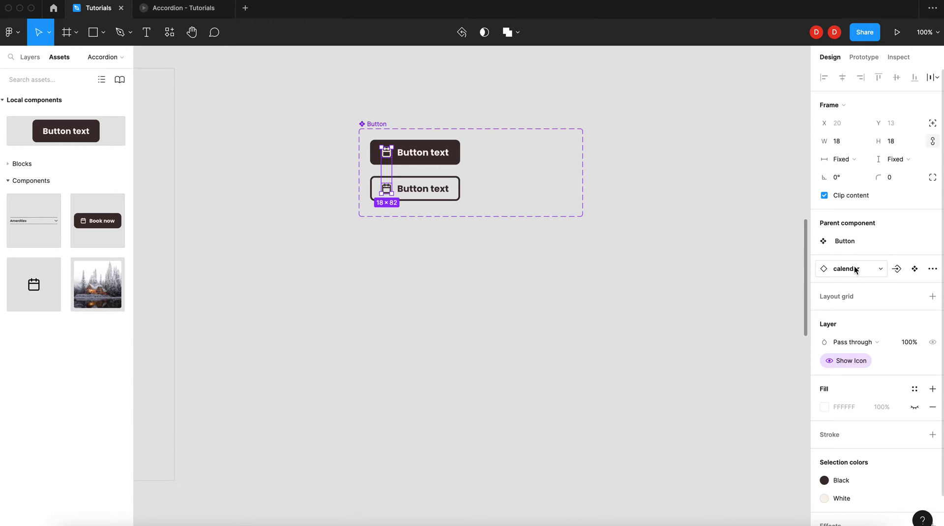
# Create an instance swap property named Icon for the calendar icons
pyautogui.click(897, 270)
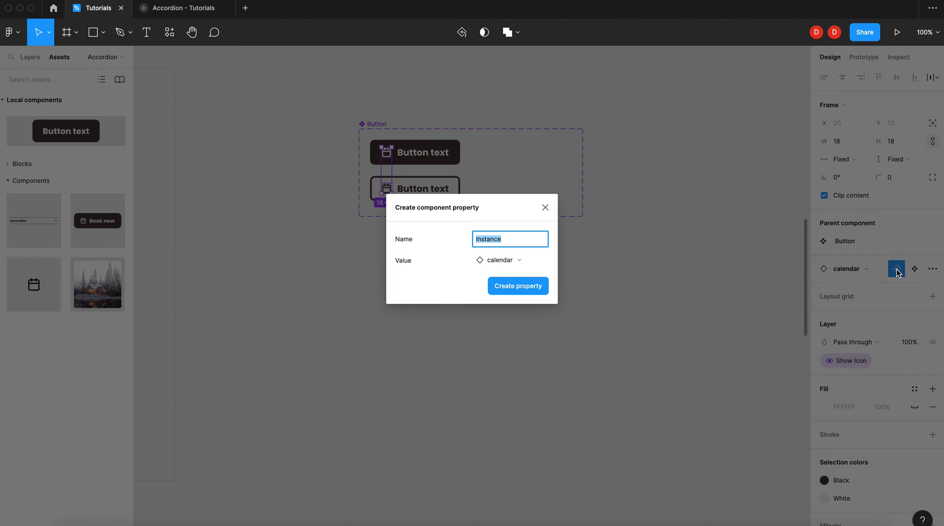
pyautogui.write('Icon')
pyautogui.click(534, 288)
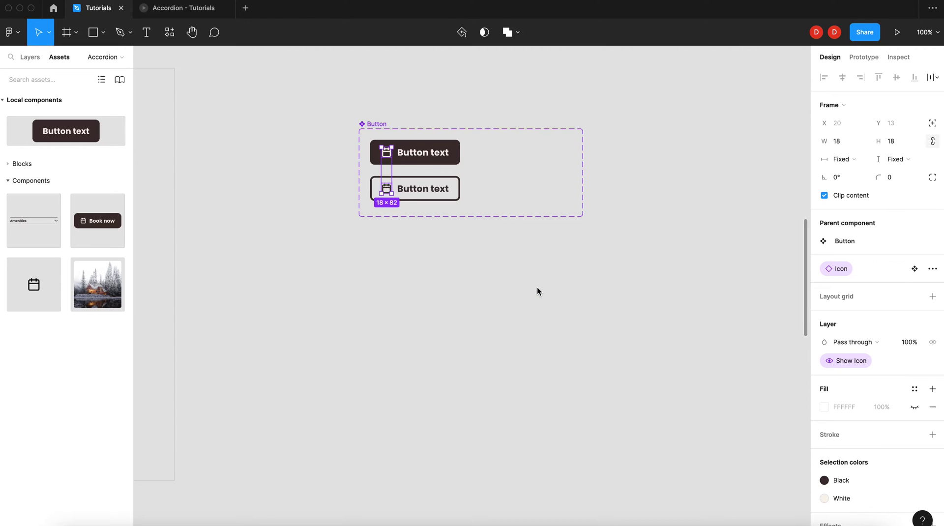
# Add a variant property Format with value Desktop to the Button component set
pyautogui.click(537, 288)
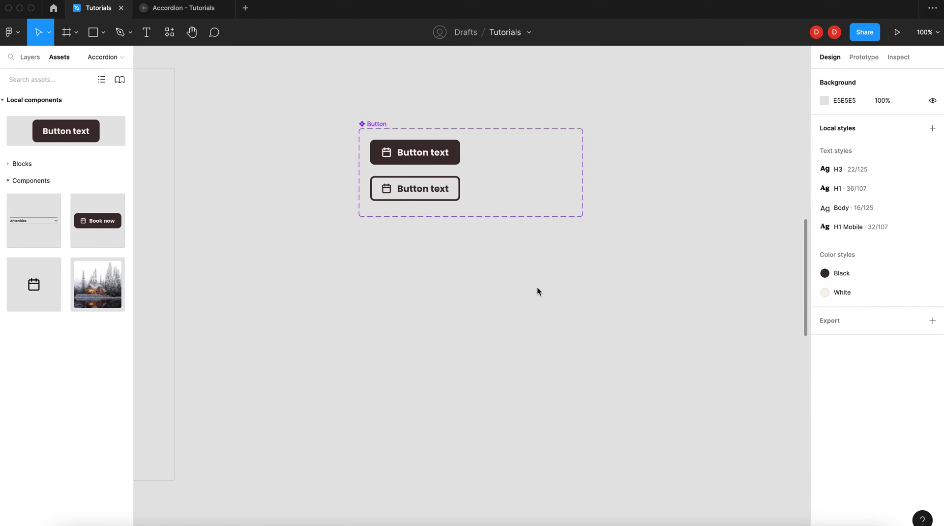
pyautogui.click(377, 124)
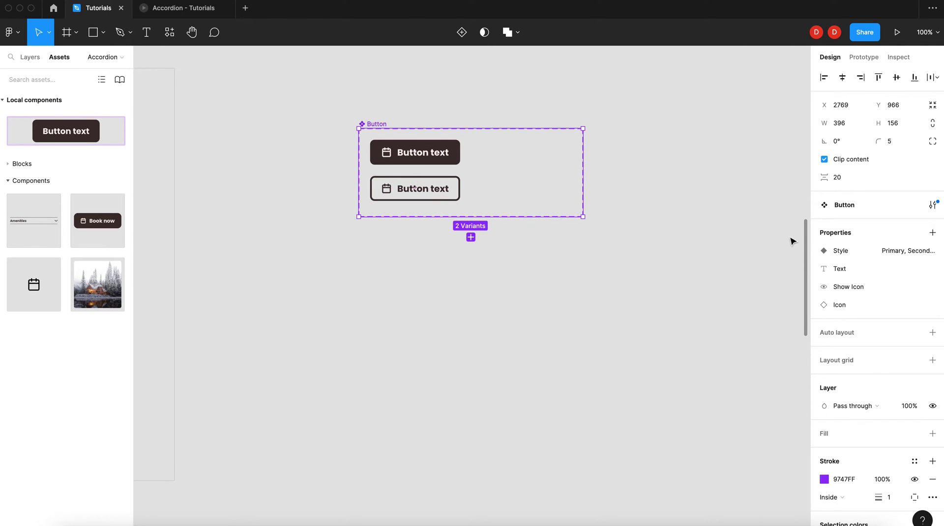
pyautogui.click(933, 233)
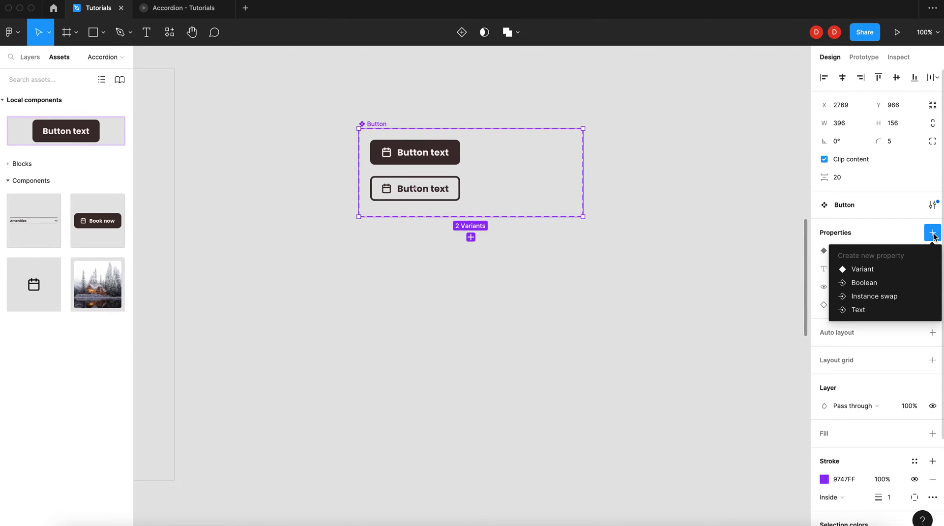
pyautogui.click(866, 271)
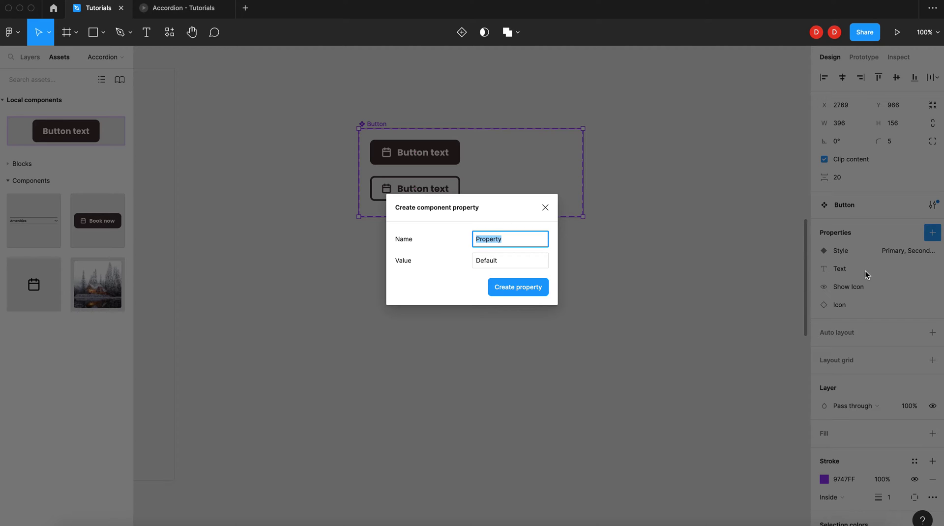
pyautogui.write('Format')
pyautogui.click(510, 257)
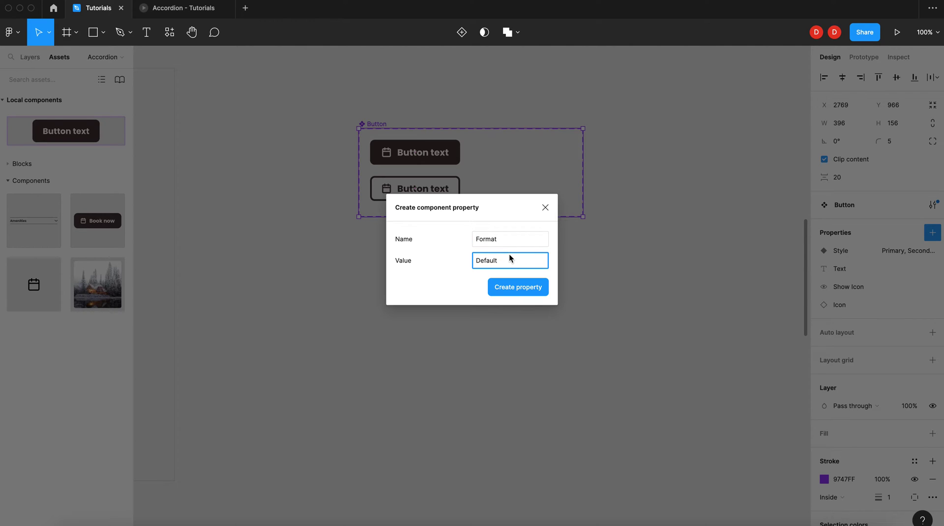
pyautogui.doubleClick(510, 258)
pyautogui.write('Desktop')
pyautogui.click(532, 288)
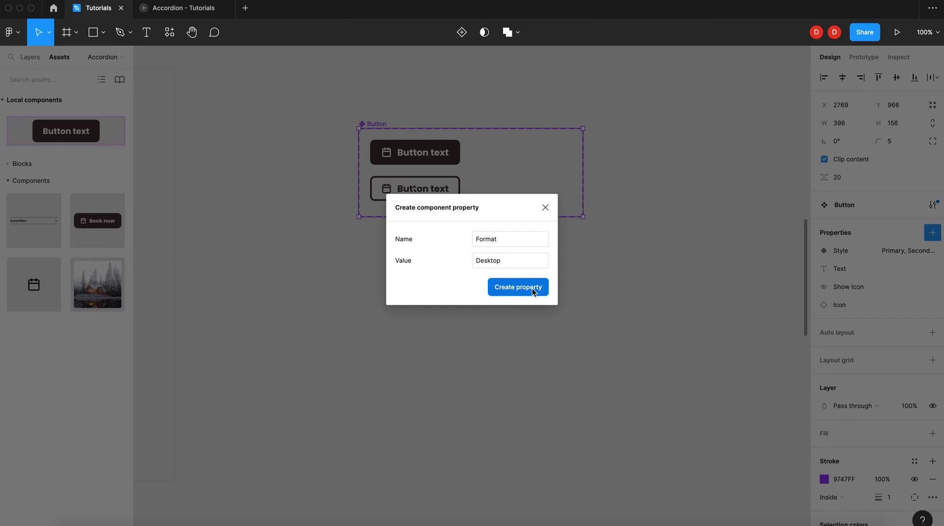
# Inspect the Primary and Secondary variants, then clear the selection
pyautogui.click(567, 300)
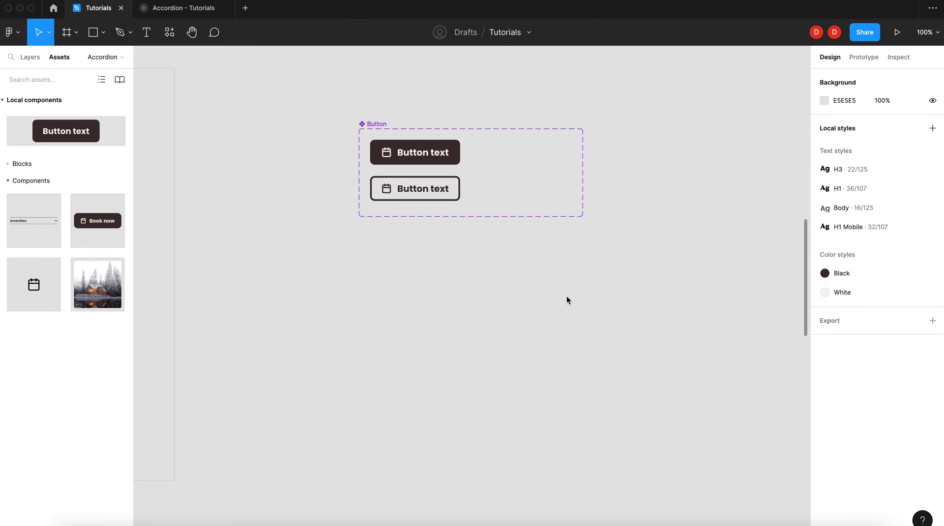
pyautogui.click(441, 158)
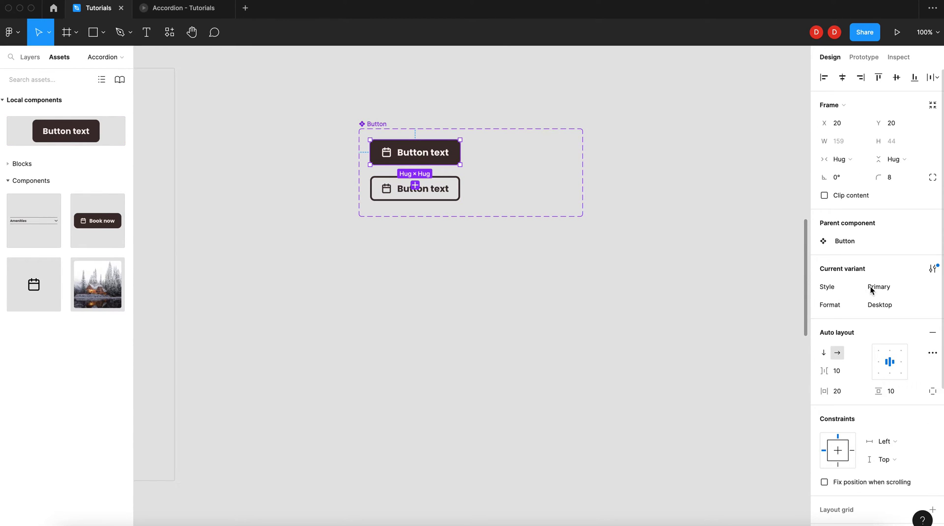
pyautogui.click(455, 192)
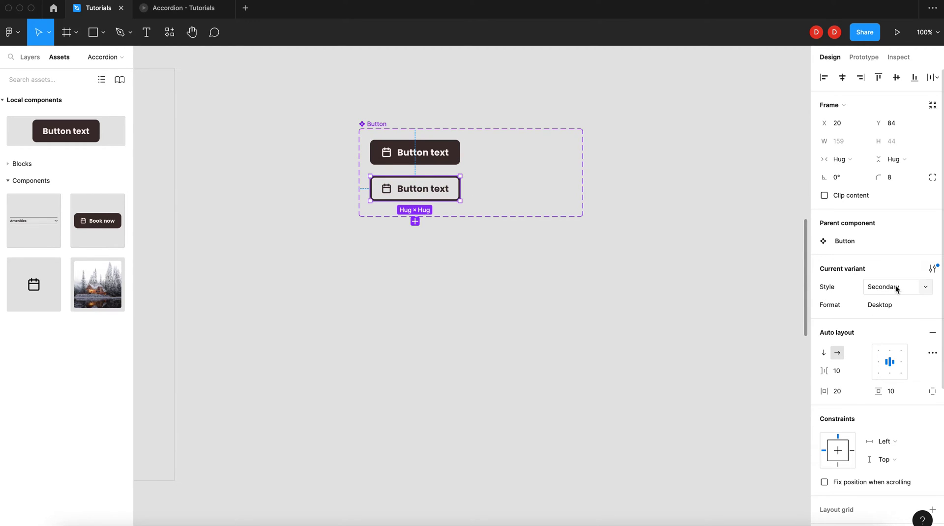
pyautogui.click(530, 258)
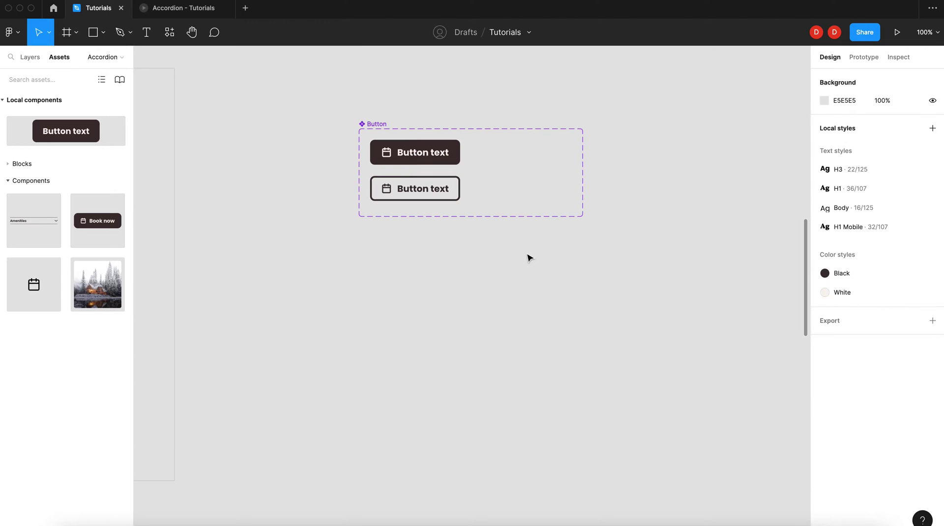
# Duplicate the primary button variant beside it and set the copy's Format to Mobile
pyautogui.click(447, 153)
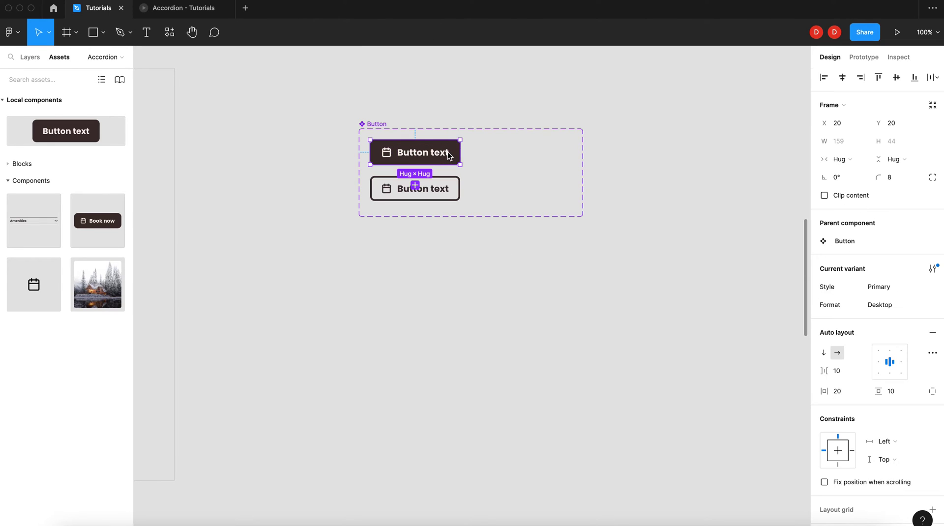
pyautogui.click(415, 186)
pyautogui.moveTo(393, 224); pyautogui.dragTo(499, 164)
pyautogui.hotkey('ctrl', 'z')
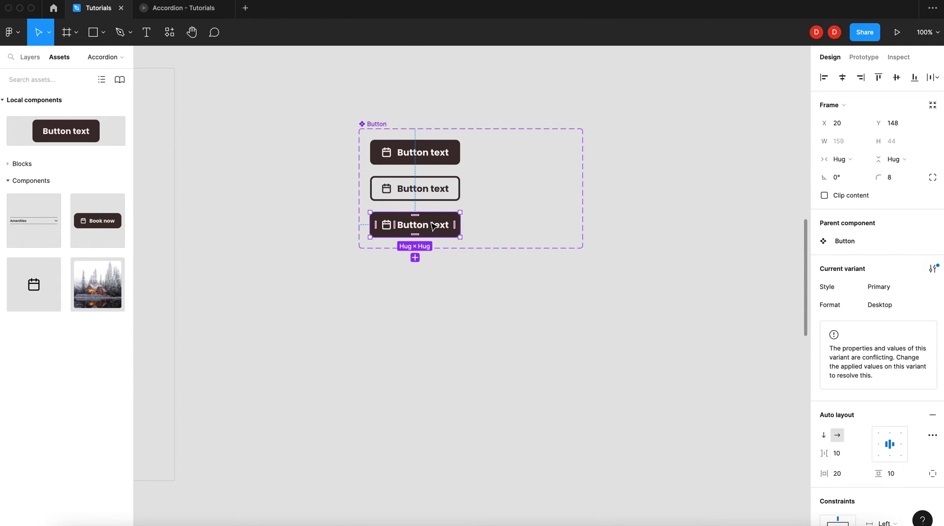
pyautogui.moveTo(445, 215); pyautogui.dragTo(543, 153)
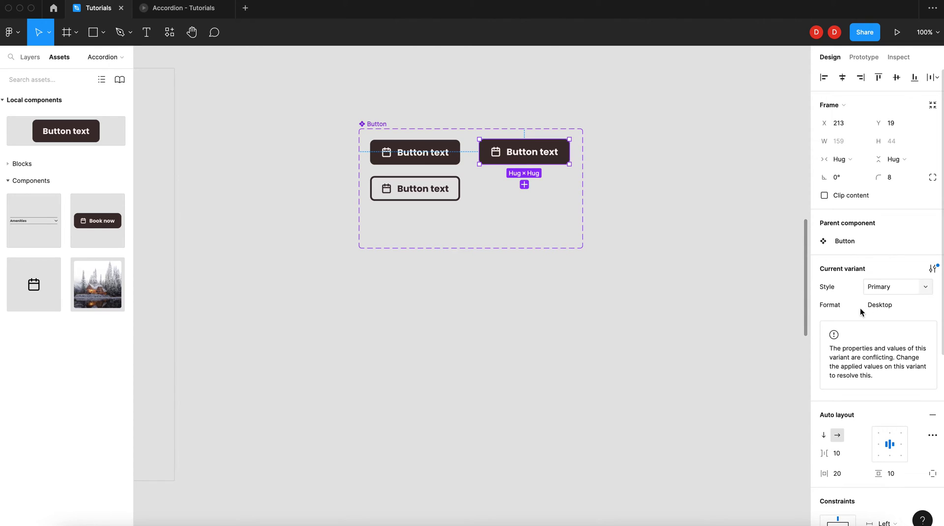
pyautogui.click(902, 306)
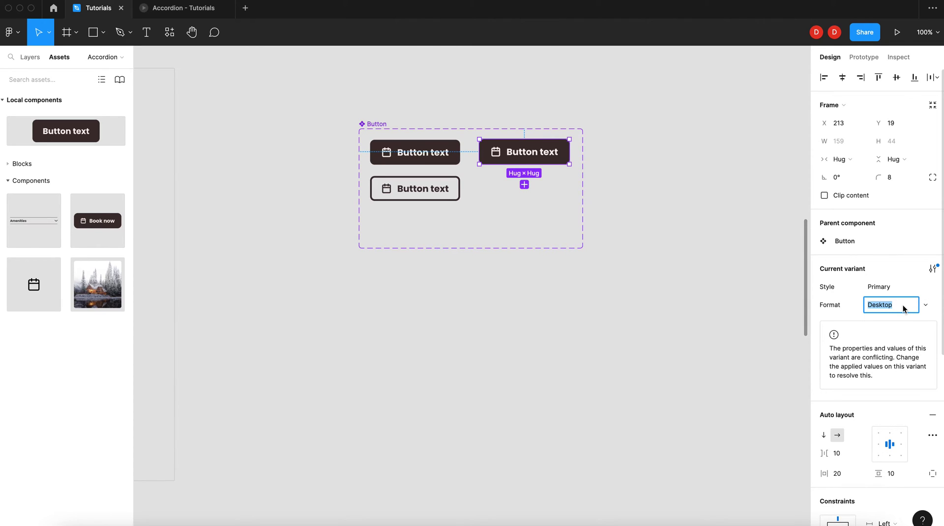
pyautogui.write('Mobile')
pyautogui.press('Return')
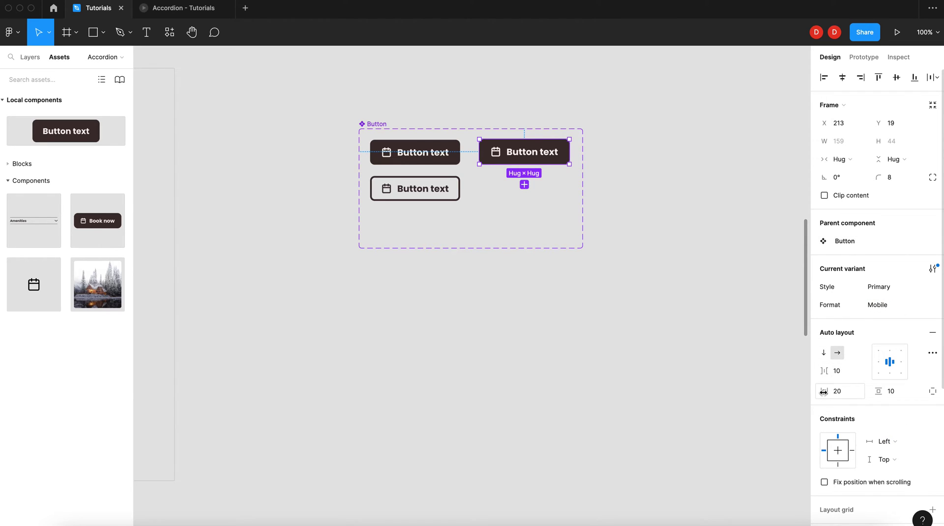
# Set the Mobile primary button's label font size from 16 to 18
pyautogui.click(542, 156)
pyautogui.click(908, 316)
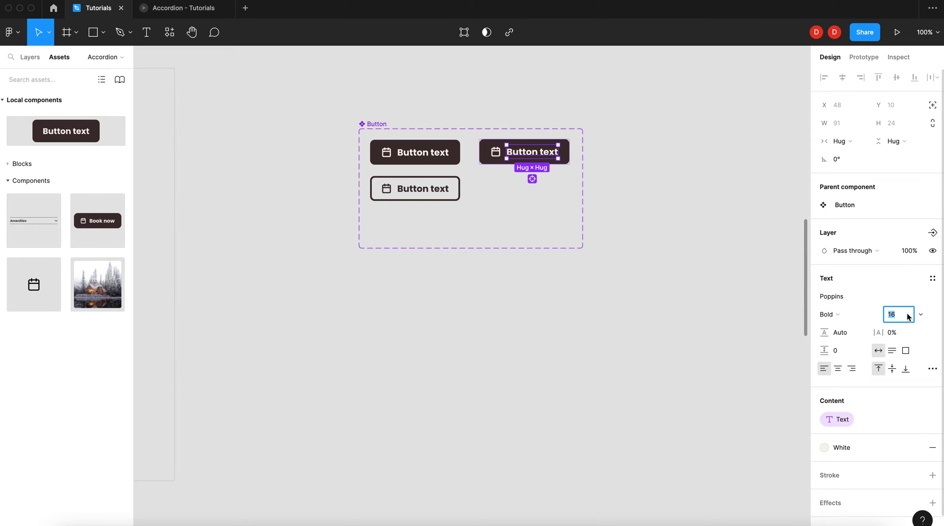
pyautogui.write('18')
pyautogui.press('Return')
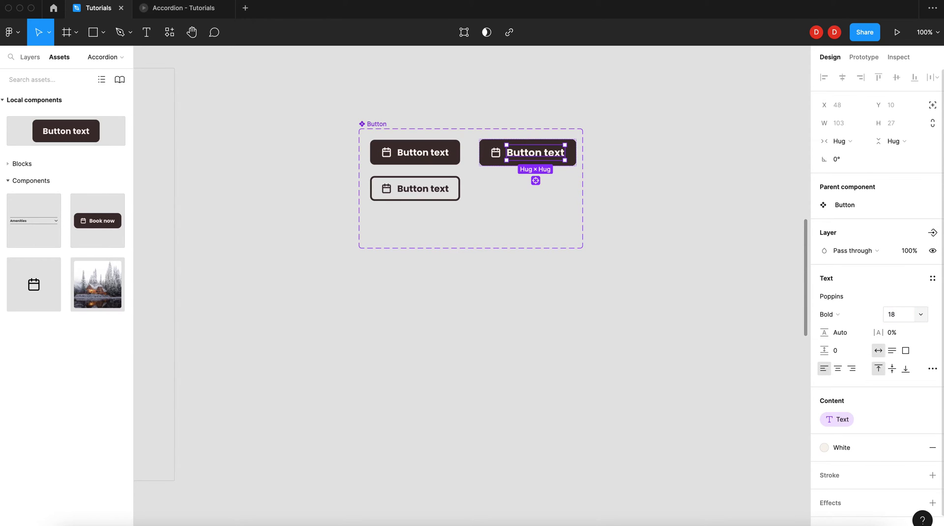
pyautogui.click(624, 216)
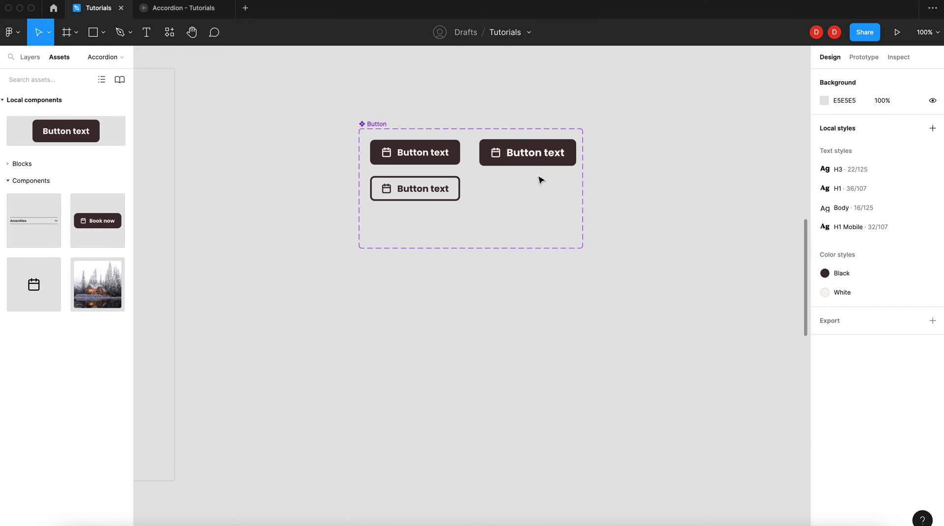
# Duplicate the outlined secondary button into the second column and give its label font size 18
pyautogui.click(529, 155)
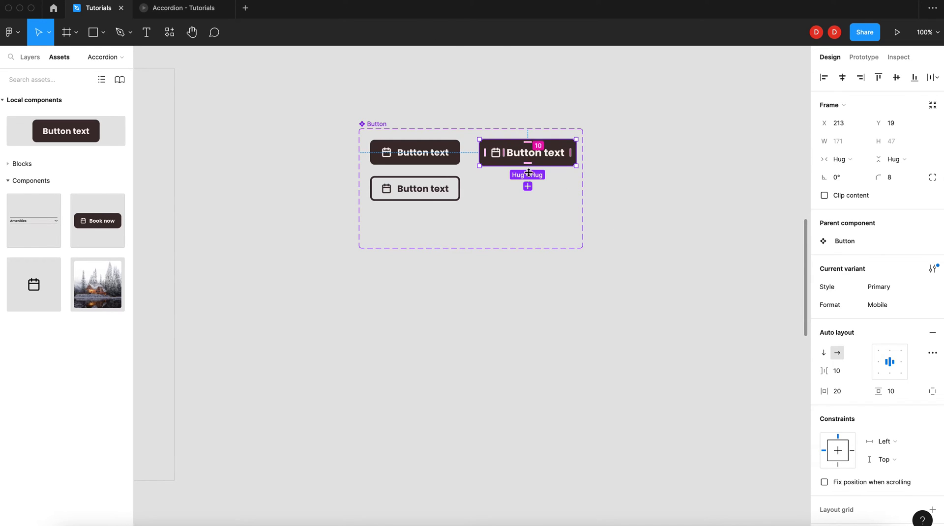
pyautogui.click(451, 191)
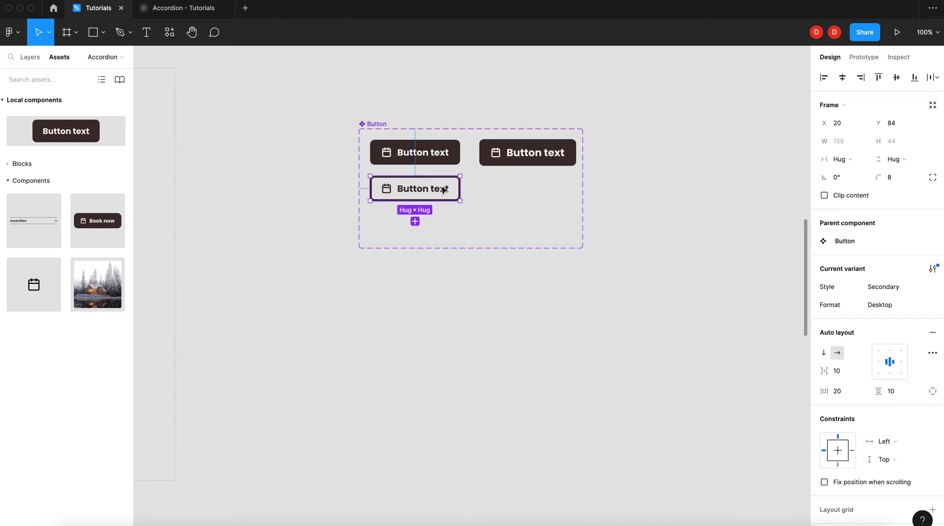
pyautogui.click(415, 221)
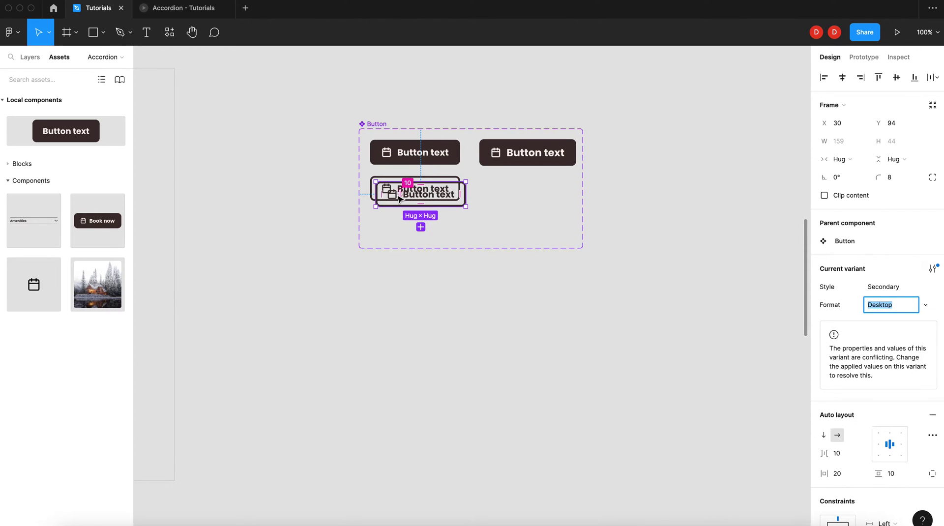
pyautogui.moveTo(408, 193); pyautogui.dragTo(475, 202)
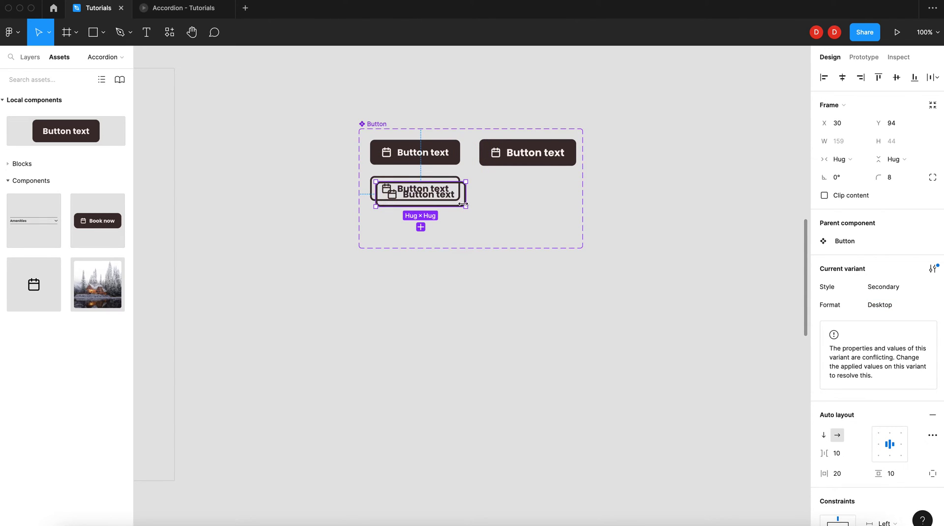
pyautogui.moveTo(435, 194); pyautogui.dragTo(540, 192)
pyautogui.doubleClick(539, 192)
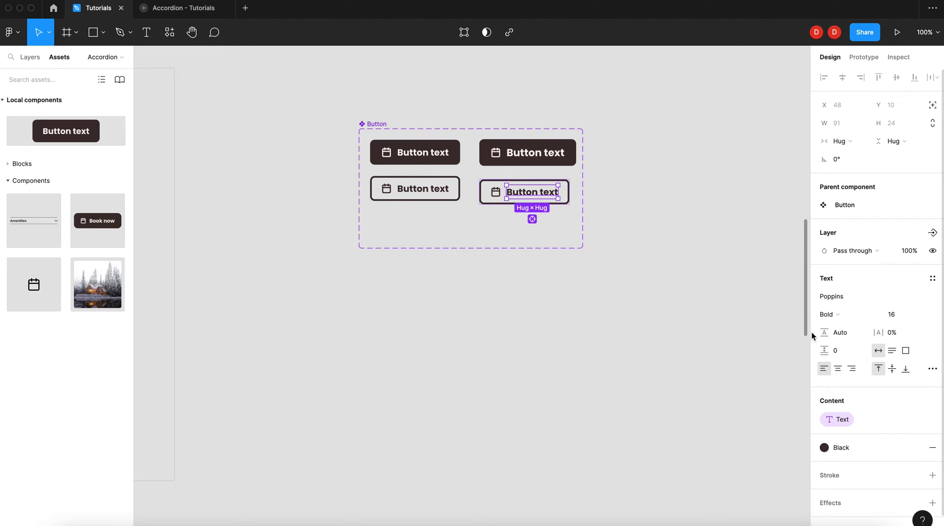
pyautogui.click(894, 315)
pyautogui.press('Return')
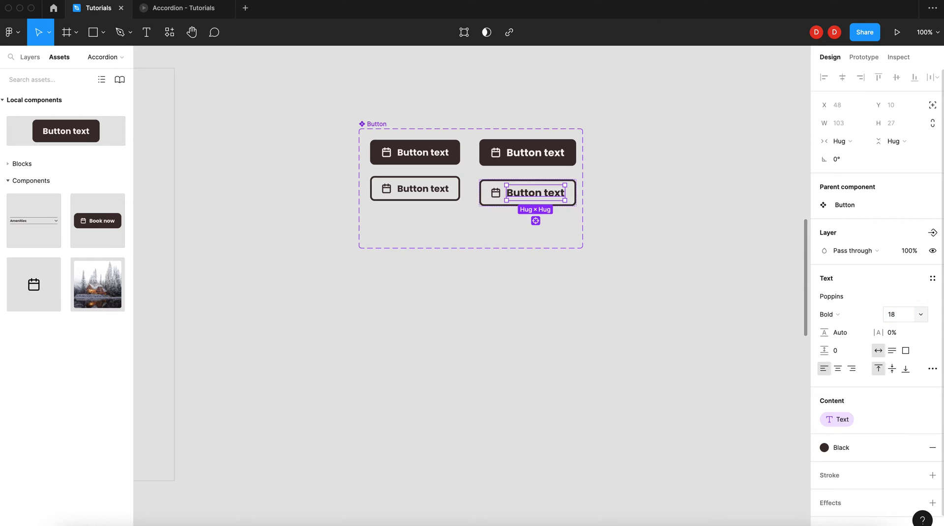
pyautogui.click(668, 281)
# Set the duplicate's Format to Mobile and shrink the Button set to fit four variants
pyautogui.click(537, 190)
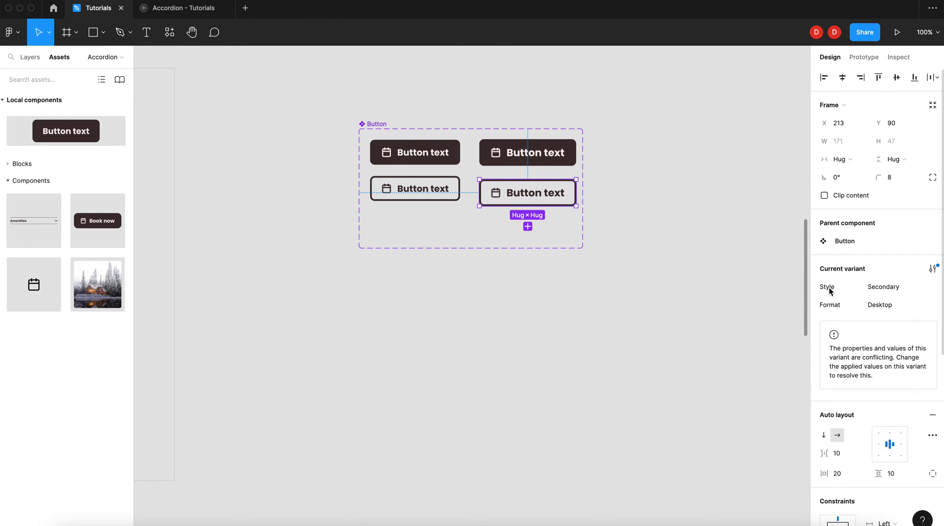
pyautogui.click(872, 305)
pyautogui.click(923, 306)
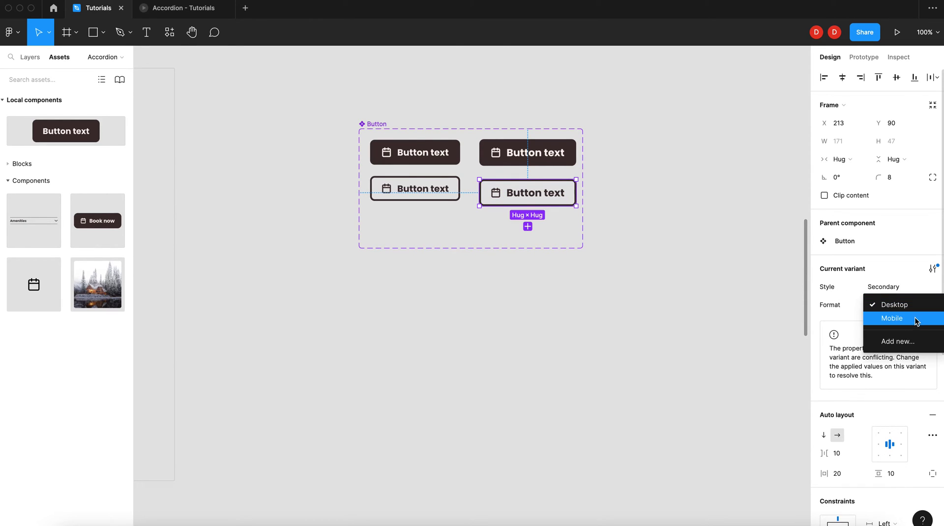
pyautogui.click(915, 319)
pyautogui.click(638, 183)
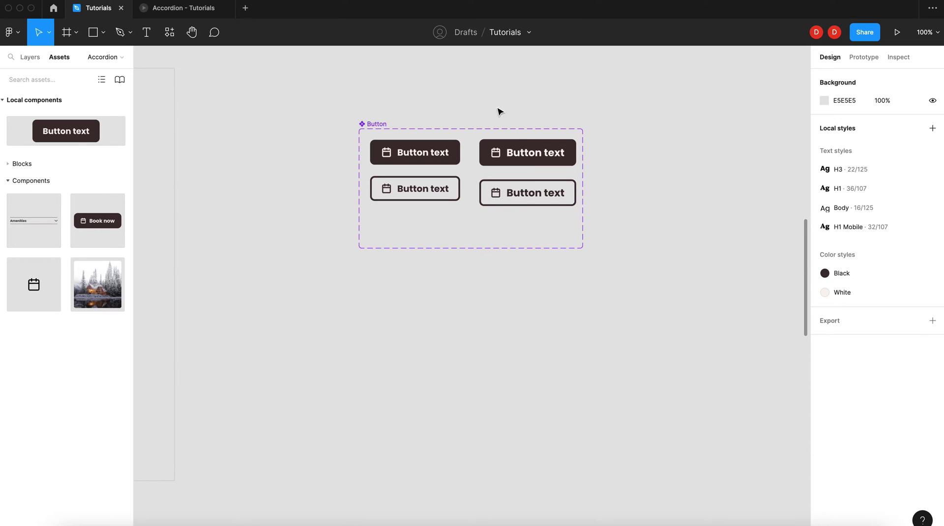
pyautogui.click(365, 123)
pyautogui.moveTo(584, 246); pyautogui.dragTo(588, 217)
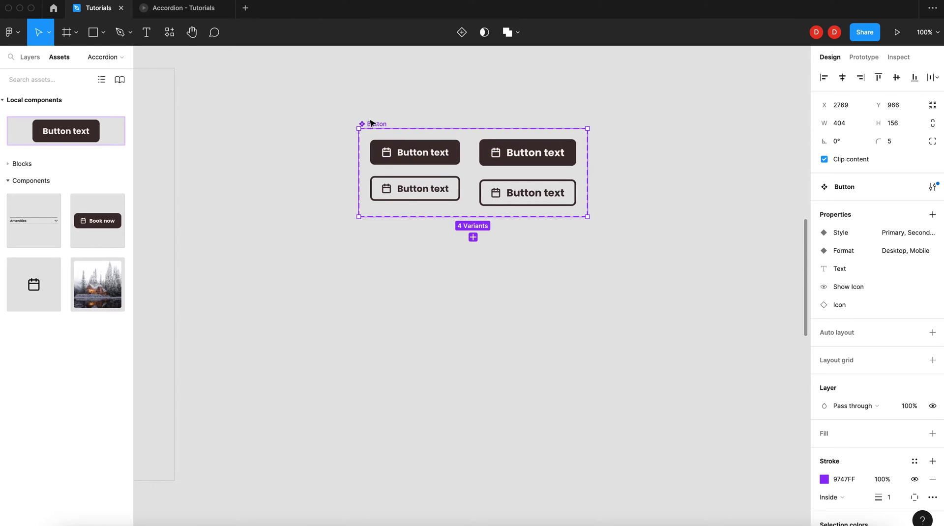
# Drag the Button component set left and scroll down to empty canvas, leaving nothing selected
pyautogui.moveTo(370, 123); pyautogui.dragTo(215, 118)
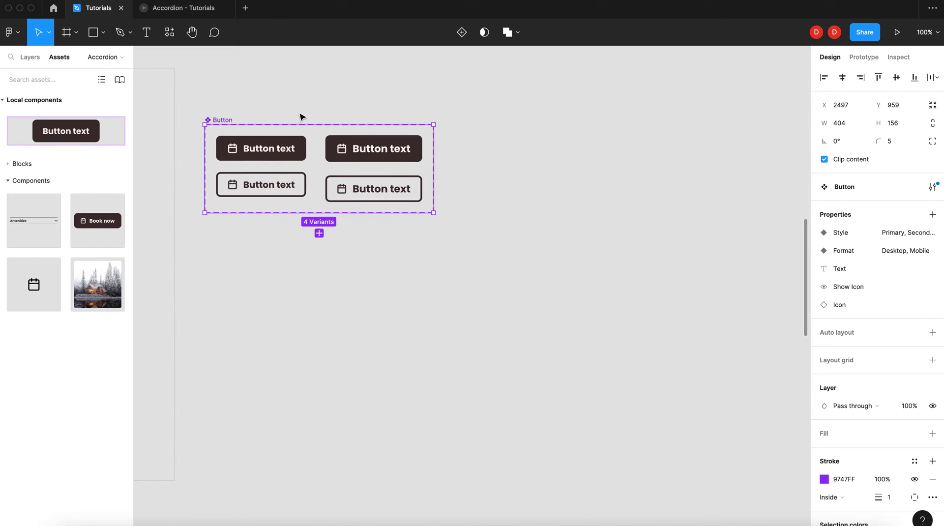
pyautogui.scroll(-5, 299, 111)
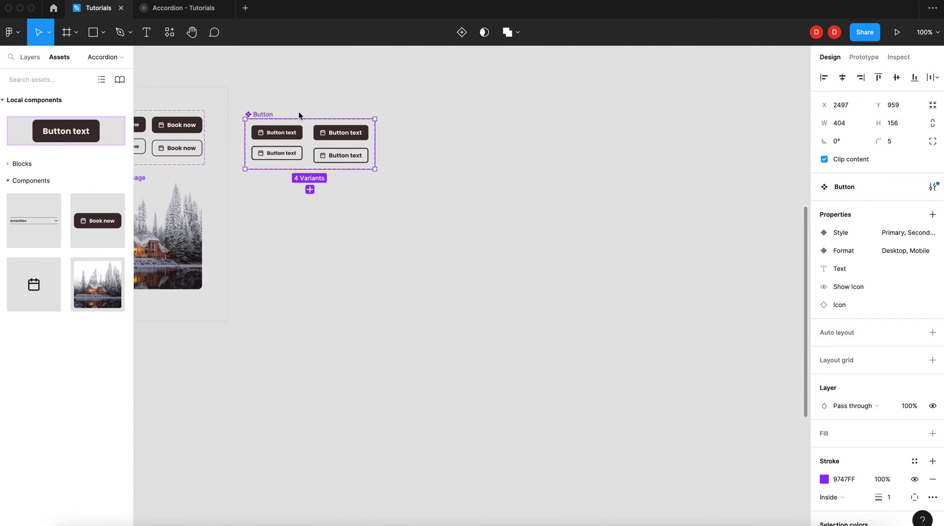
pyautogui.hscroll(-5, 300, 113)
pyautogui.hscroll(-6, 301, 117)
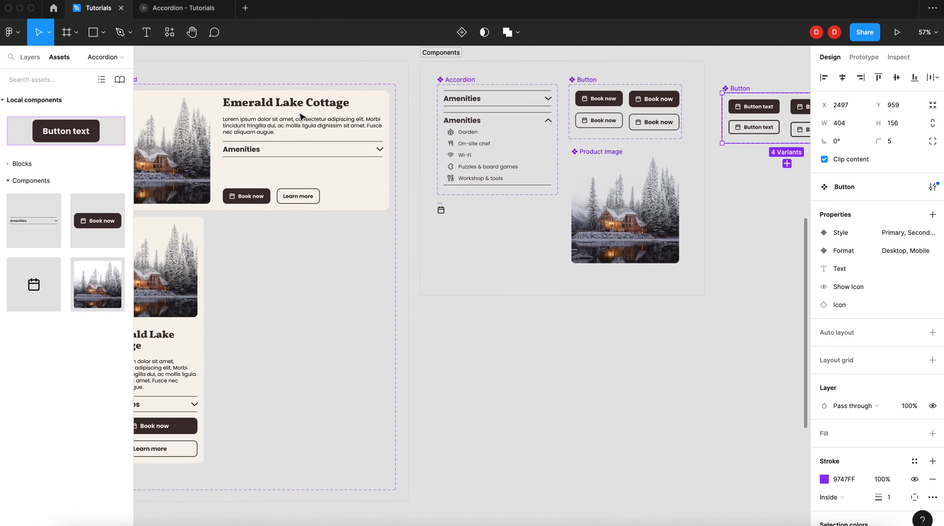
pyautogui.hscroll(10, 258, 132)
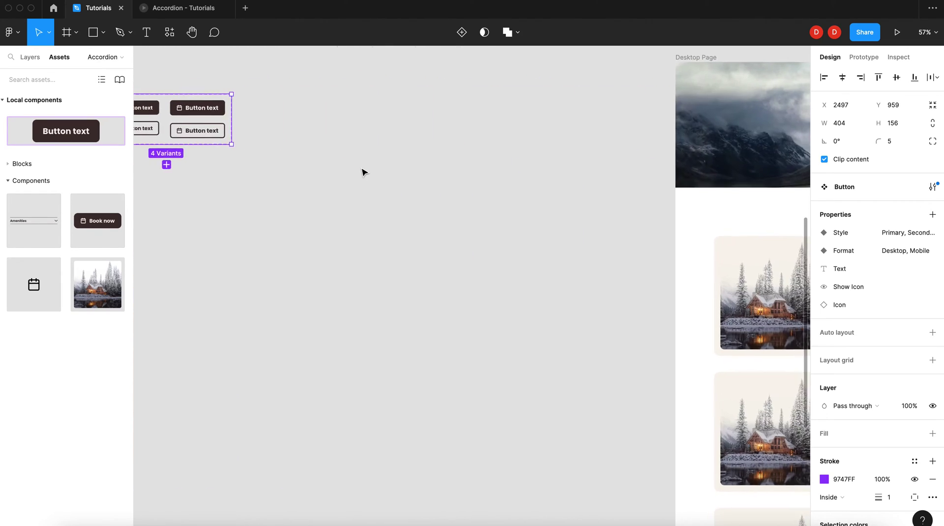
pyautogui.scroll(-2, 364, 173)
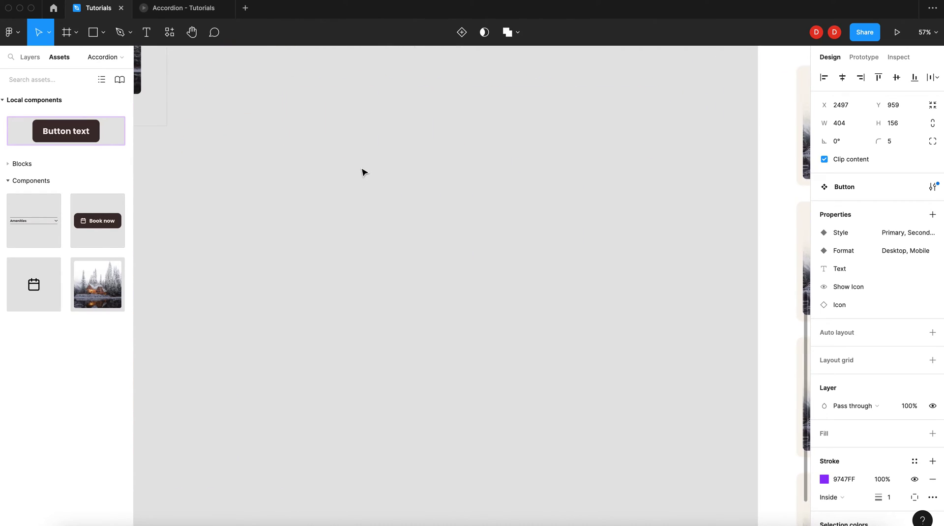
pyautogui.scroll(-1, 364, 172)
pyautogui.click(363, 172)
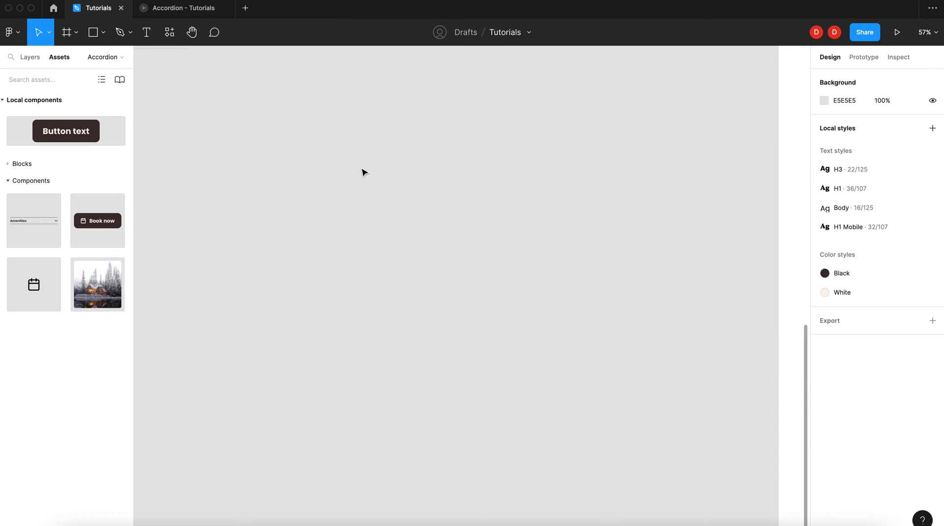
# Draw an 874×392 frame and name it 'Product Card Example'
pyautogui.press('f')
pyautogui.moveTo(250, 159); pyautogui.dragTo(528, 286)
pyautogui.doubleClick(262, 154)
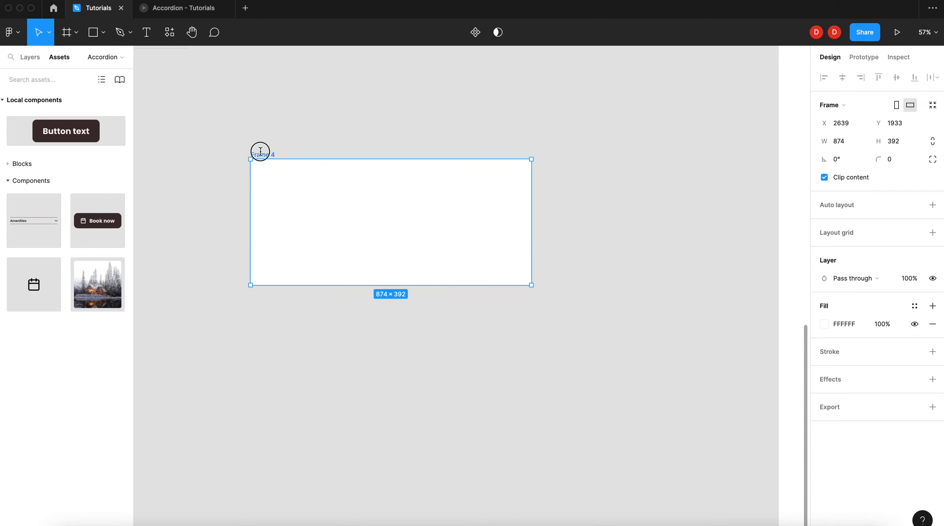
pyautogui.write('Product Card')
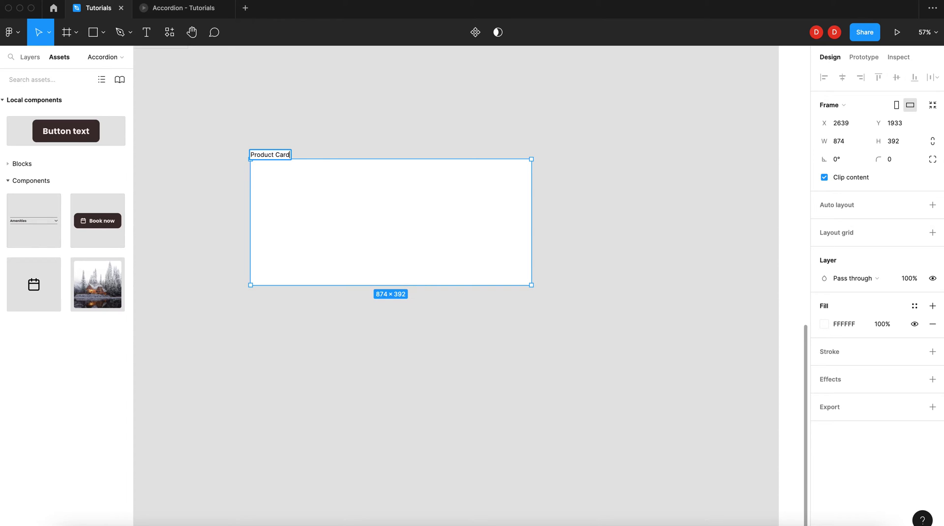
pyautogui.write(' Example')
pyautogui.press('Return')
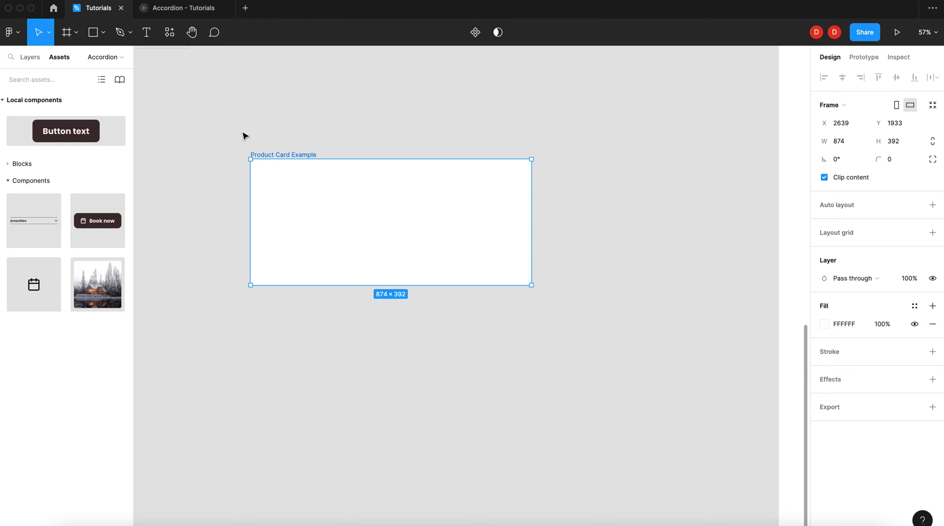
# Fill the frame with the cream White colour style and round its corners to 18
pyautogui.click(914, 306)
pyautogui.click(865, 393)
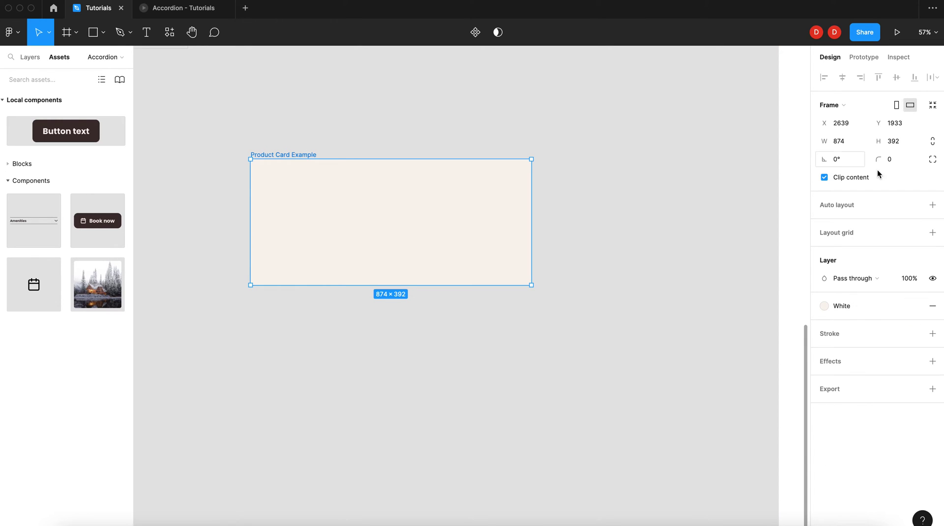
pyautogui.click(902, 165)
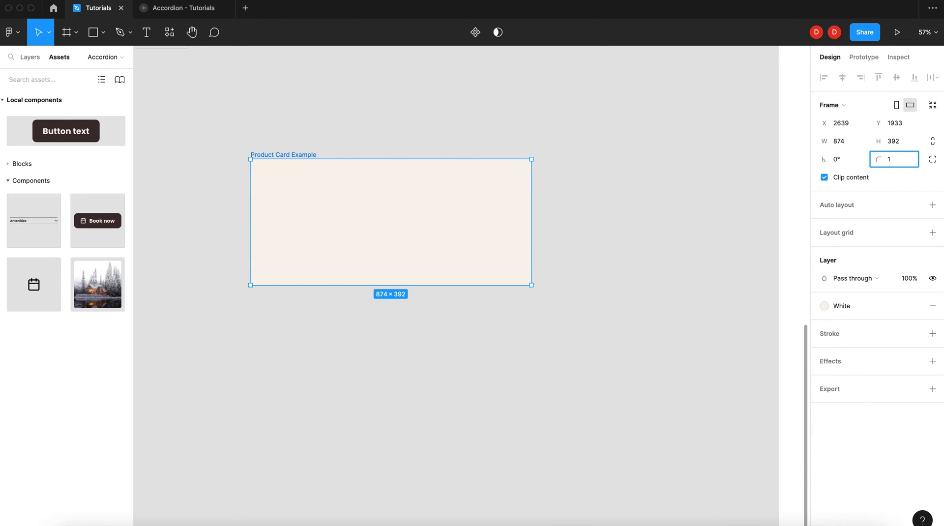
pyautogui.press('Return')
pyautogui.click(578, 147)
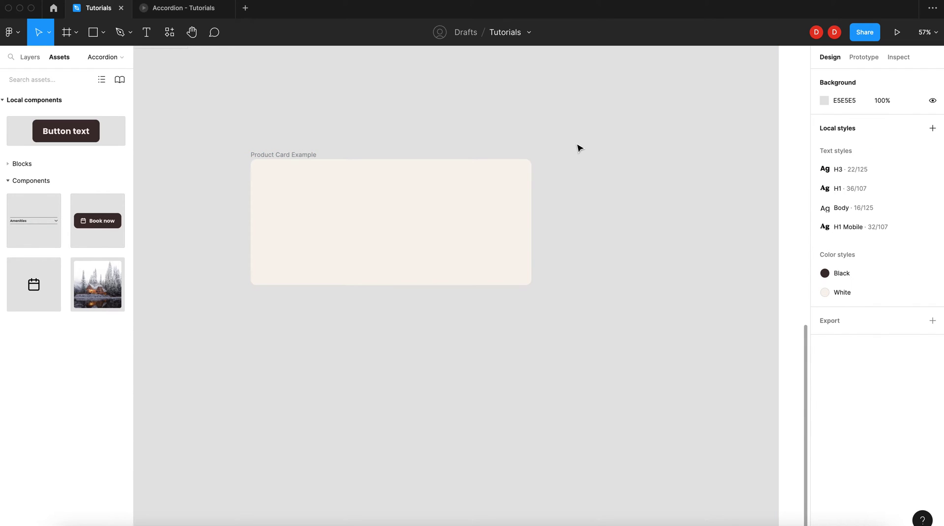
pyautogui.click(303, 156)
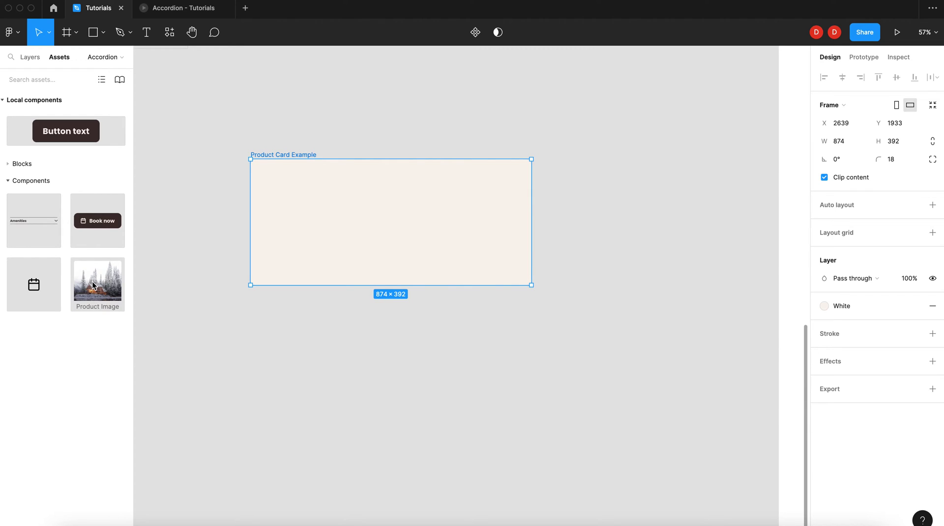
# Place the Product Image in the card and add a 'Product title' heading in the H1 style
pyautogui.moveTo(93, 282); pyautogui.dragTo(308, 211)
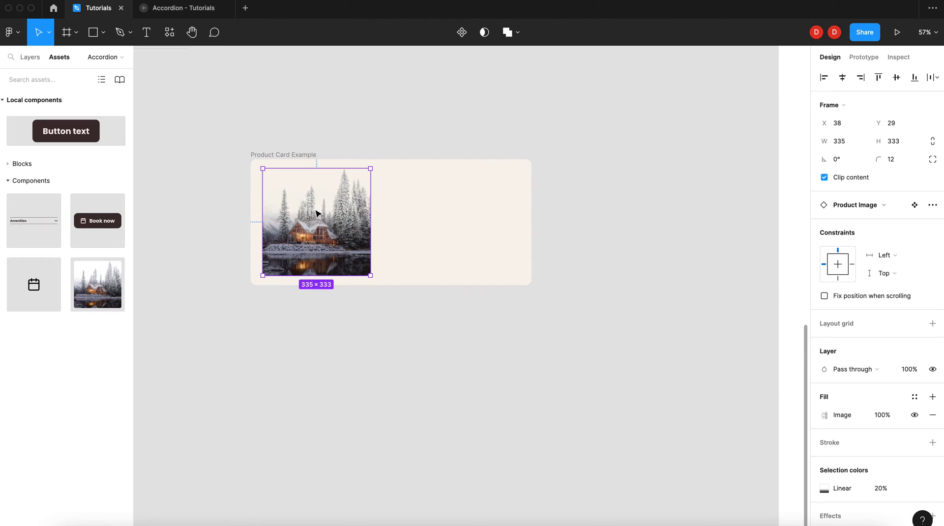
pyautogui.press('t')
pyautogui.click(396, 183)
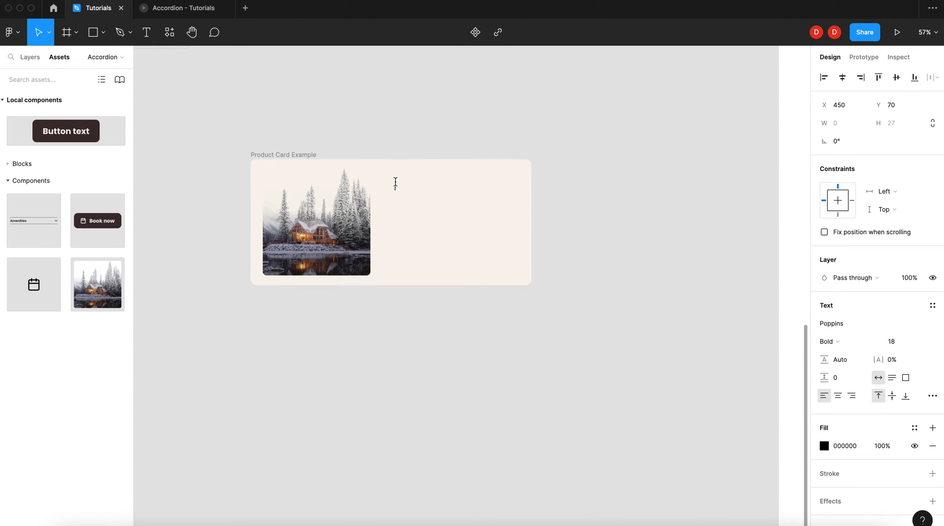
pyautogui.write('Product title')
pyautogui.press('Escape')
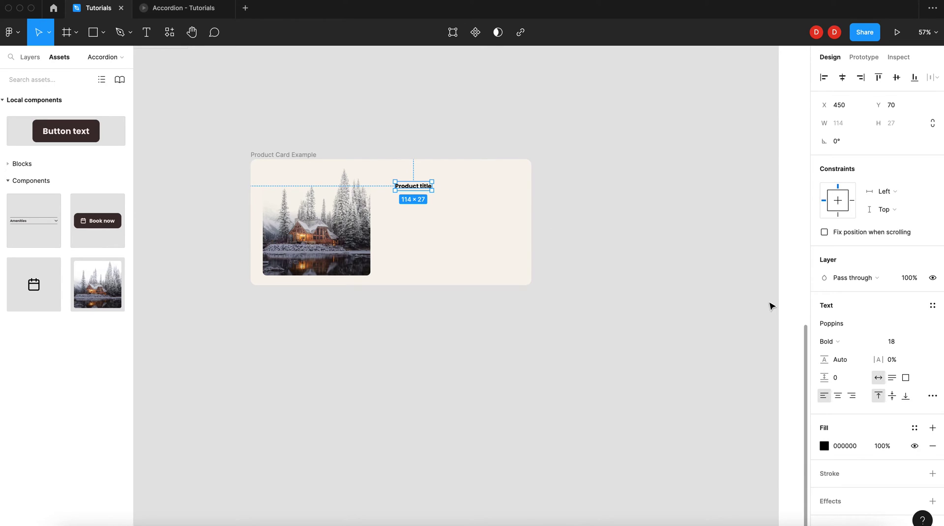
pyautogui.click(933, 305)
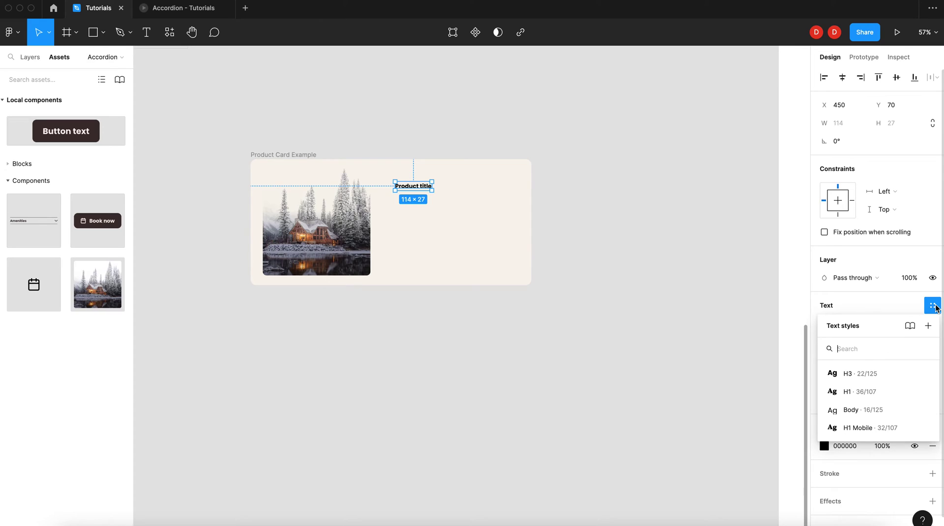
pyautogui.click(874, 388)
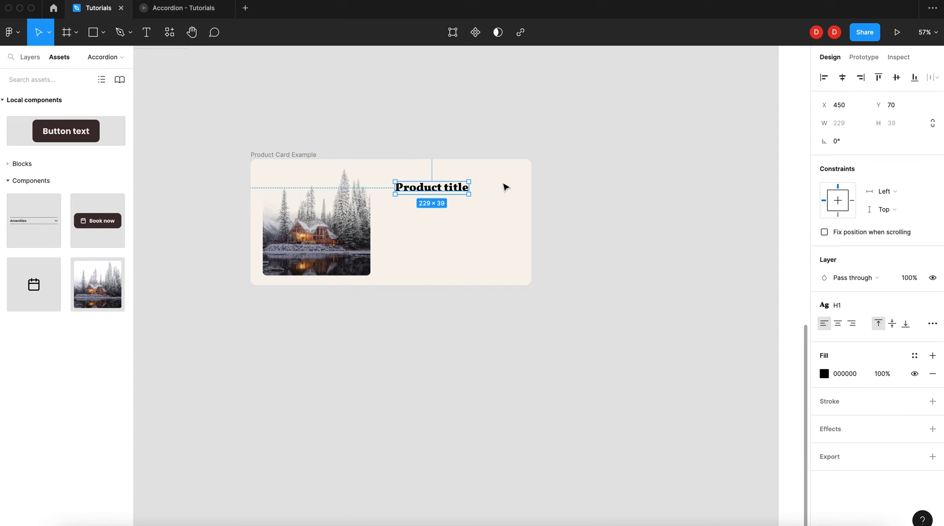
pyautogui.moveTo(430, 191); pyautogui.dragTo(421, 185)
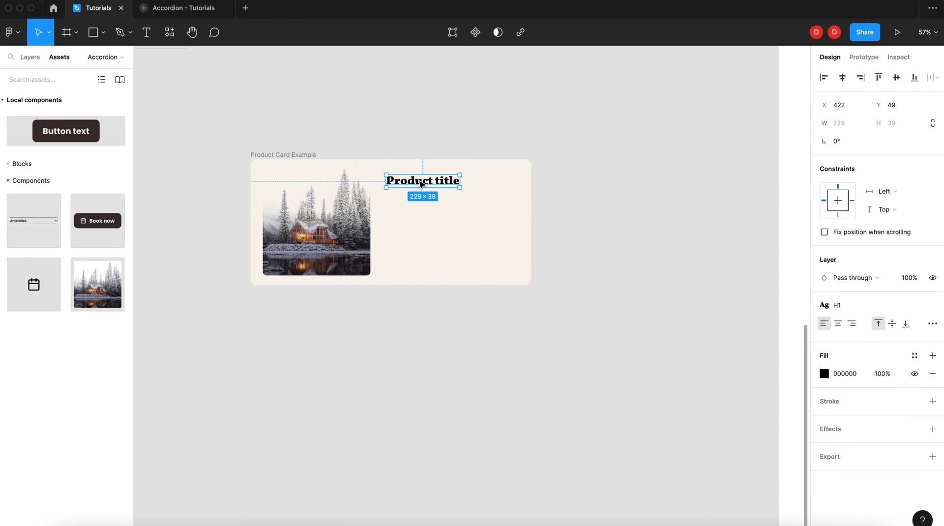
pyautogui.click(599, 224)
# Copy the Emerald Lake Cottage description and paste it as a paragraph under Product title
pyautogui.press('t')
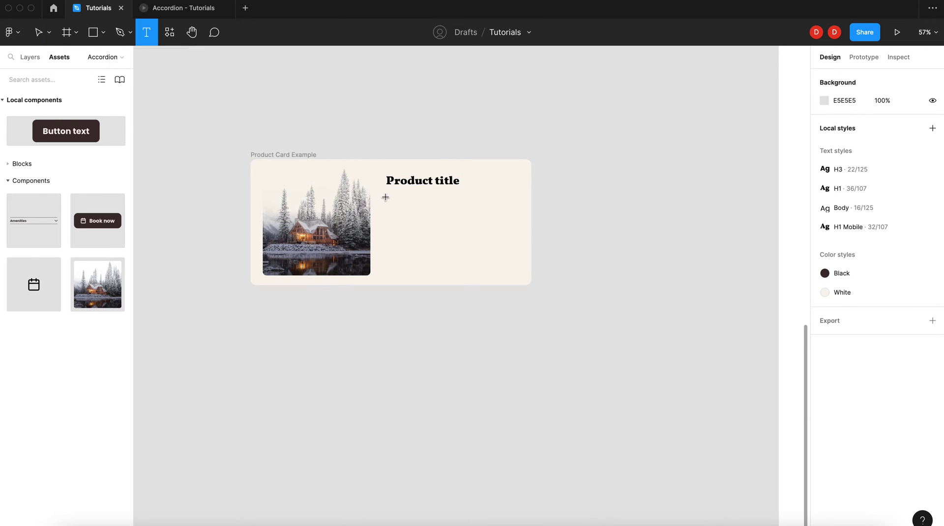
pyautogui.moveTo(391, 197); pyautogui.dragTo(515, 217)
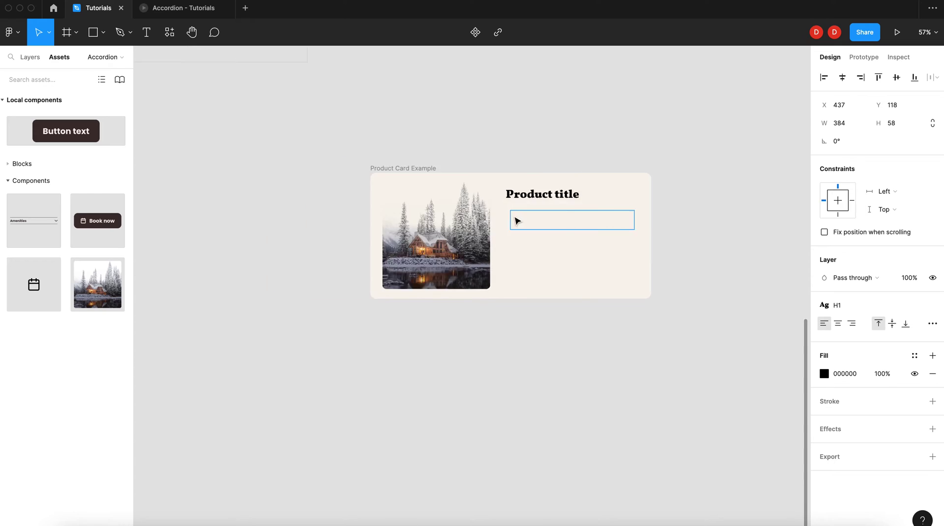
pyautogui.hscroll(-15, 515, 219)
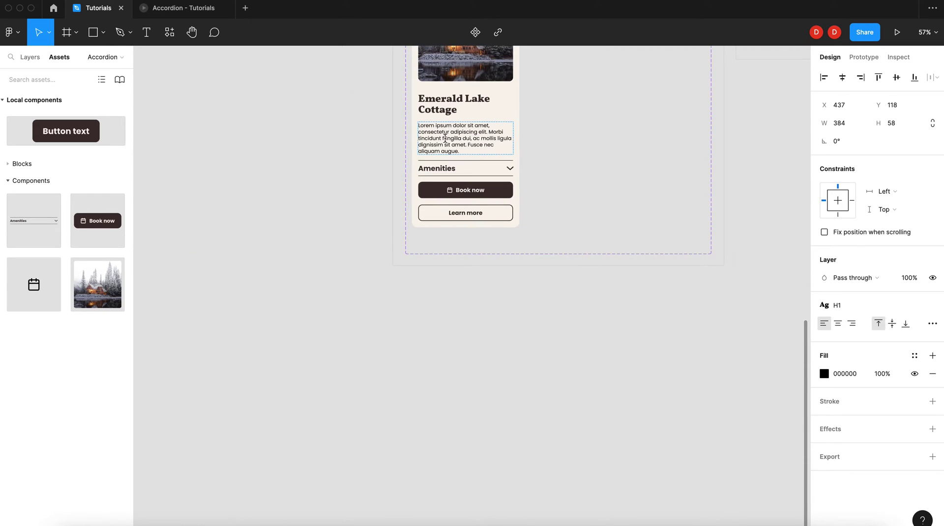
pyautogui.doubleClick(445, 139)
pyautogui.hotkey('ctrl', 'c')
pyautogui.hscroll(20, 446, 142)
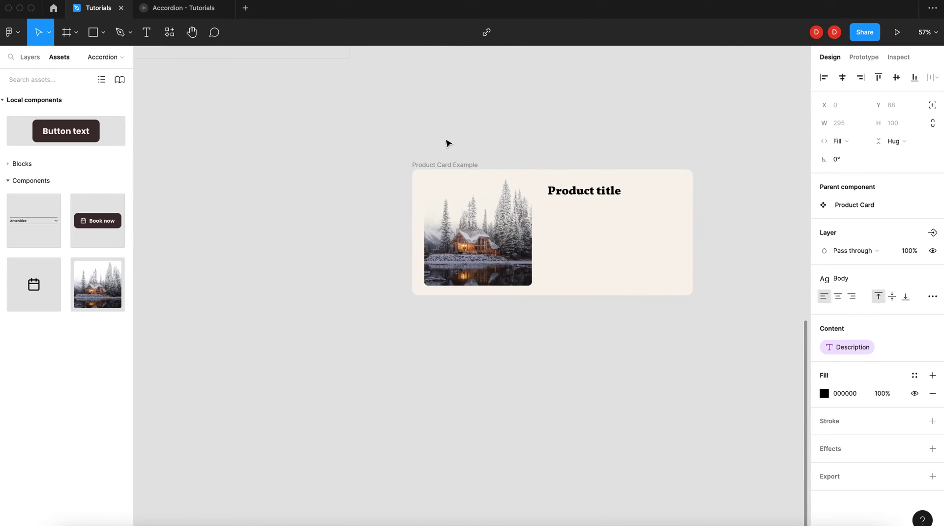
pyautogui.press('t')
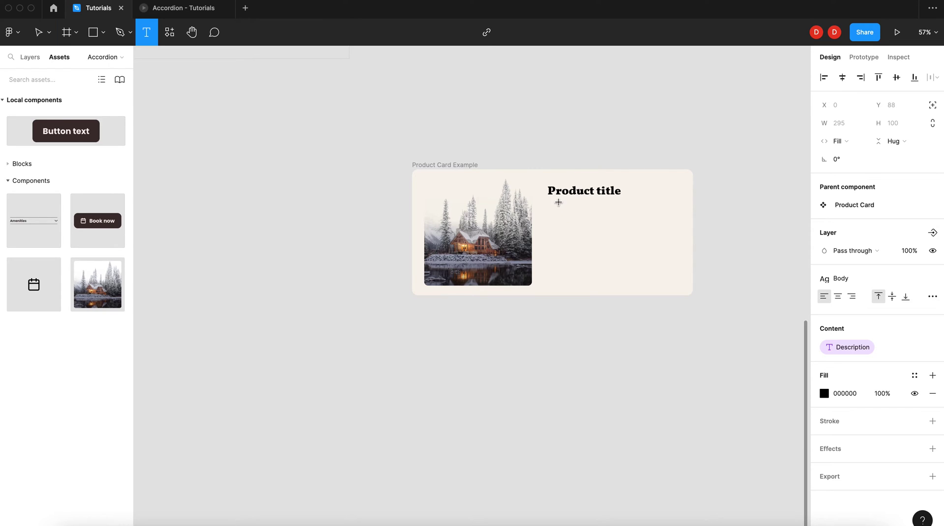
pyautogui.moveTo(552, 204); pyautogui.dragTo(656, 247)
pyautogui.hotkey('ctrl', 'v')
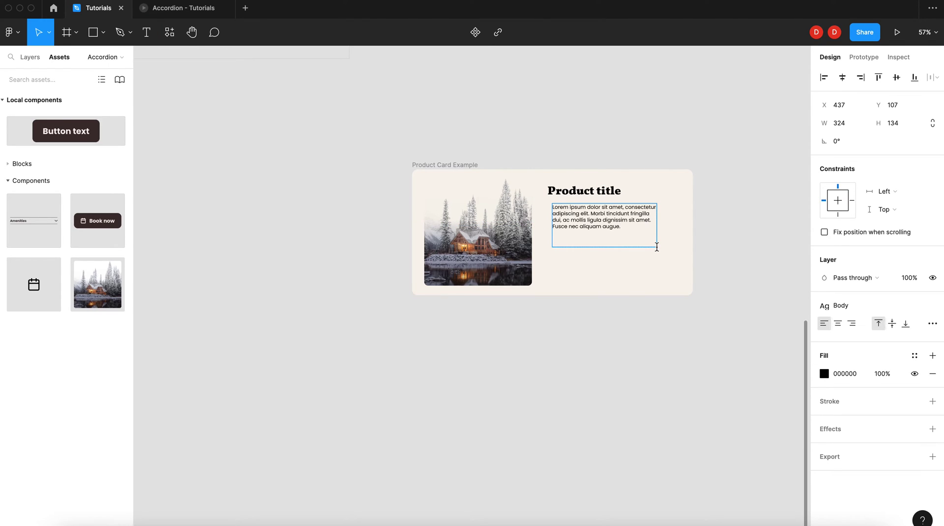
pyautogui.hscroll(5, 658, 249)
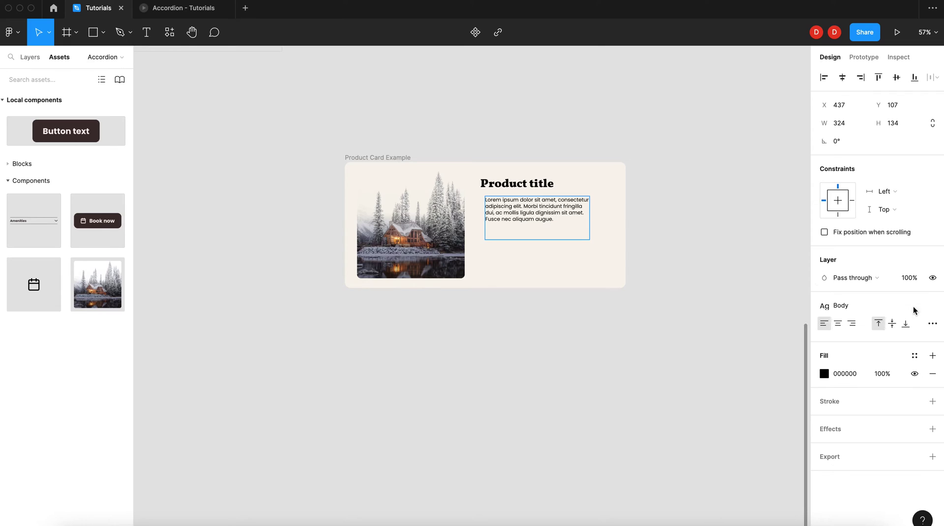
pyautogui.press('Escape')
pyautogui.moveTo(524, 212)
pyautogui.mouseDown()
pyautogui.moveTo(514, 238)
pyautogui.moveTo(514, 227)
pyautogui.mouseUp()
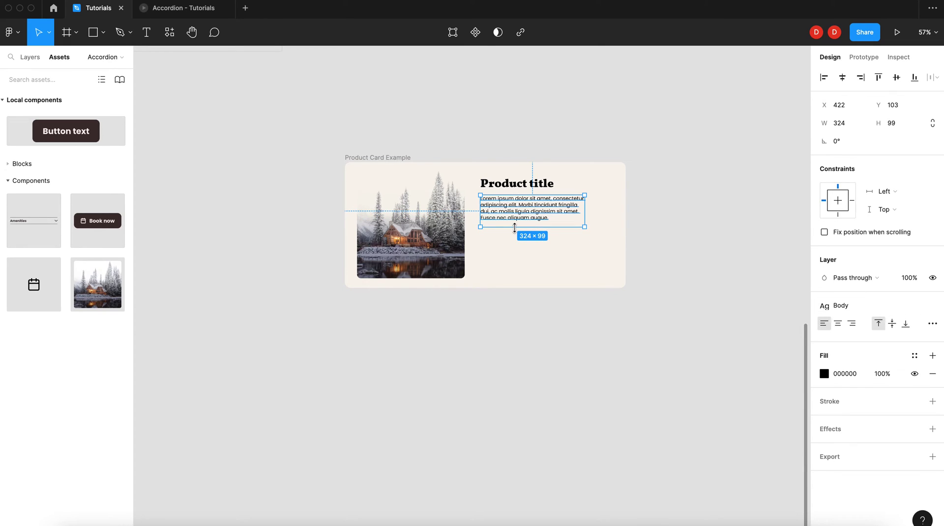
# Drop the Amenities accordion and Book now button under the description, then zoom to 100%
pyautogui.moveTo(38, 220); pyautogui.dragTo(508, 241)
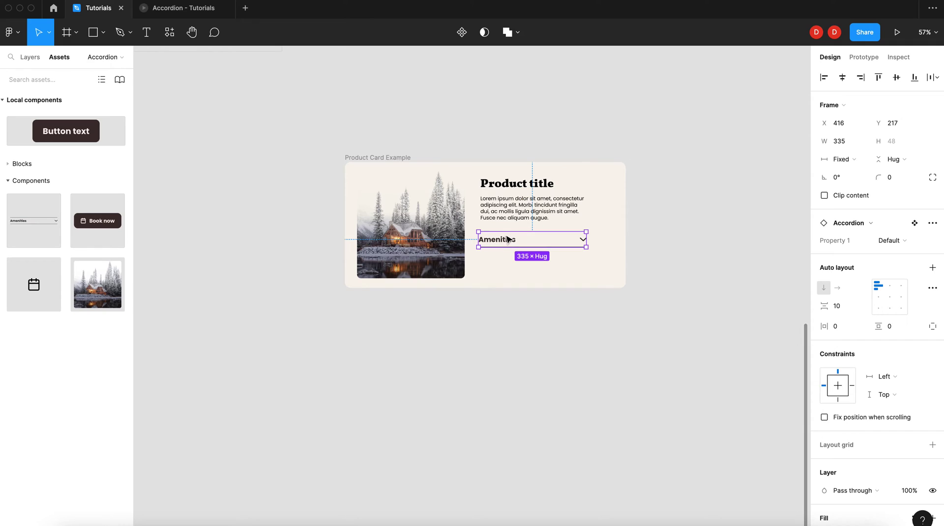
pyautogui.moveTo(96, 220); pyautogui.dragTo(509, 267)
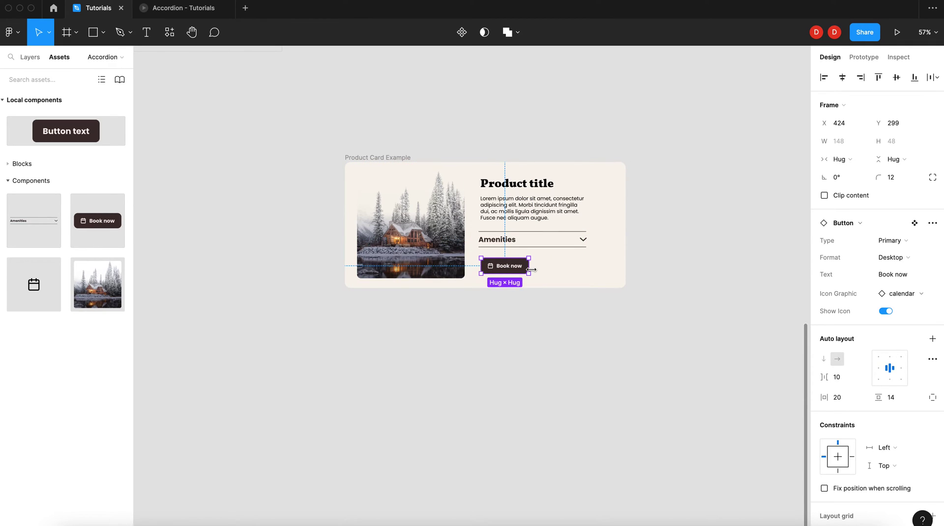
pyautogui.hotkey('shift', '0')
pyautogui.scroll(3, 535, 271)
pyautogui.hscroll(3, 535, 270)
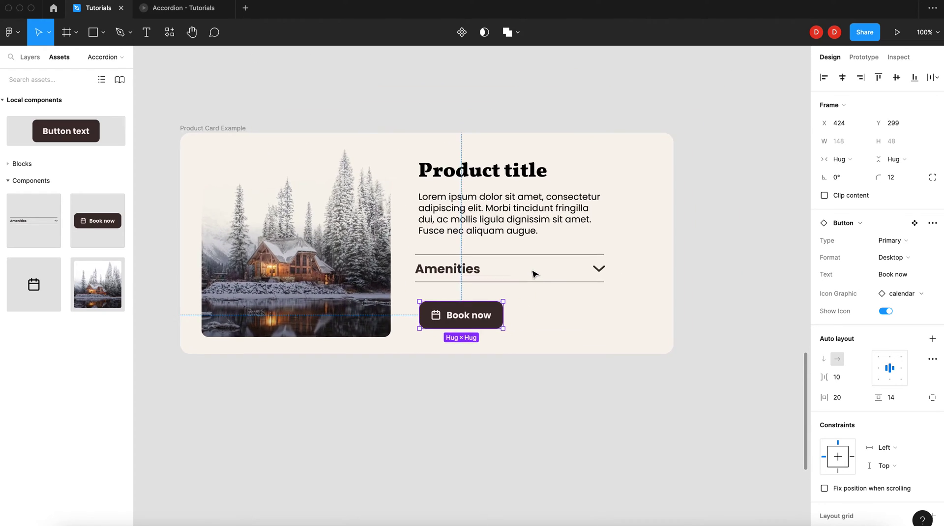
pyautogui.scroll(1, 535, 273)
pyautogui.hscroll(-1, 535, 273)
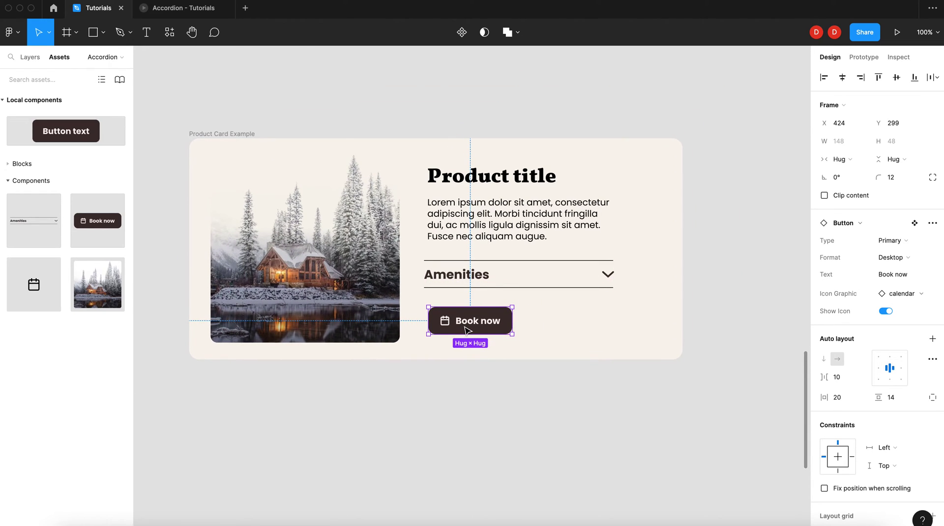
# Duplicate Book now to its right and relabel the copy 'Learn more'
pyautogui.moveTo(471, 325); pyautogui.dragTo(568, 324)
pyautogui.doubleClick(583, 325)
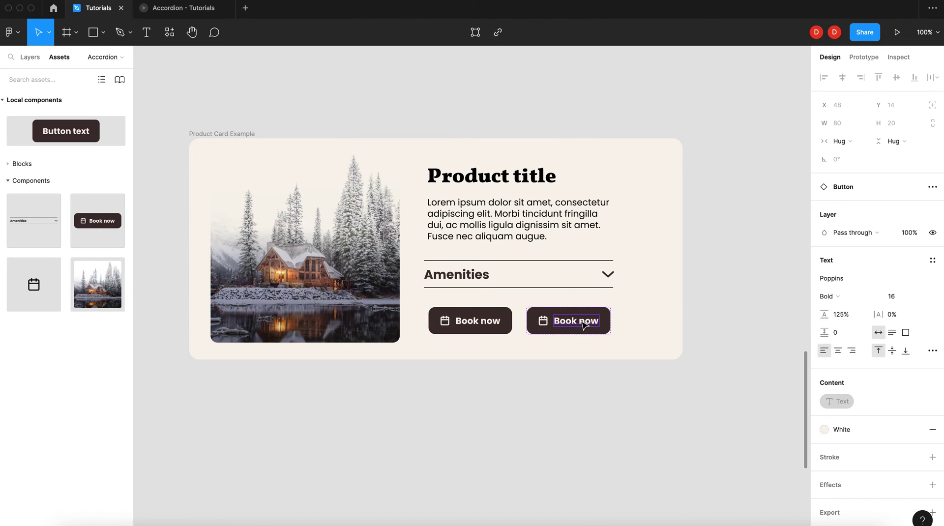
pyautogui.click(635, 343)
pyautogui.click(593, 322)
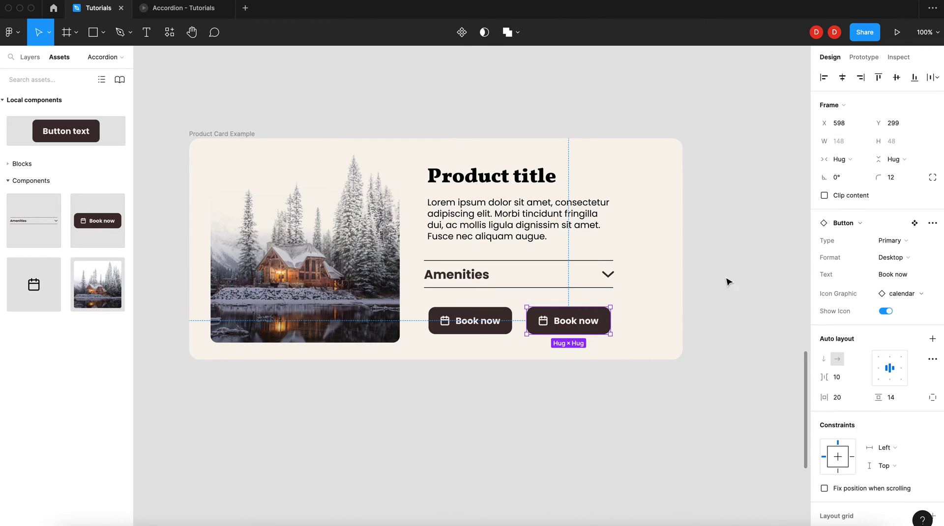
pyautogui.click(894, 275)
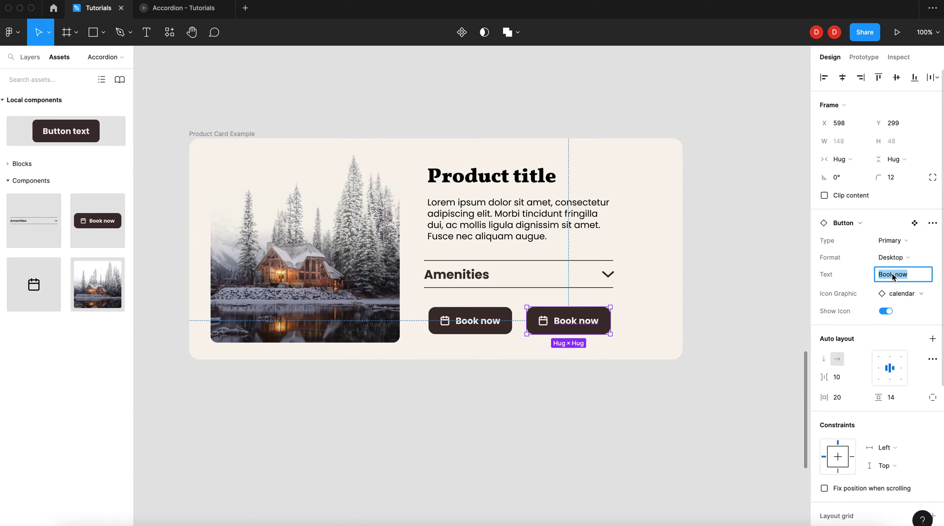
pyautogui.write('Learn more')
pyautogui.press('Return')
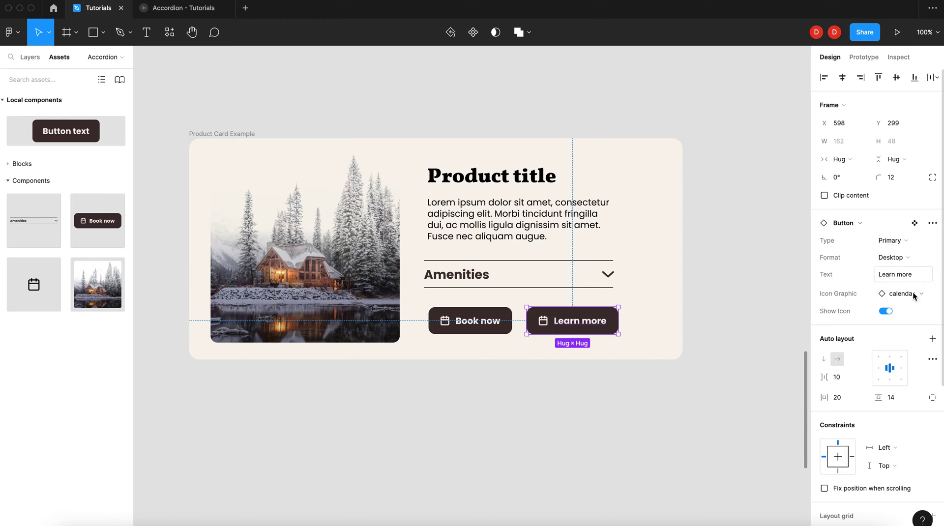
# Make Learn more a Secondary button with its calendar icon hidden
pyautogui.click(891, 240)
pyautogui.click(908, 256)
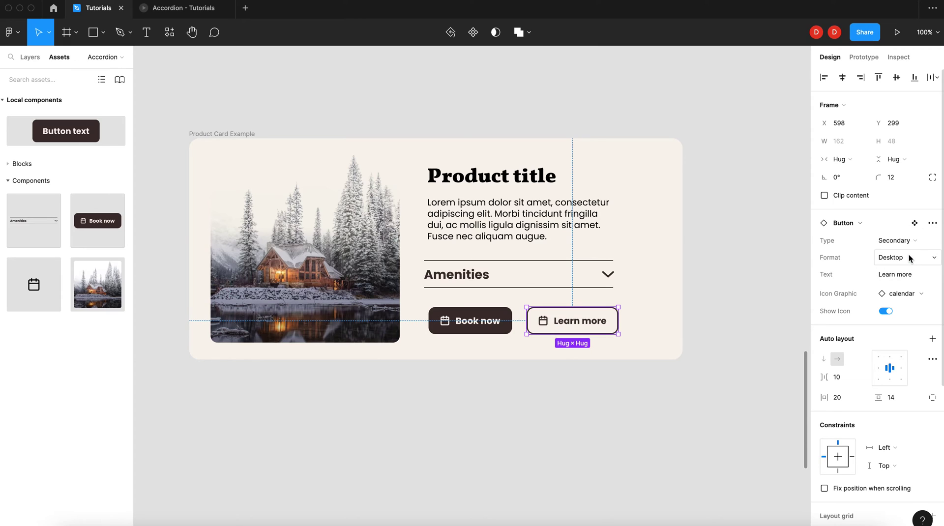
pyautogui.click(886, 311)
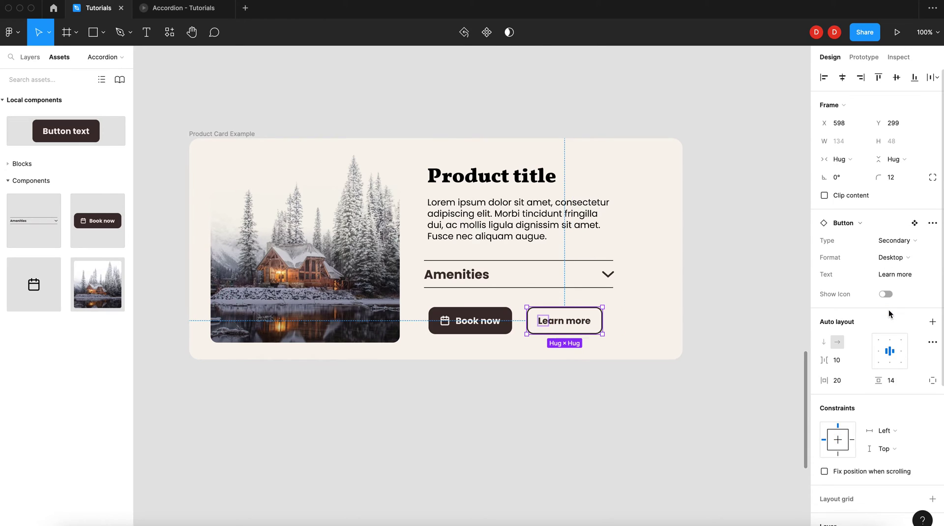
pyautogui.click(755, 264)
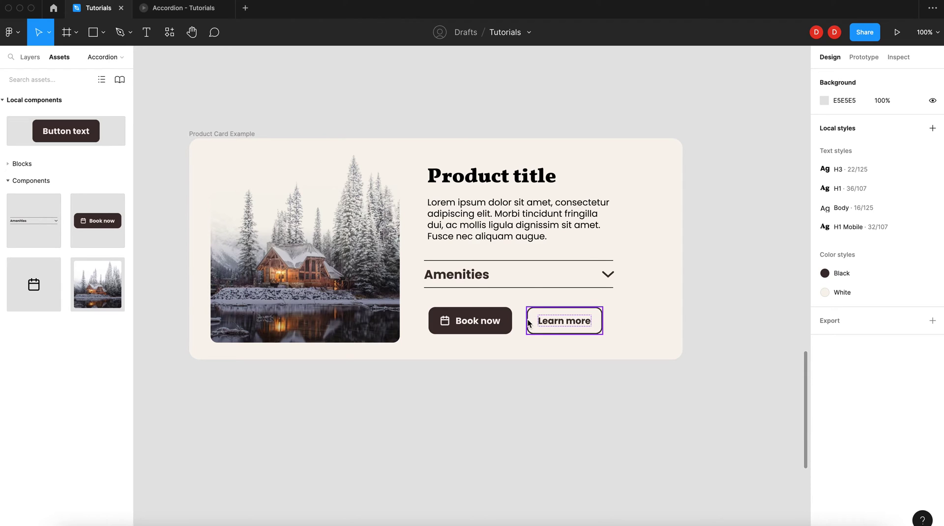
# Wrap Book now and Learn more in a horizontal auto layout row with a 20 px gap
pyautogui.click(551, 322)
pyautogui.keyDown('shift'); pyautogui.click(493, 322); pyautogui.keyUp('shift')
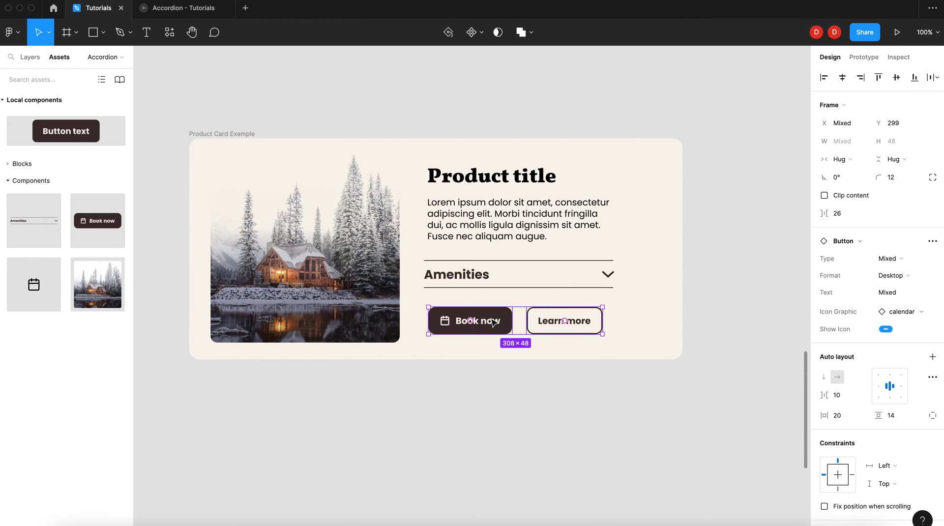
pyautogui.hotkey('shift', 'a')
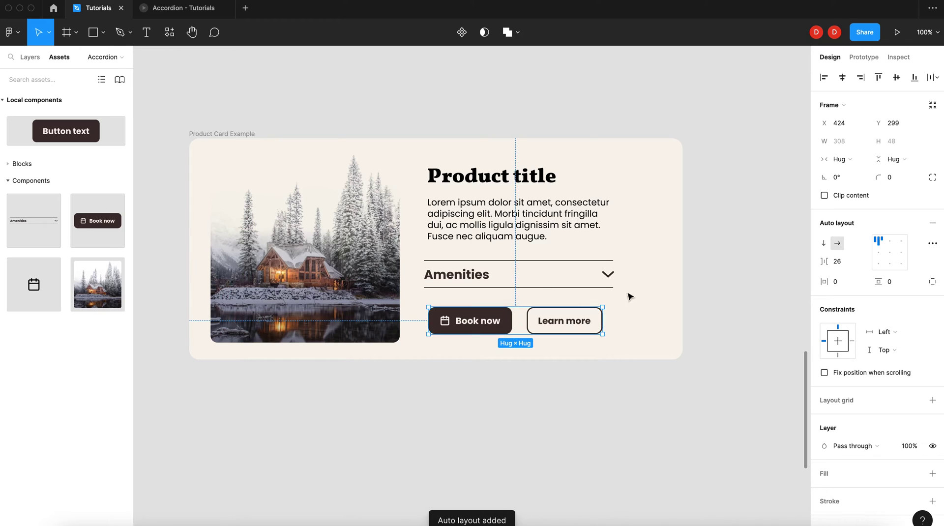
pyautogui.click(847, 265)
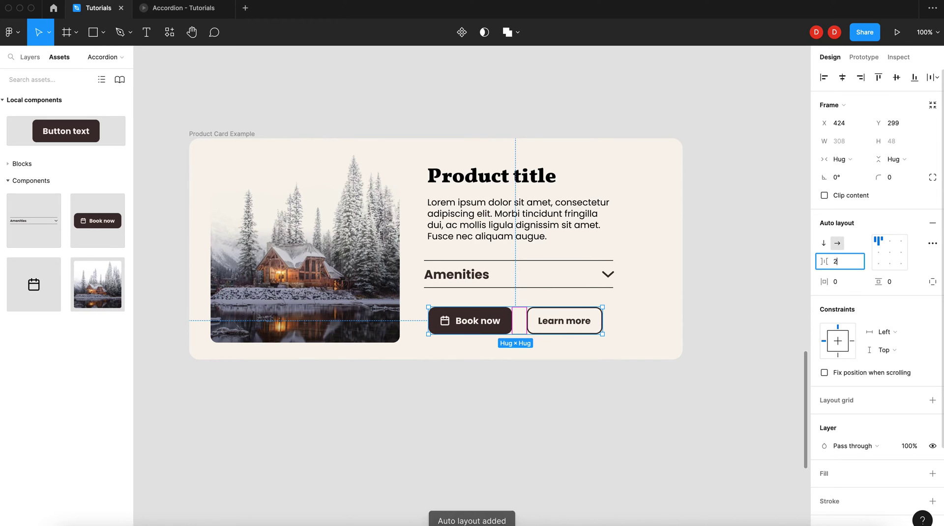
pyautogui.write('20')
pyautogui.press('Return')
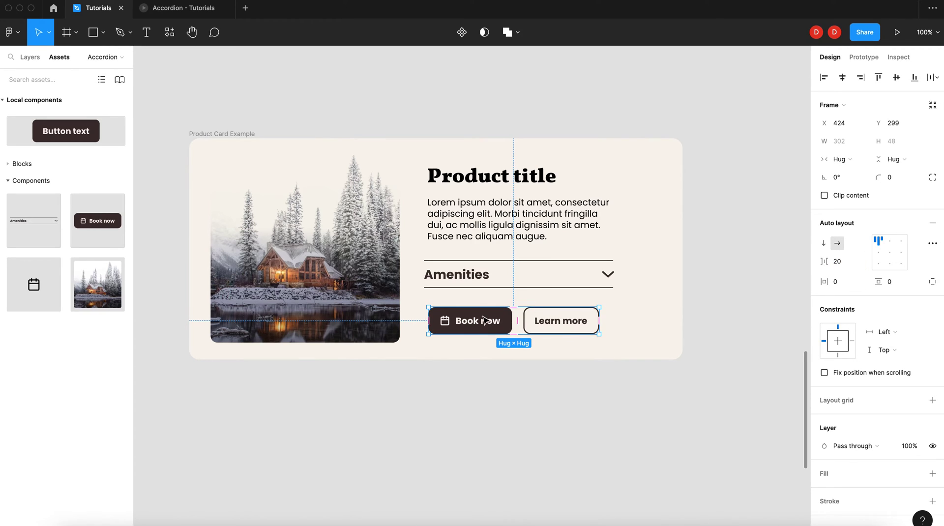
pyautogui.click(640, 337)
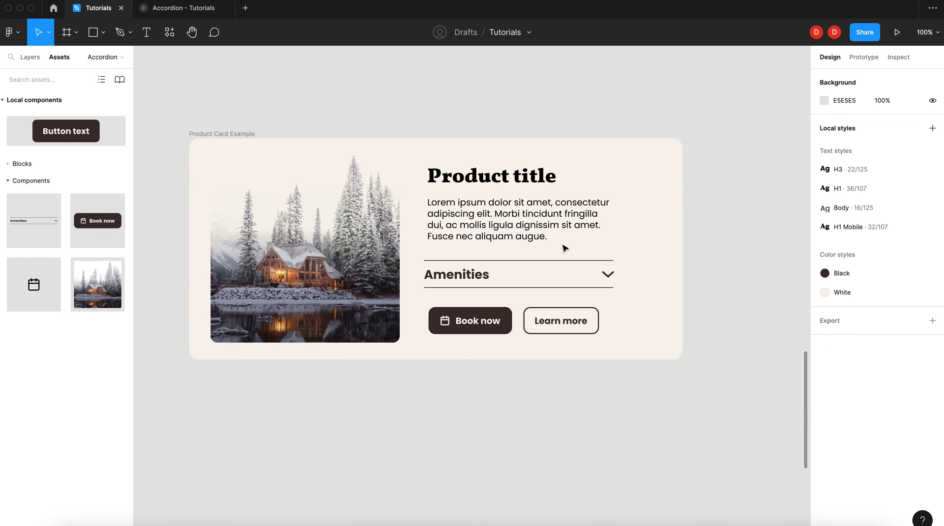
# Stack Product title, description and Amenities in a left-aligned auto layout with 12 px spacing
pyautogui.click(544, 270)
pyautogui.keyDown('shift'); pyautogui.click(523, 227); pyautogui.keyUp('shift')
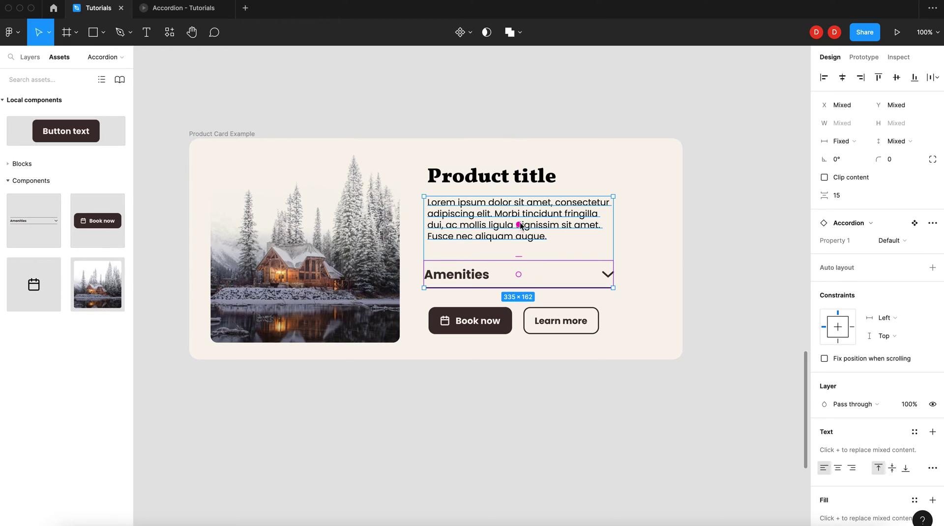
pyautogui.keyDown('shift'); pyautogui.click(496, 181); pyautogui.keyUp('shift')
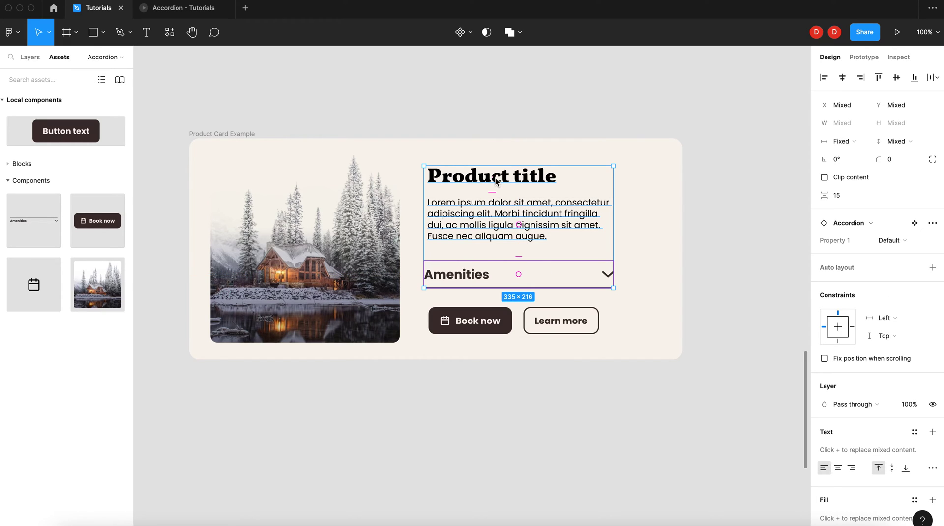
pyautogui.hotkey('shift', 'a')
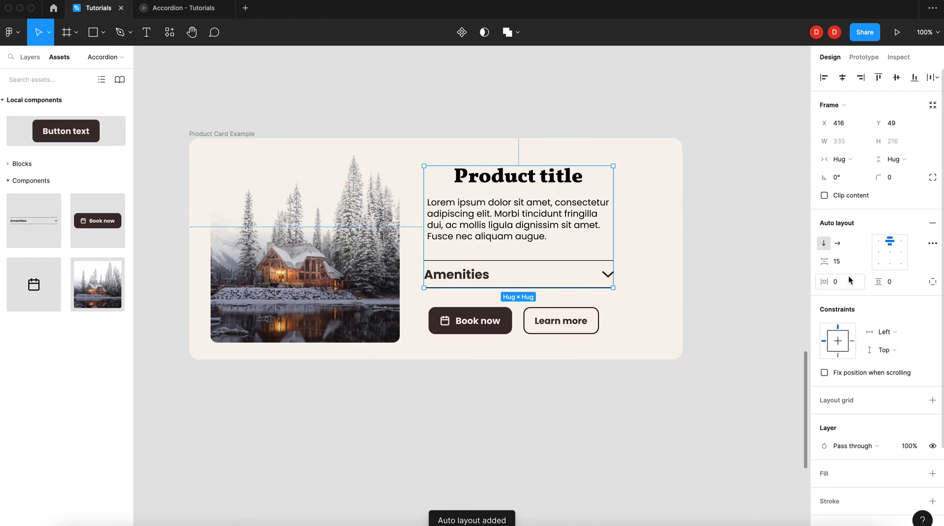
pyautogui.click(879, 242)
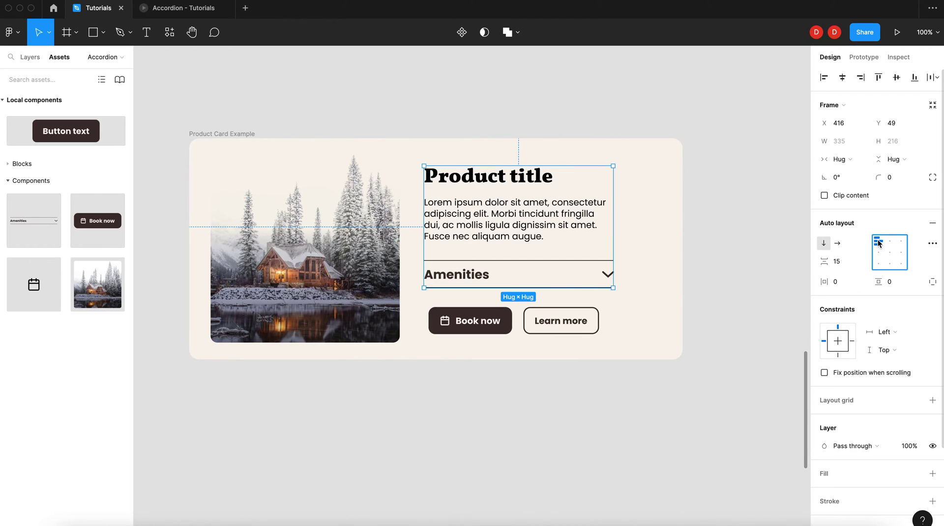
pyautogui.click(841, 262)
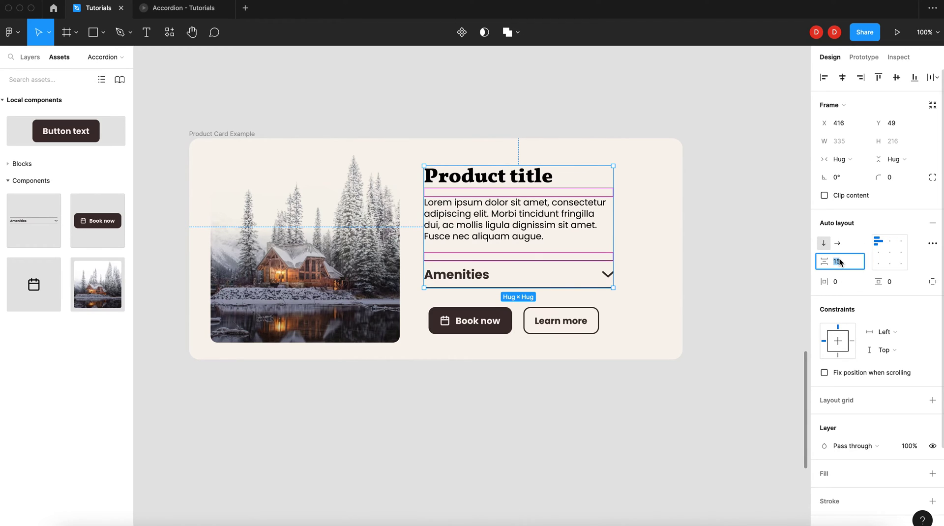
pyautogui.press('Return')
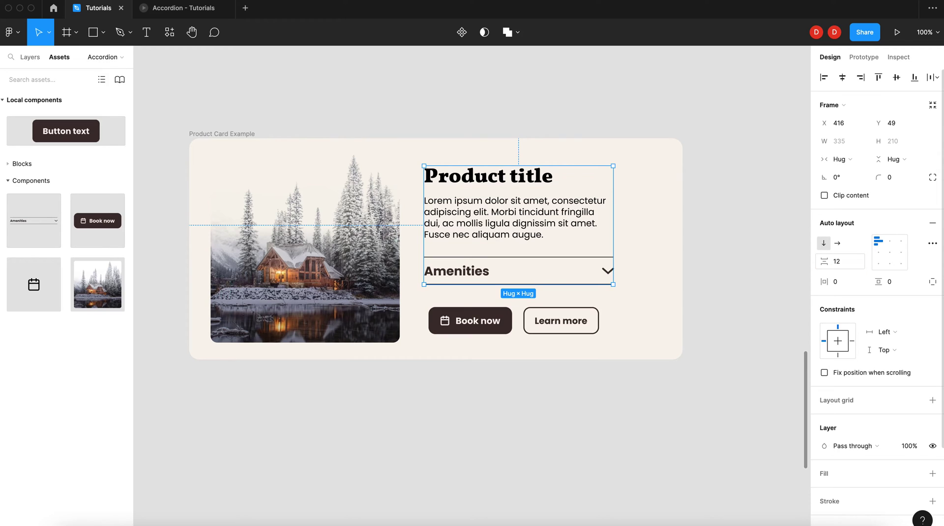
# Select the text column with the button row, then select just the Book now and Learn more row
pyautogui.click(512, 325)
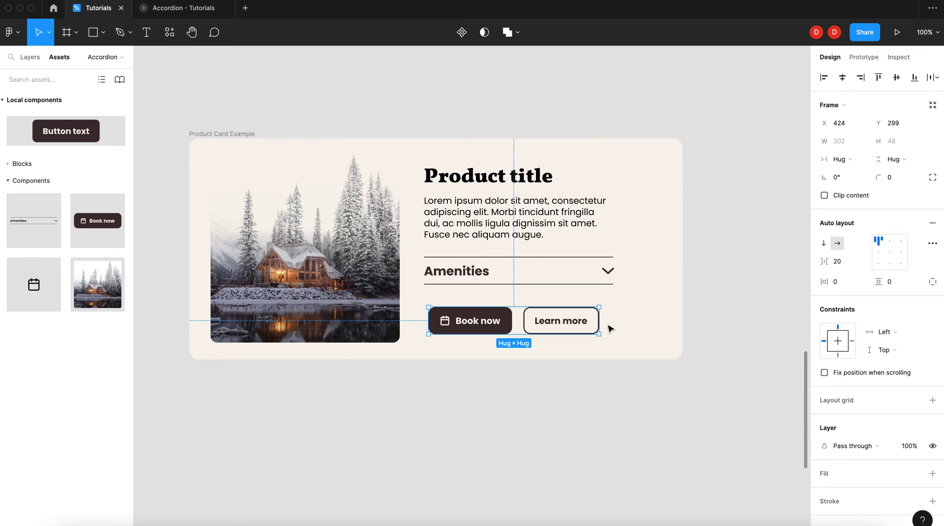
pyautogui.click(714, 196)
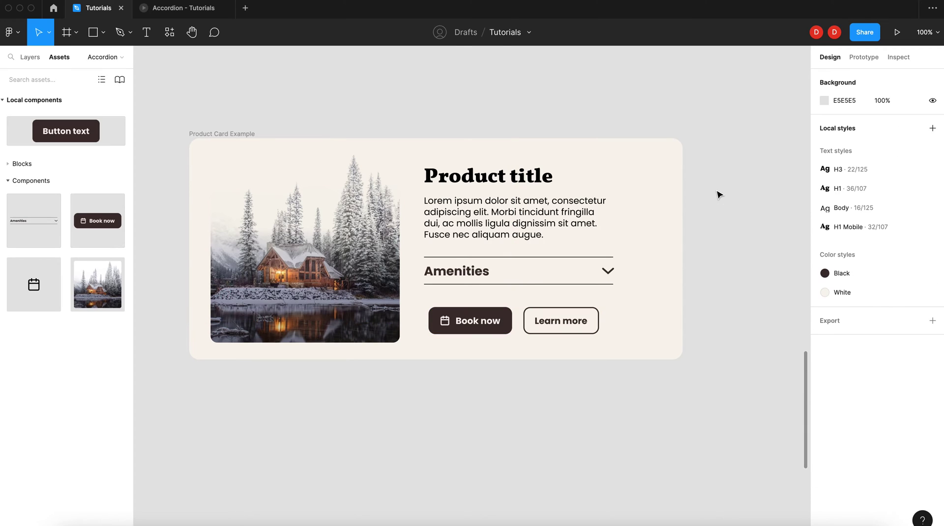
pyautogui.click(506, 201)
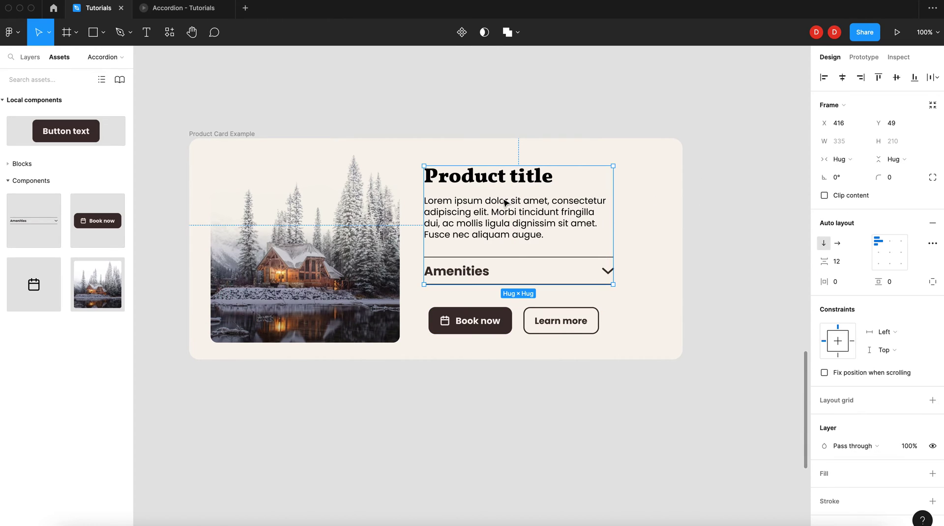
pyautogui.keyDown('shift'); pyautogui.click(559, 321); pyautogui.keyUp('shift')
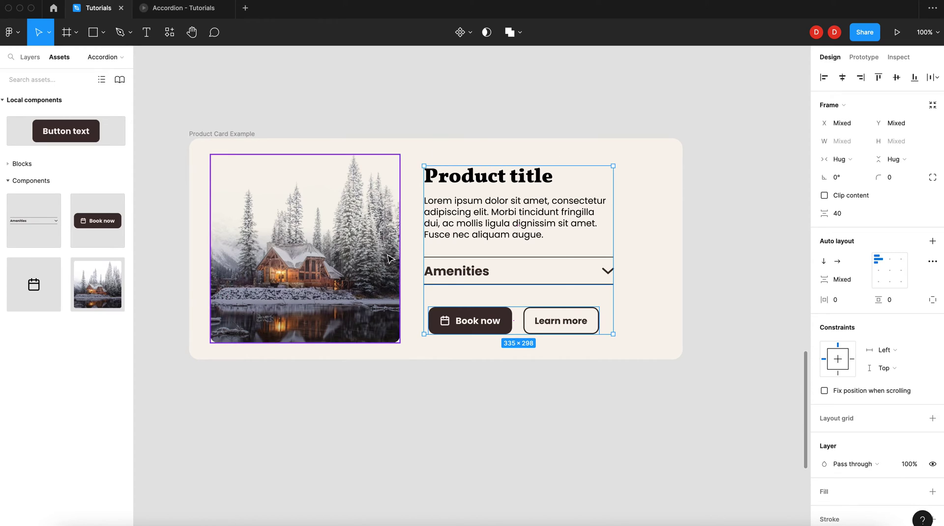
pyautogui.click(718, 270)
pyautogui.click(583, 324)
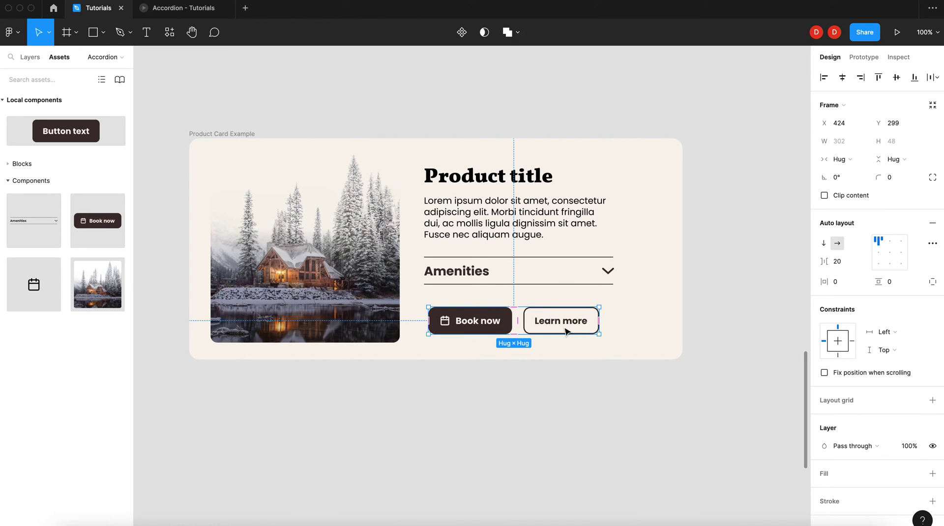
# In Layers, rename Frame 4 to 'Buttons' and Frame 5 to 'Top Content'
pyautogui.click(30, 57)
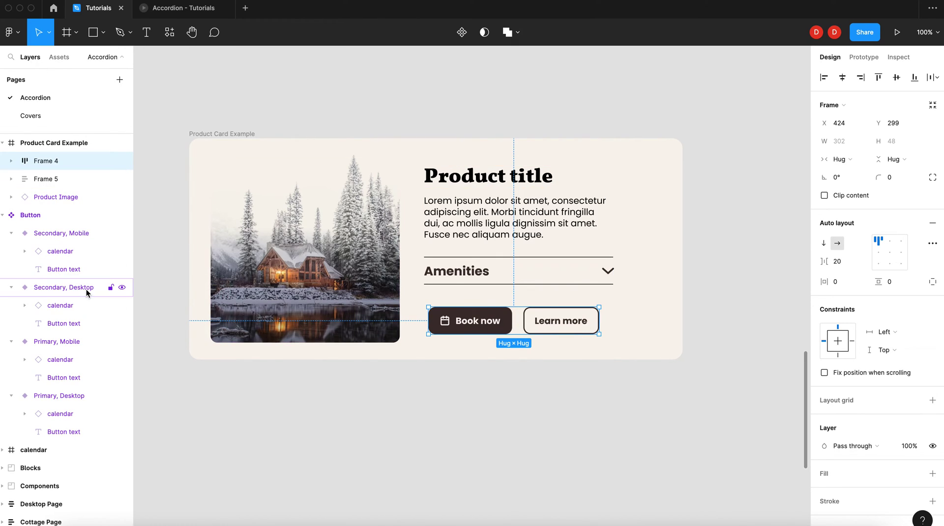
pyautogui.doubleClick(45, 160)
pyautogui.write('Bu')
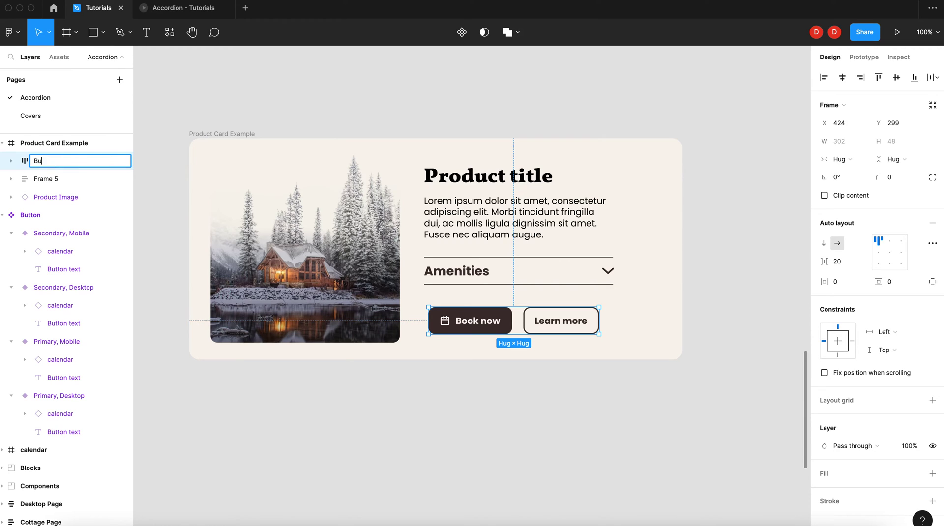
pyautogui.write('ttons')
pyautogui.press('Return')
pyautogui.doubleClick(43, 180)
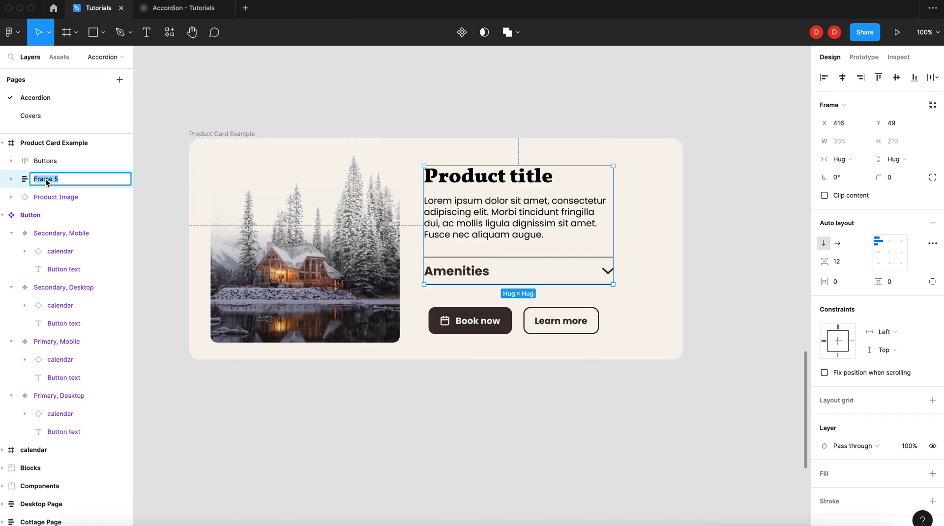
pyautogui.write('Top Content')
pyautogui.press('Return')
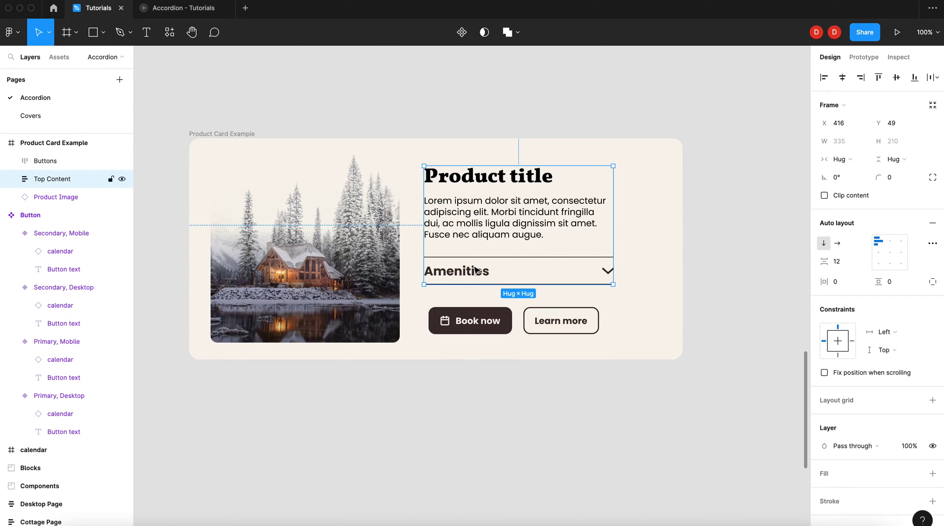
# Wrap Buttons and Top Content in a top-left aligned auto layout frame named 'Content'
pyautogui.keyDown('shift'); pyautogui.click(477, 314); pyautogui.keyUp('shift')
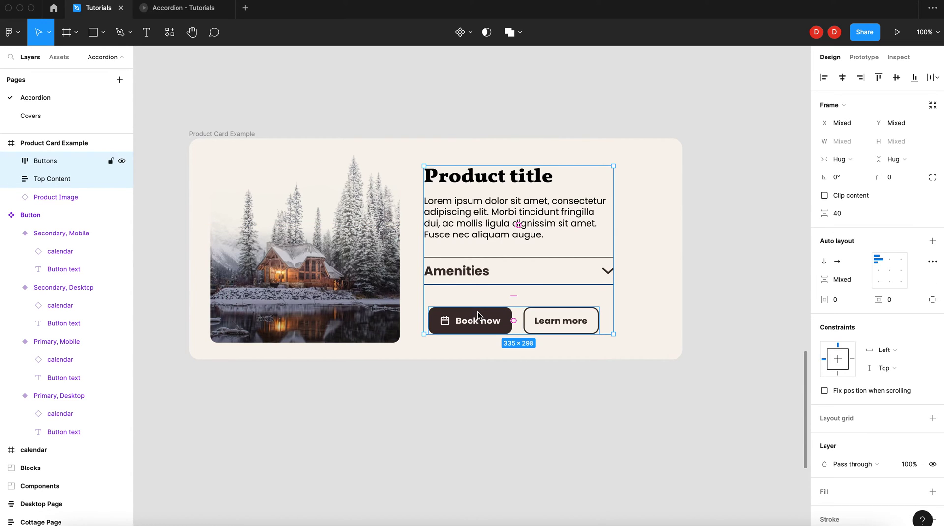
pyautogui.hotkey('shift', 'a')
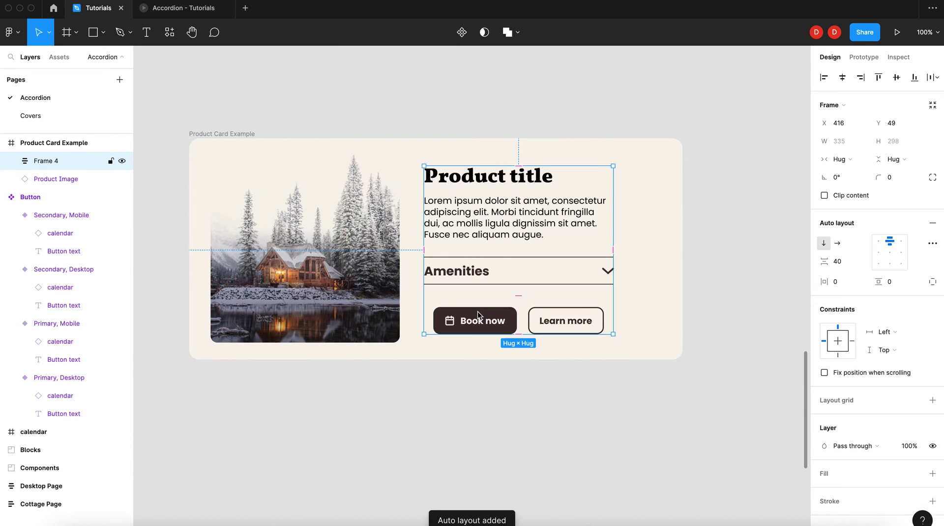
pyautogui.doubleClick(47, 162)
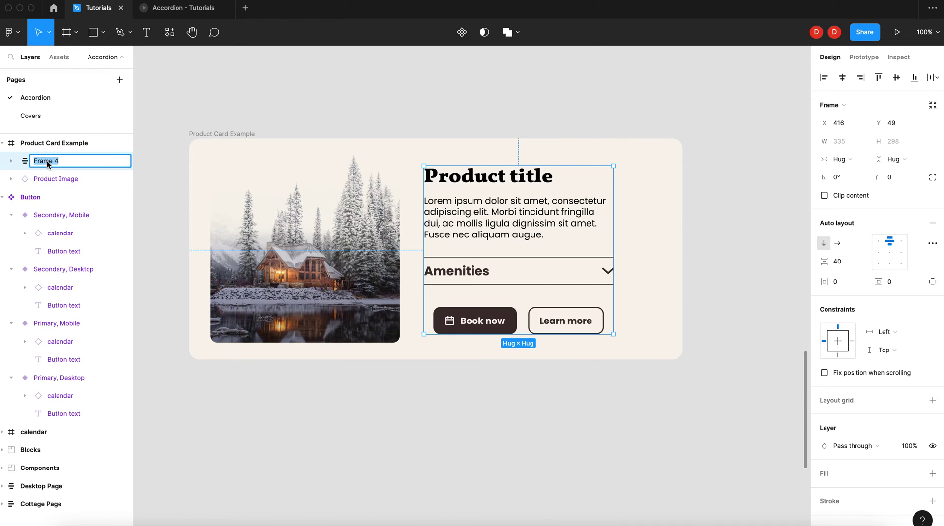
pyautogui.write('Content')
pyautogui.press('Return')
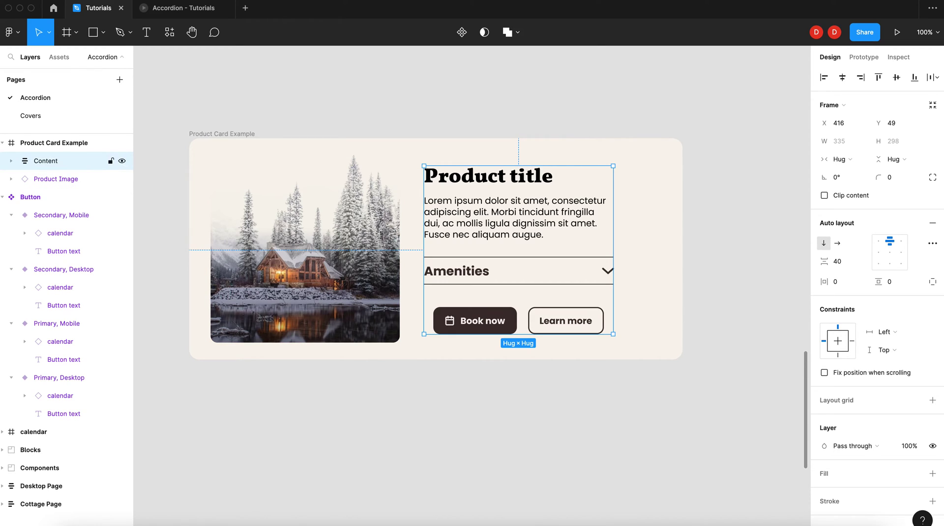
pyautogui.click(879, 240)
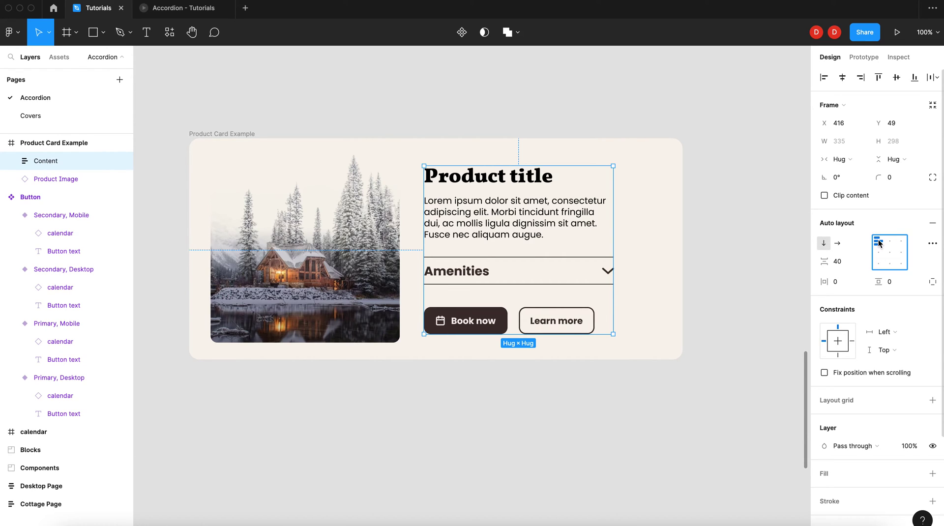
pyautogui.click(221, 135)
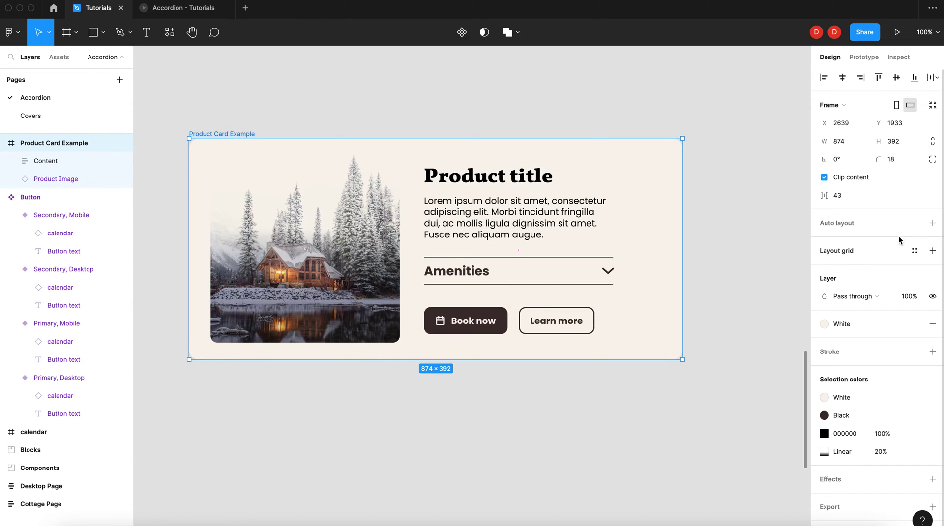
# Add top-left aligned auto layout to Product Card Example with a 50 gap and 30 padding
pyautogui.click(933, 224)
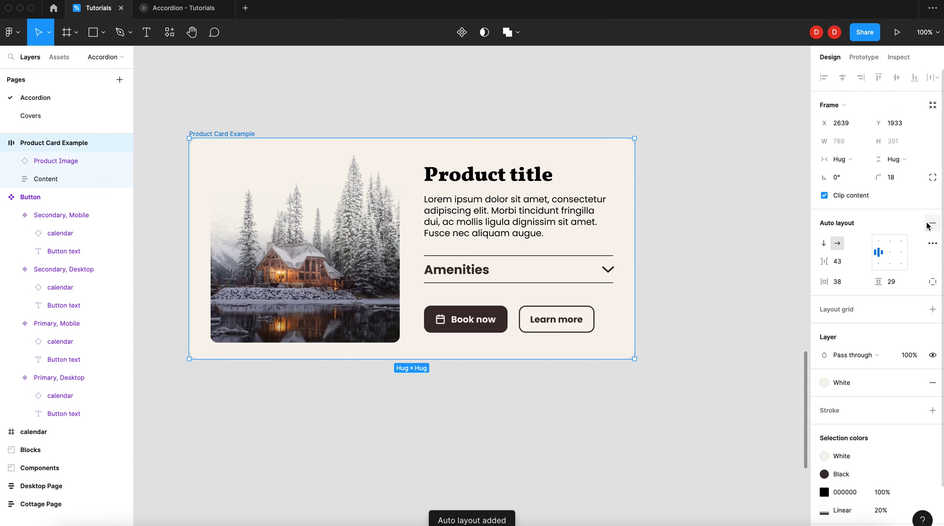
pyautogui.click(879, 242)
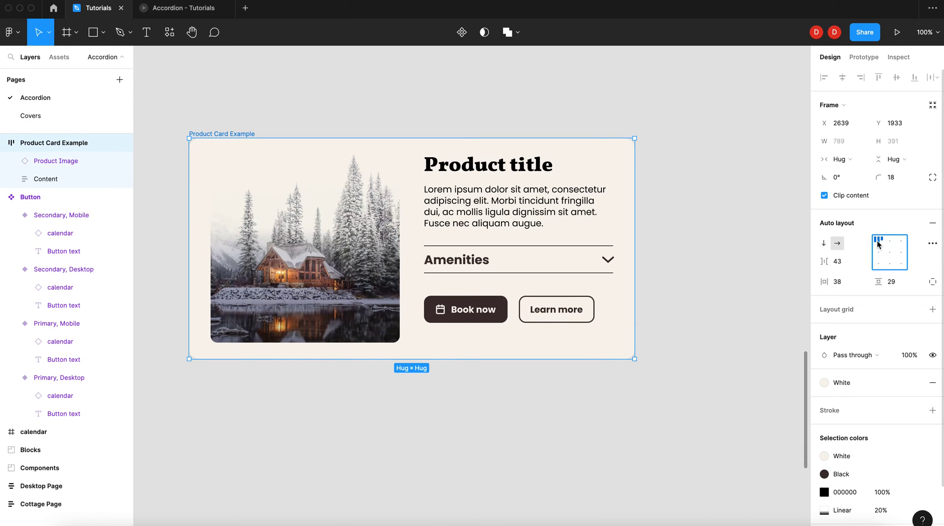
pyautogui.click(839, 262)
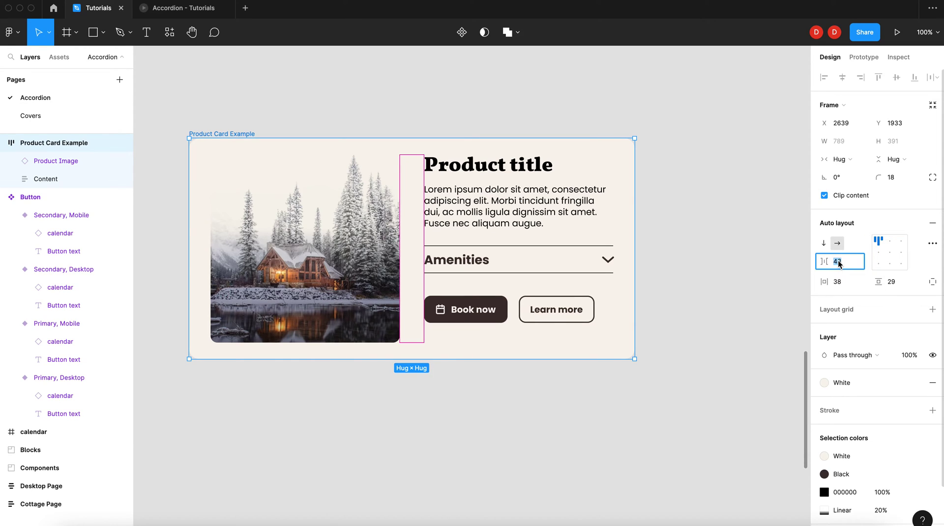
pyautogui.write('50')
pyautogui.press('Return')
pyautogui.click(850, 282)
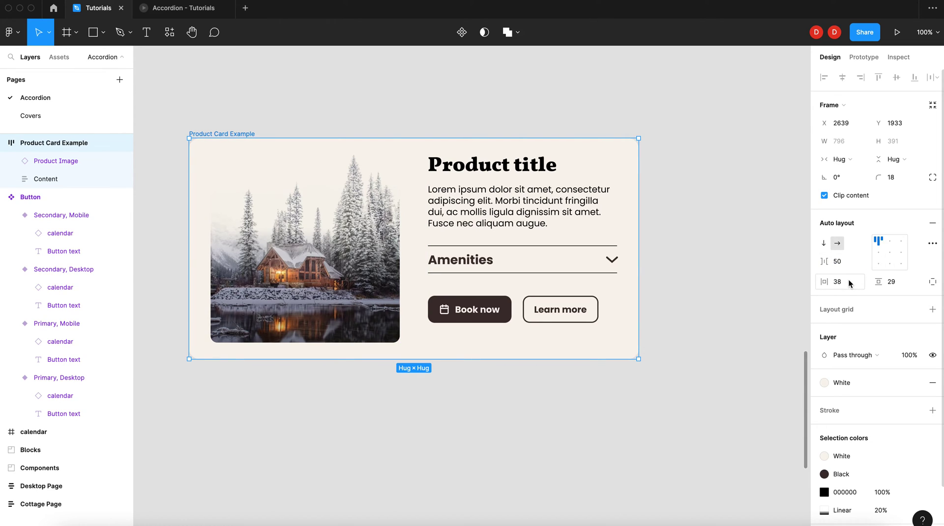
pyautogui.write('30')
pyautogui.press('Return')
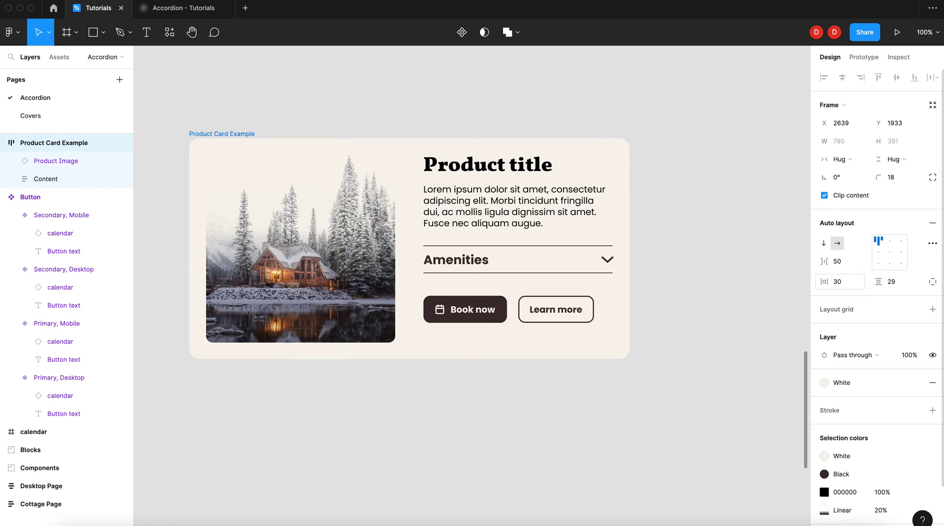
pyautogui.write('30')
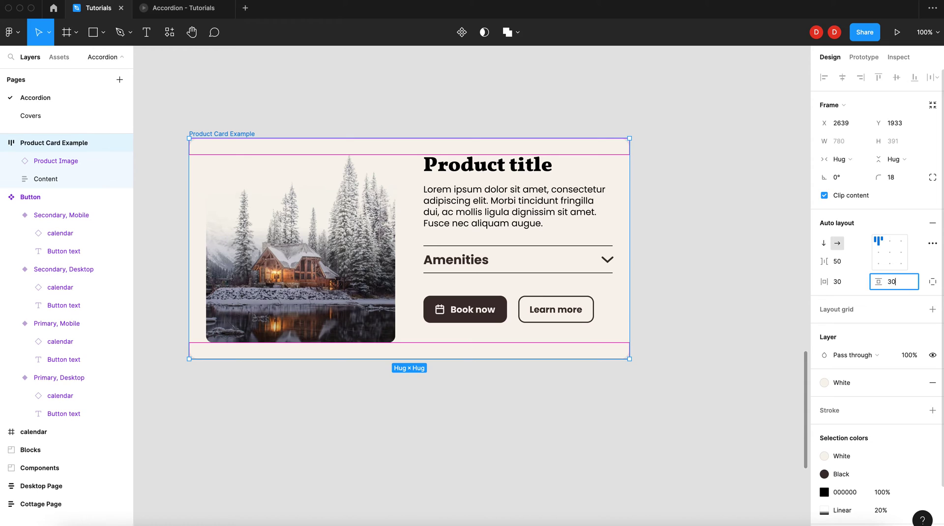
pyautogui.press('Return')
# Set the Content and Top Content frames to Fill container width
pyautogui.click(414, 103)
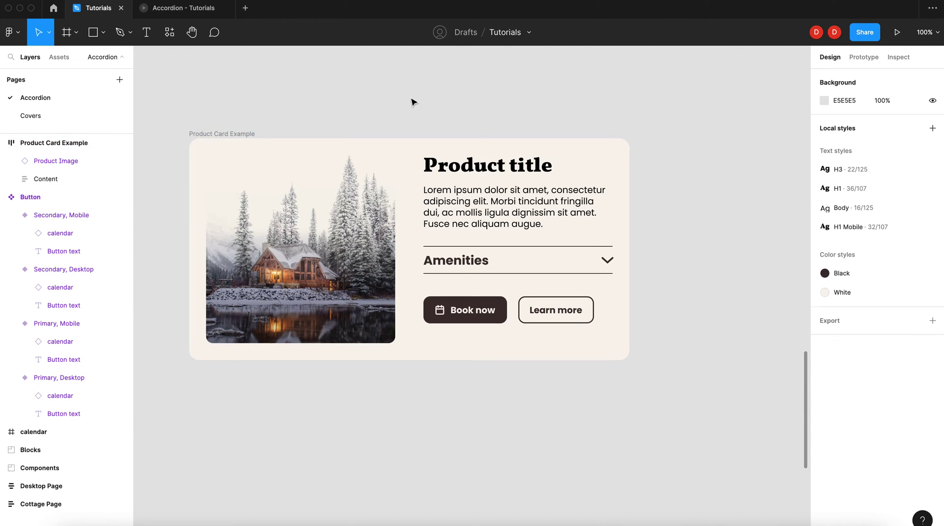
pyautogui.click(218, 133)
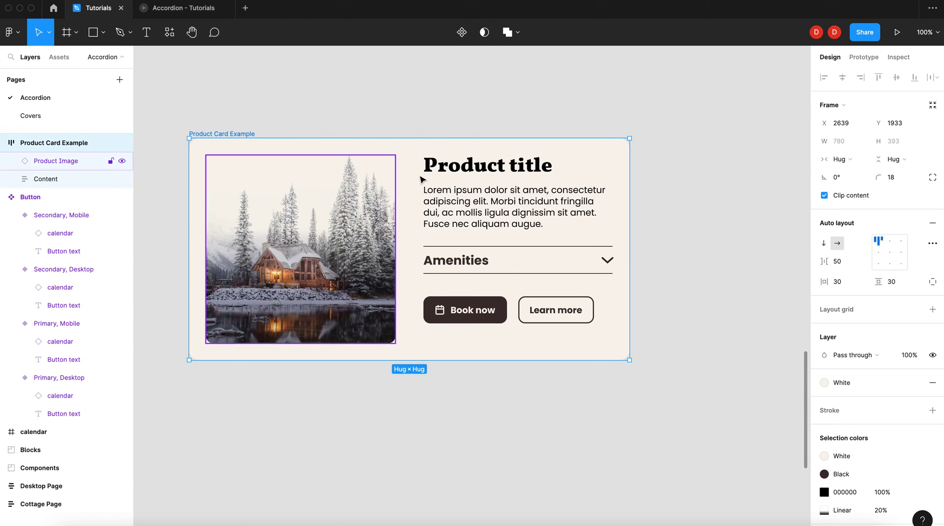
pyautogui.click(460, 190)
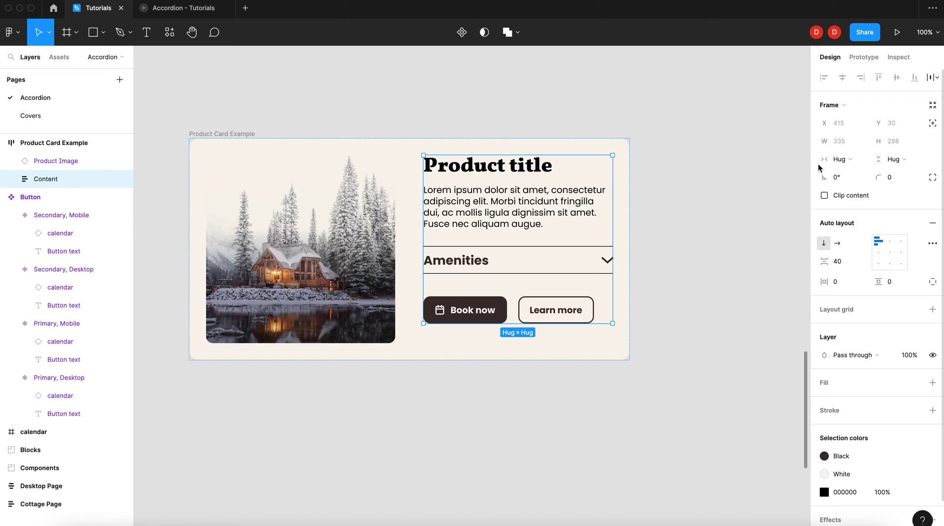
pyautogui.click(835, 164)
pyautogui.click(837, 172)
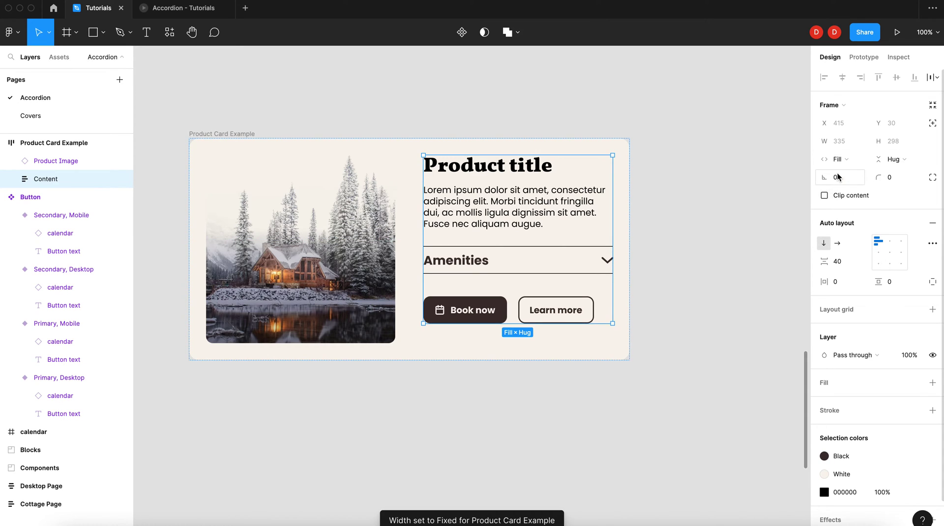
pyautogui.click(11, 180)
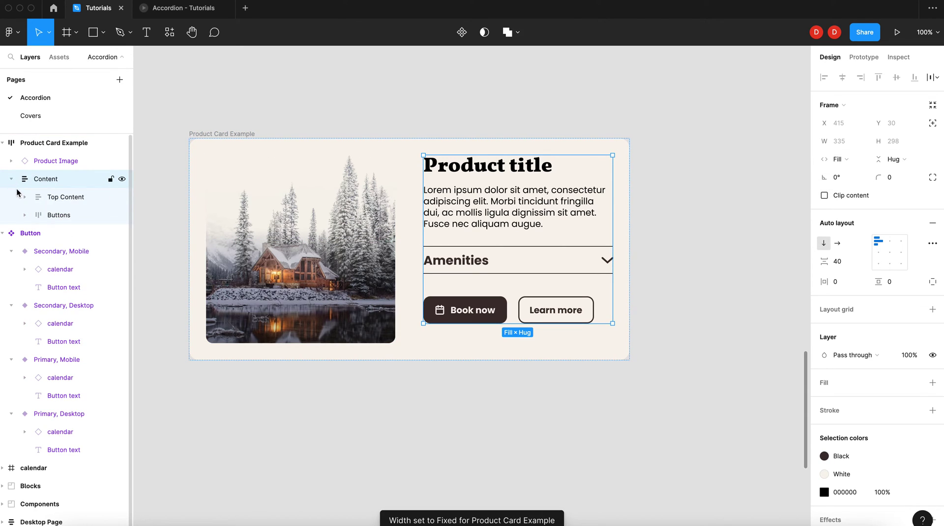
pyautogui.click(58, 197)
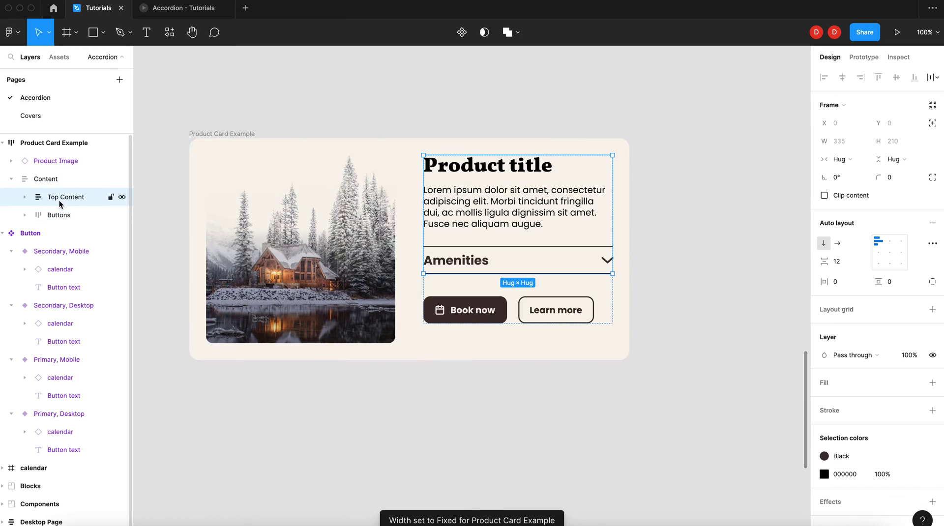
pyautogui.click(832, 164)
pyautogui.click(835, 172)
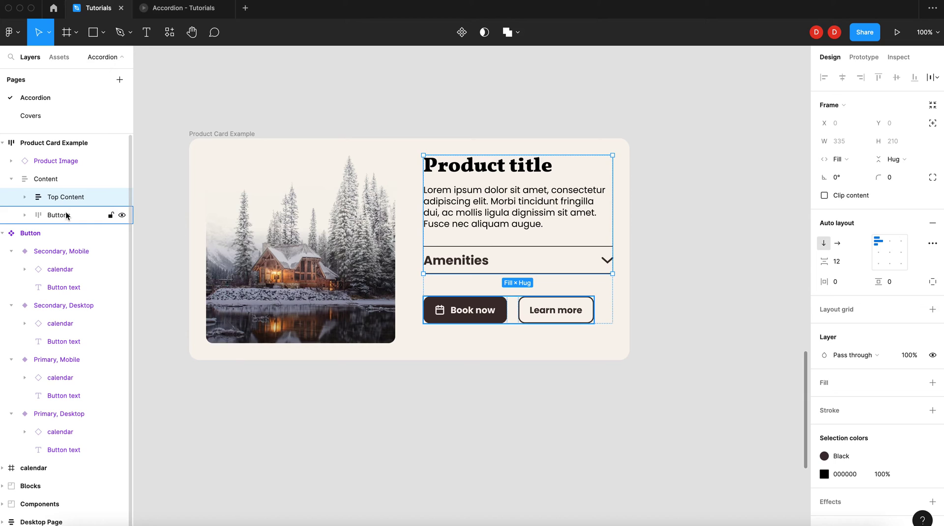
# Make the Product title, Lorem ipsum body text and Accordion fill the column width
pyautogui.click(24, 197)
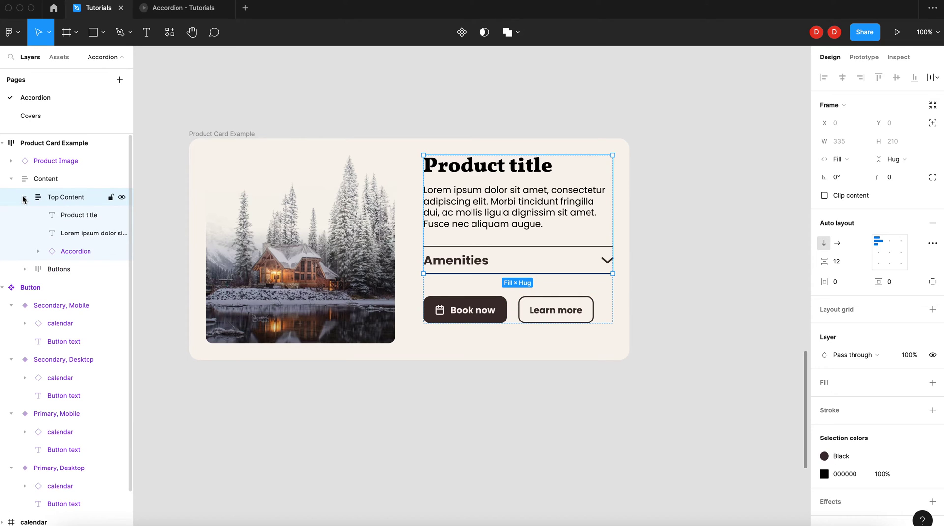
pyautogui.click(68, 217)
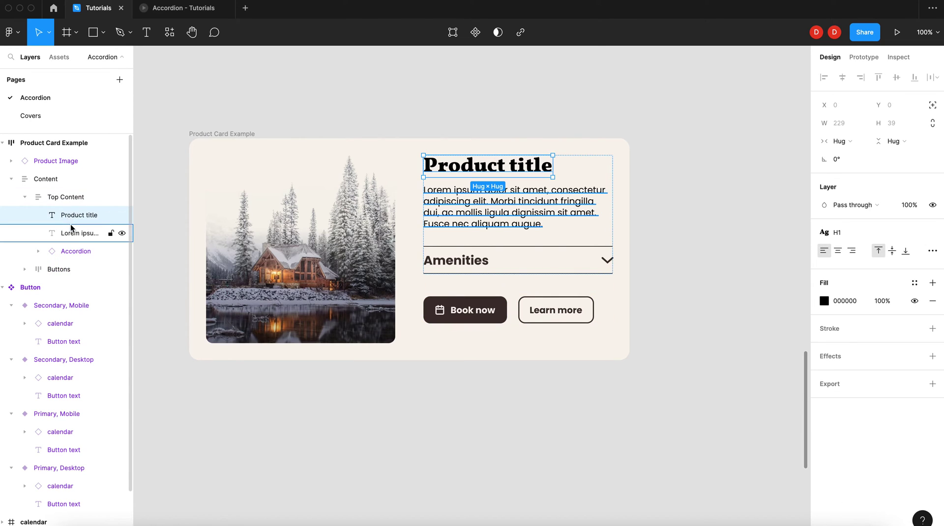
pyautogui.keyDown('shift'); pyautogui.click(72, 232); pyautogui.keyUp('shift')
pyautogui.click(72, 250)
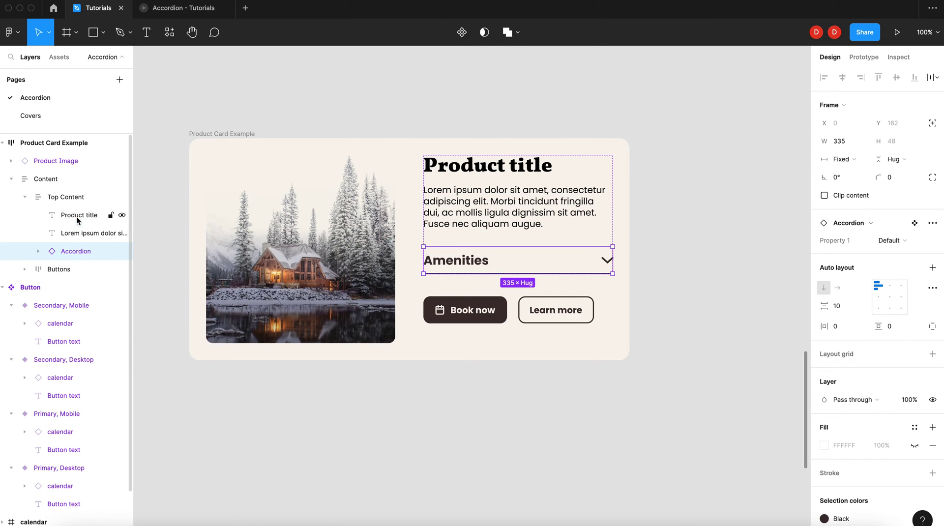
pyautogui.keyDown('shift'); pyautogui.click(76, 229); pyautogui.keyUp('shift')
pyautogui.keyDown('shift'); pyautogui.click(76, 214); pyautogui.keyUp('shift')
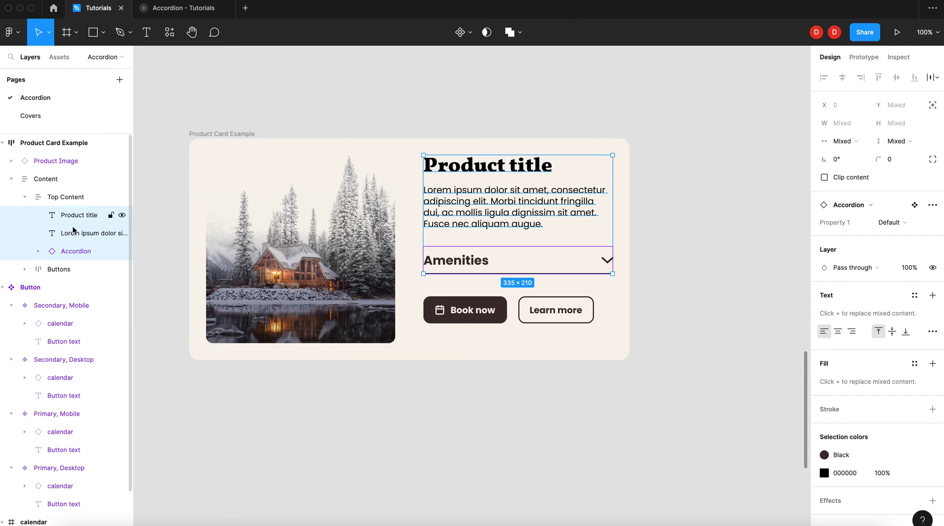
pyautogui.click(845, 141)
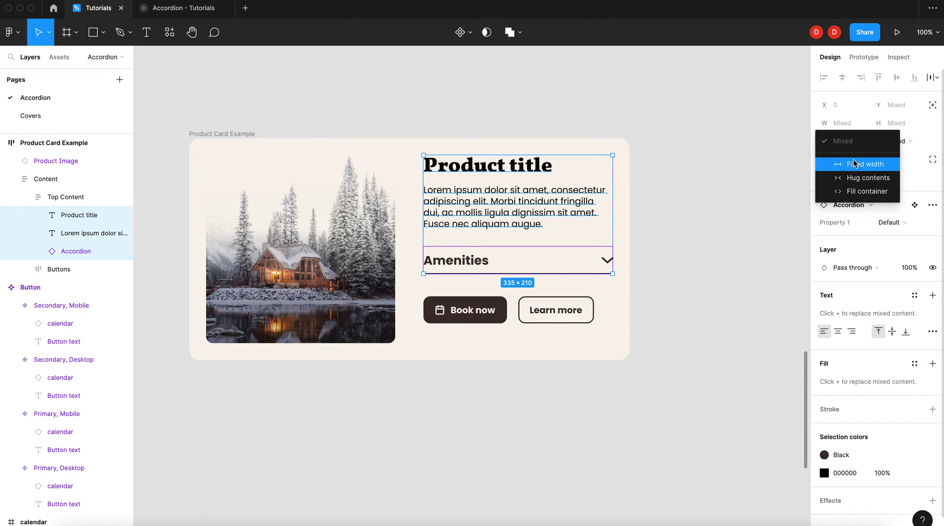
pyautogui.click(859, 191)
pyautogui.click(670, 142)
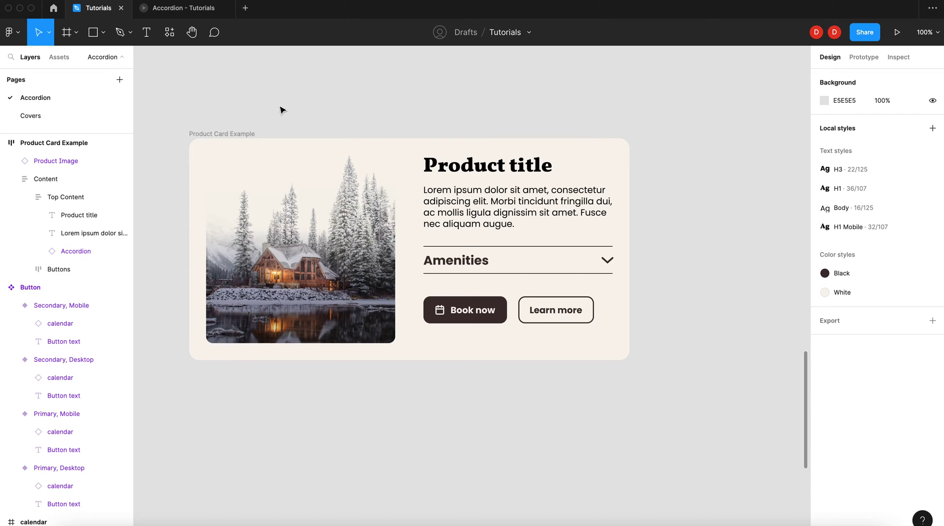
# Resize the card to 770 wide and make Content fill the card's full height
pyautogui.click(229, 133)
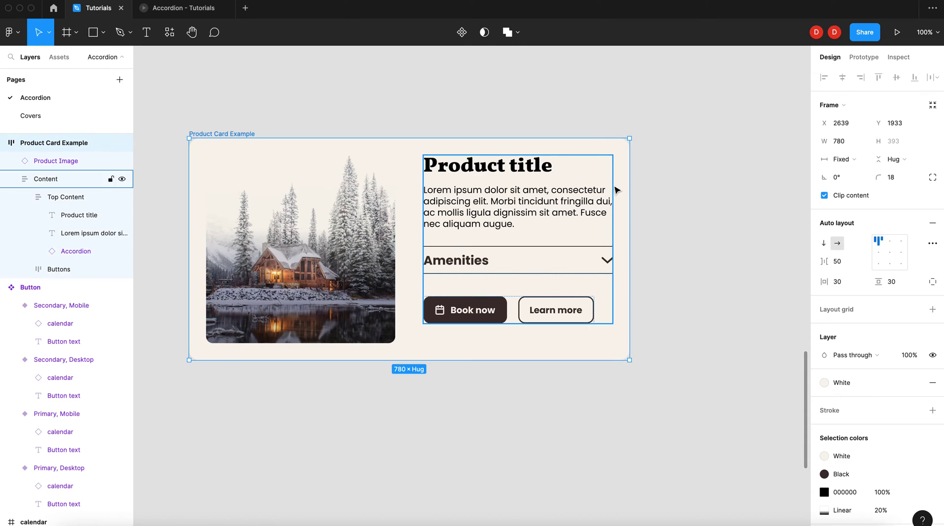
pyautogui.moveTo(631, 184)
pyautogui.mouseDown()
pyautogui.moveTo(768, 175)
pyautogui.moveTo(624, 176)
pyautogui.mouseUp()
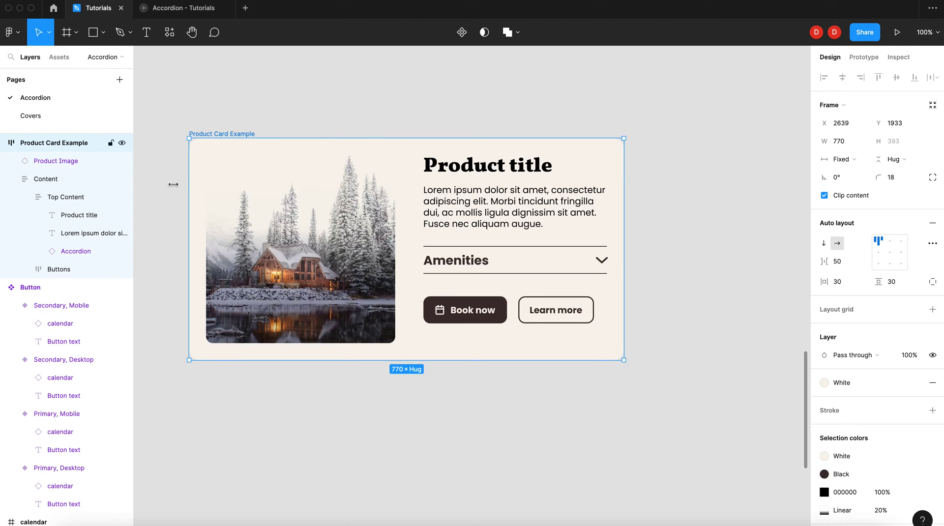
pyautogui.click(561, 228)
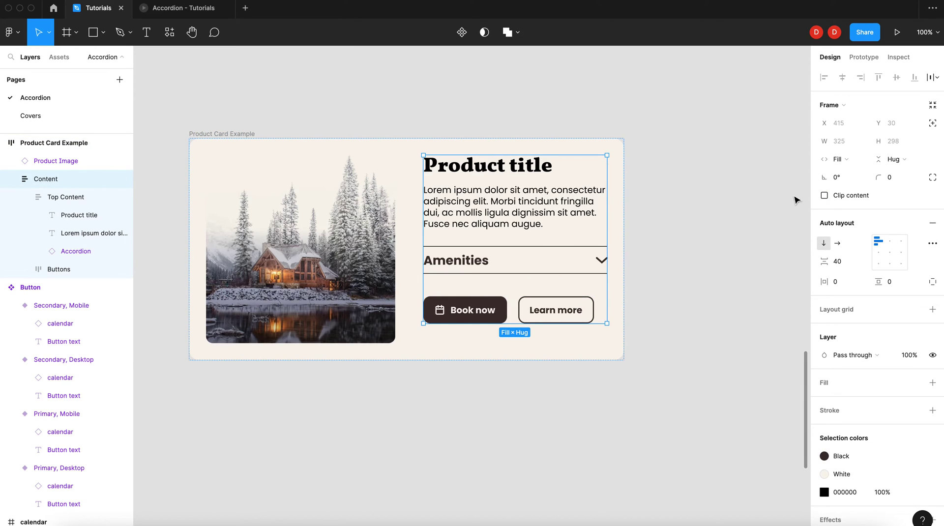
pyautogui.click(892, 163)
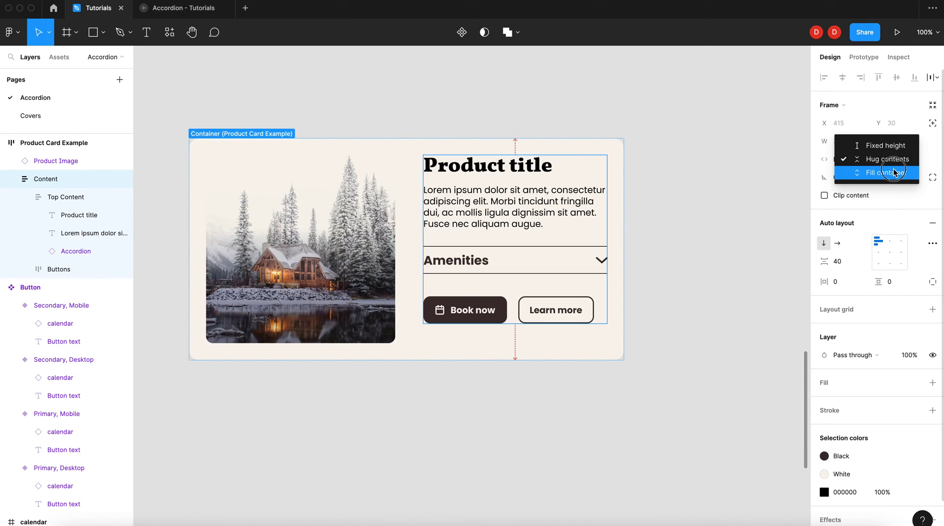
pyautogui.click(893, 170)
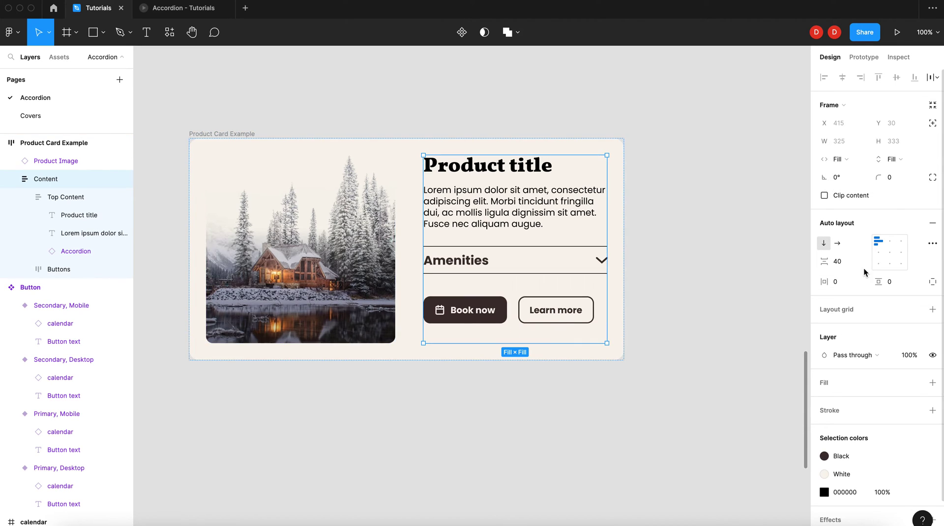
# Set Content's advanced auto-layout spacing mode to Space between
pyautogui.click(932, 243)
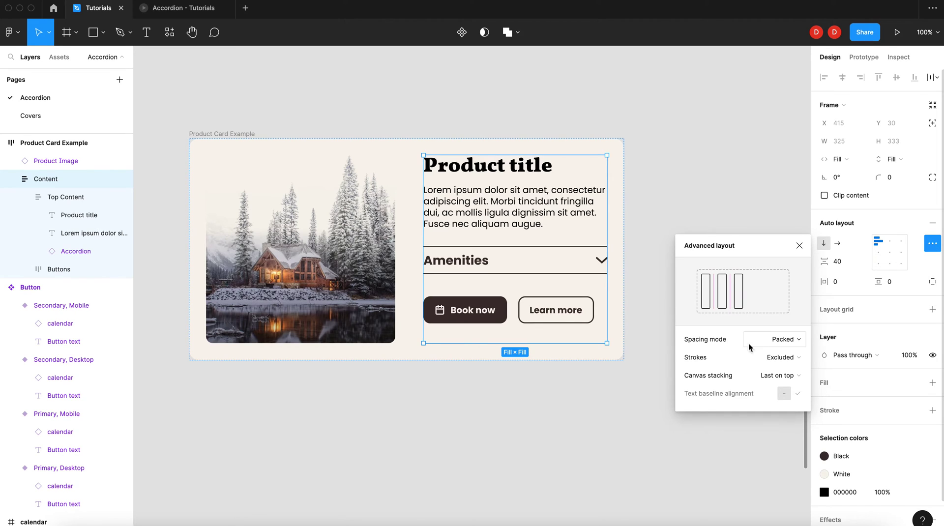
pyautogui.click(793, 340)
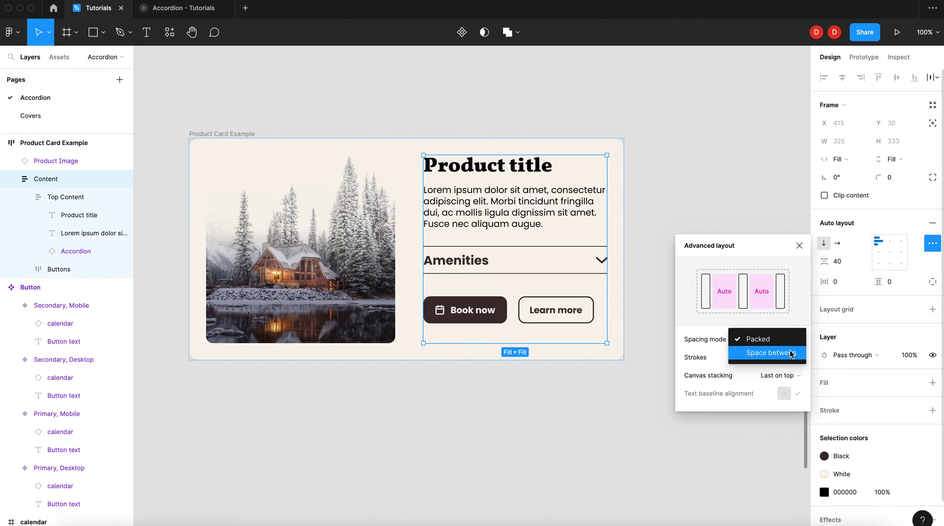
pyautogui.click(792, 354)
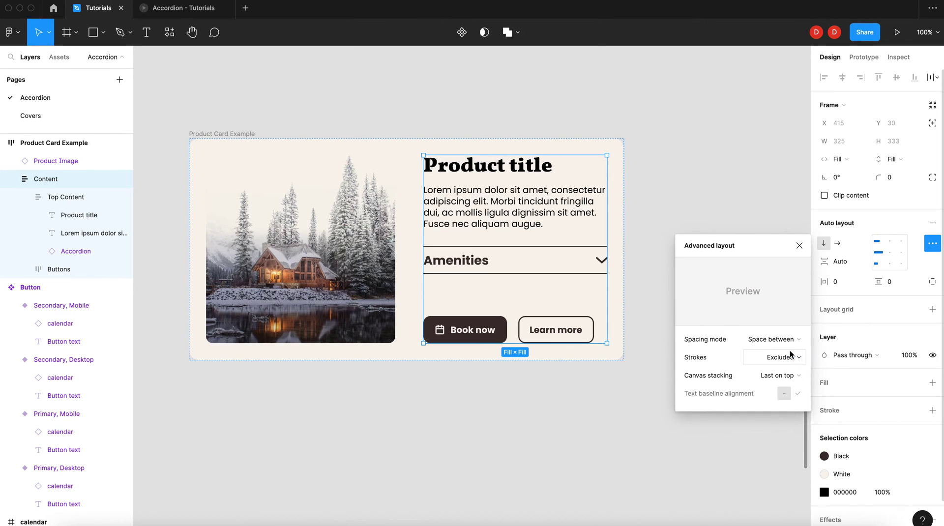
pyautogui.click(800, 246)
pyautogui.click(684, 204)
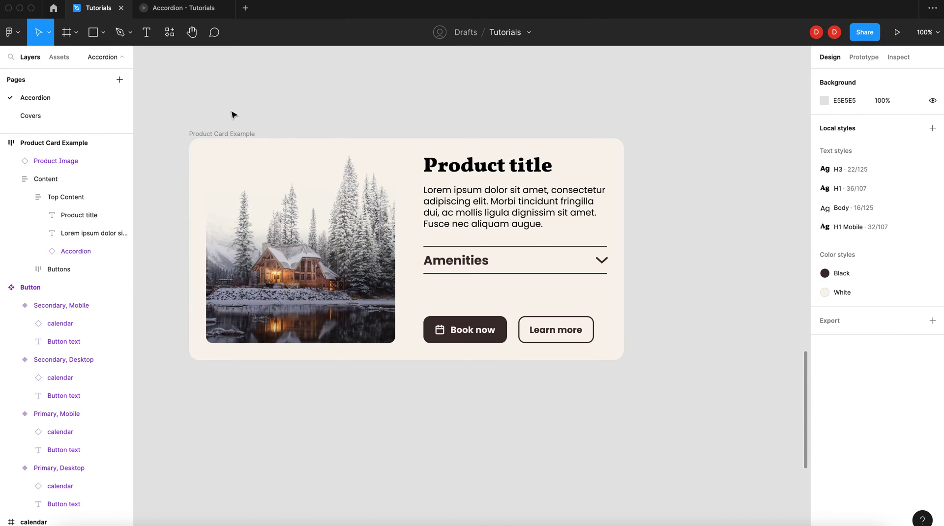
# Change the gap between the image and content column from 50 to 30
pyautogui.click(230, 133)
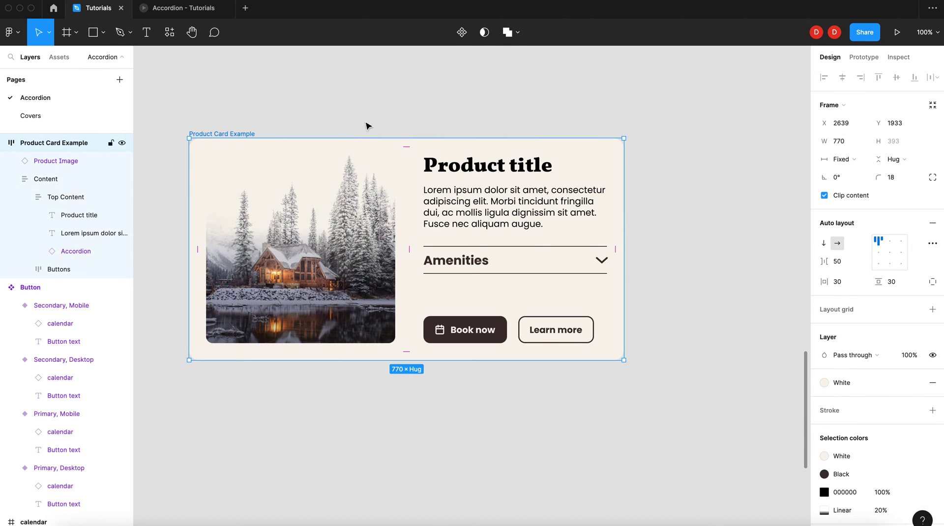
pyautogui.click(838, 262)
pyautogui.write('20')
pyautogui.press('Return')
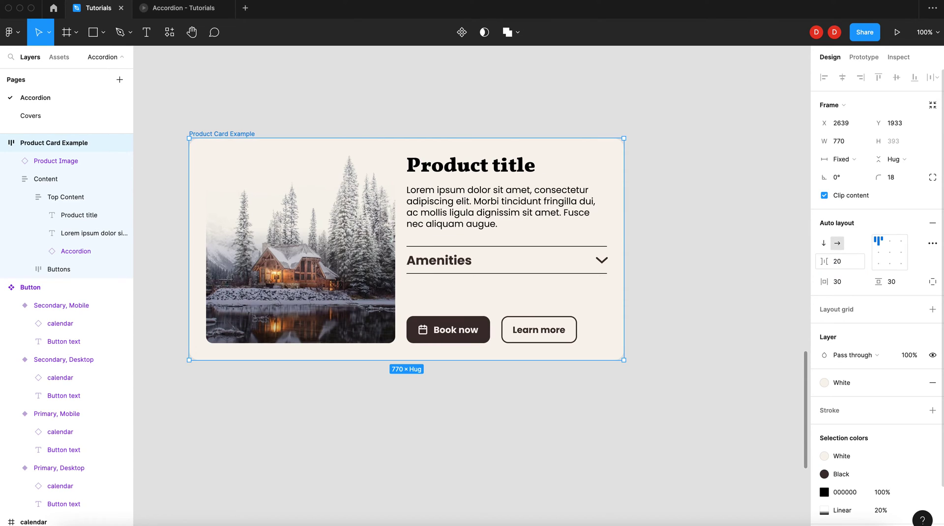
pyautogui.click(839, 263)
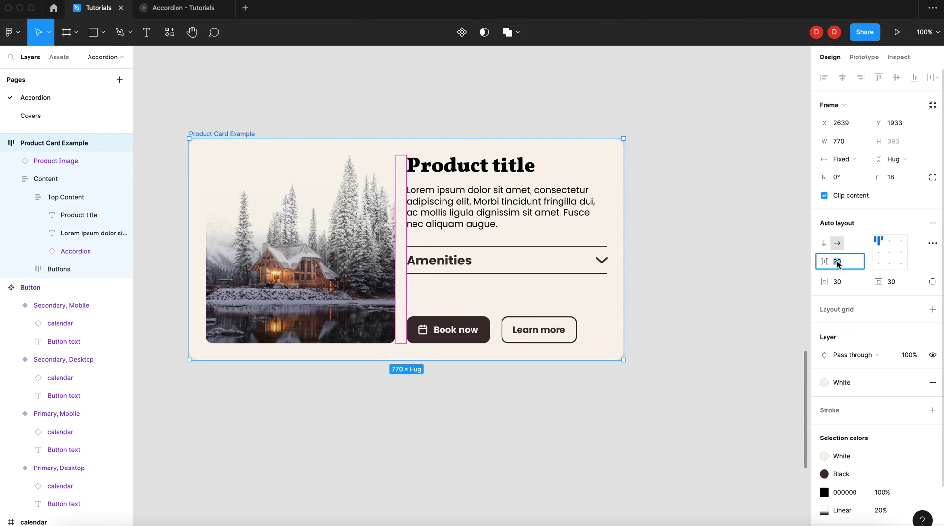
pyautogui.write('30')
pyautogui.press('Return')
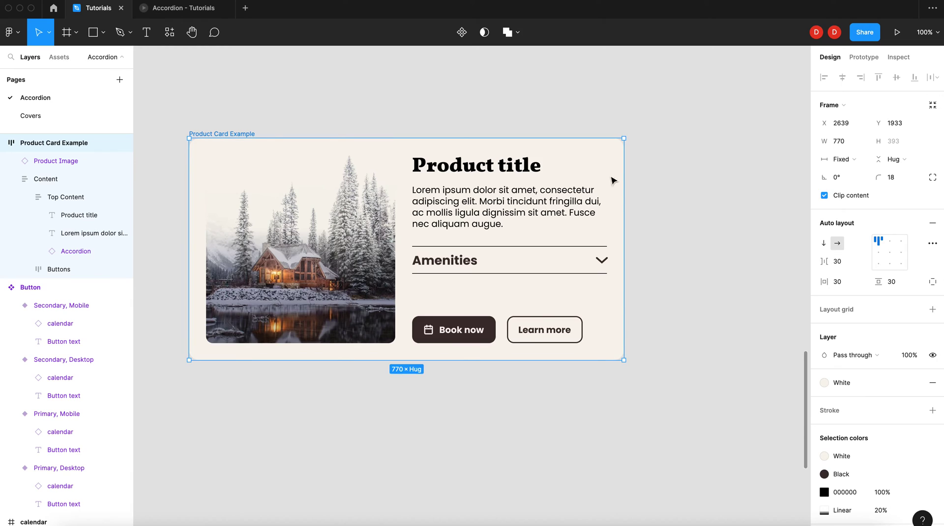
pyautogui.click(306, 122)
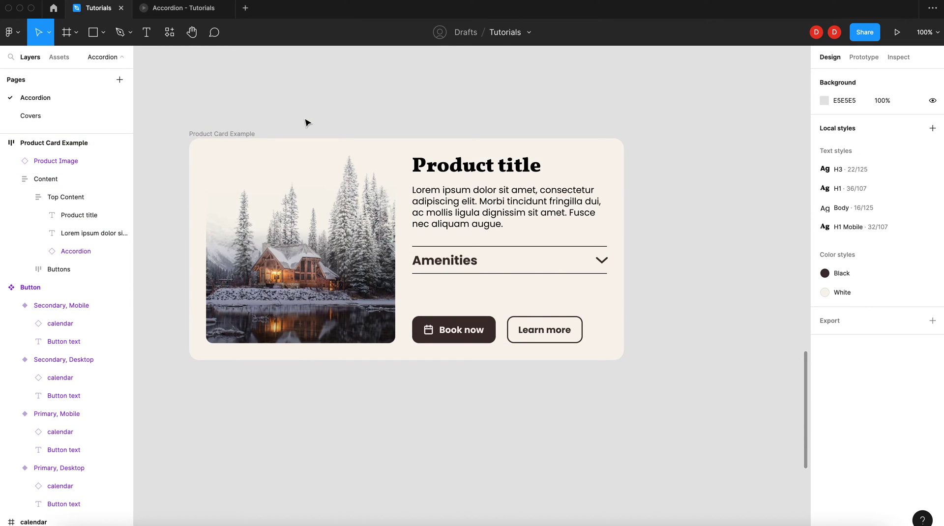
# Test widening the card, then undo it back to 770 wide
pyautogui.click(209, 132)
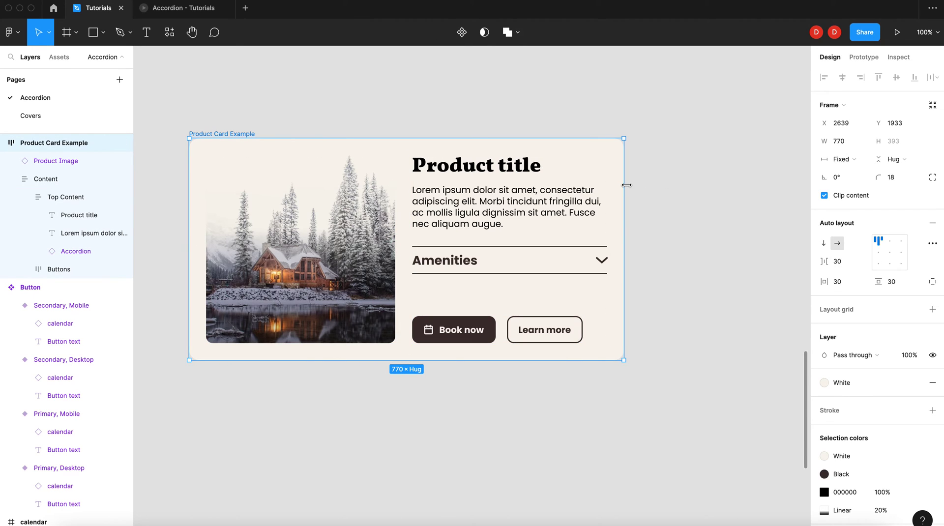
pyautogui.moveTo(624, 184); pyautogui.dragTo(659, 186)
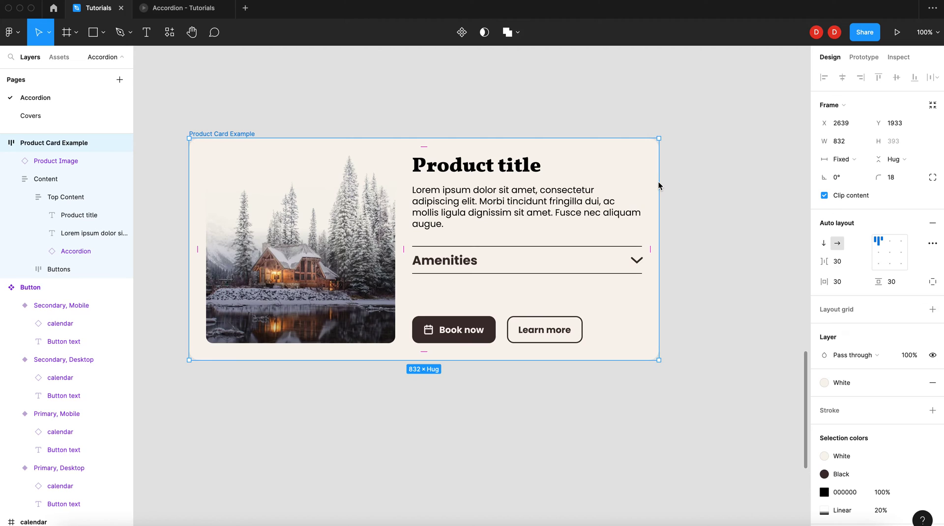
pyautogui.hotkey('ctrl', 'z')
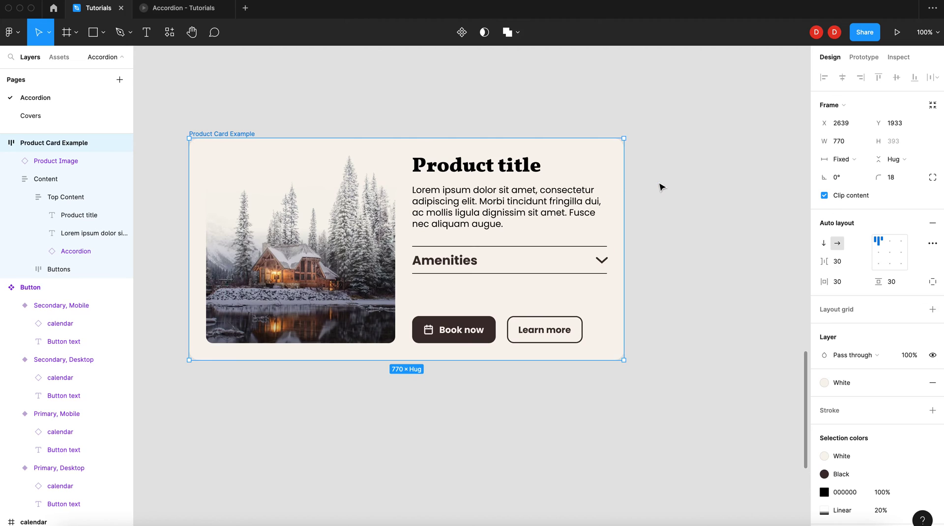
# Inspect the Content, Buttons and Product title layers, then reselect the card frame
pyautogui.click(545, 333)
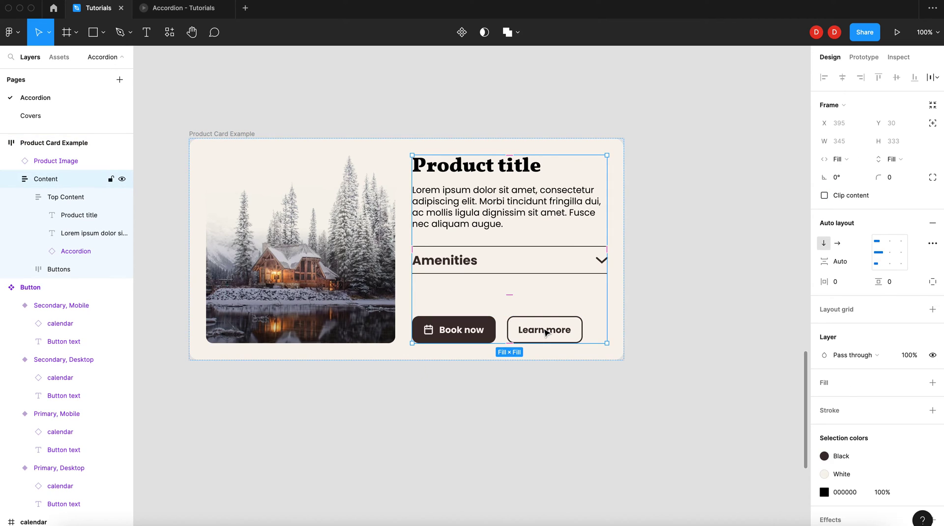
pyautogui.click(545, 333)
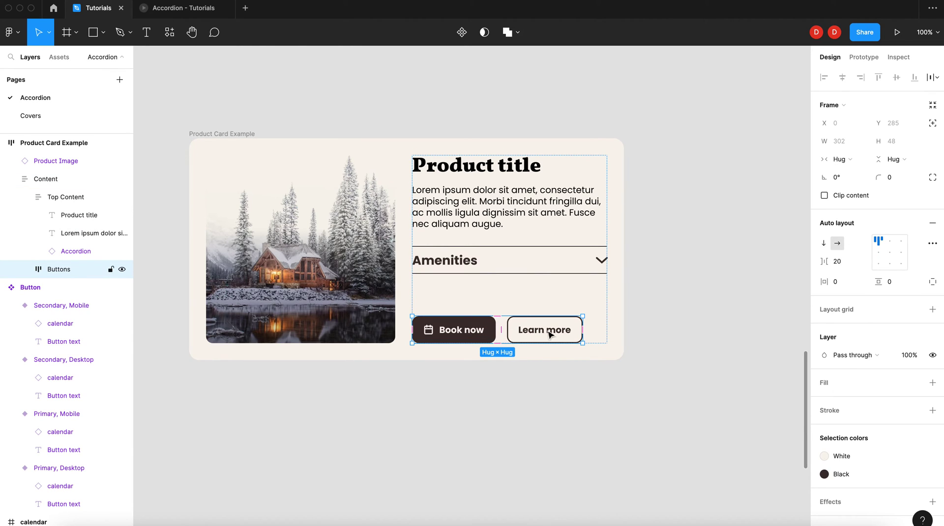
pyautogui.click(674, 291)
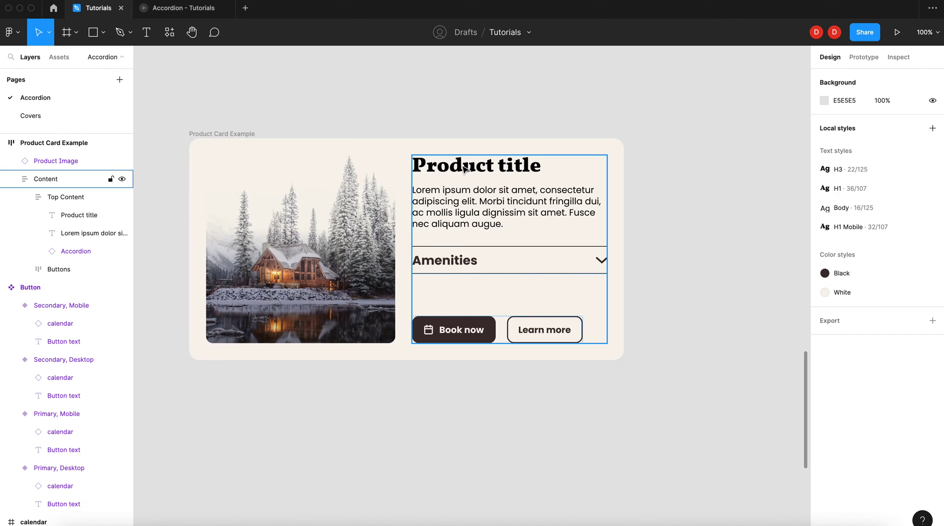
pyautogui.doubleClick(465, 169)
pyautogui.click(464, 169)
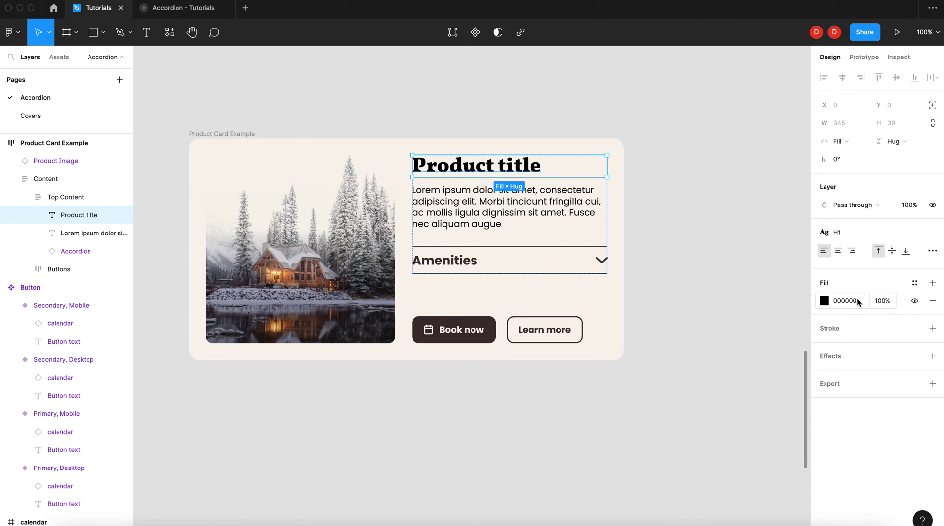
pyautogui.doubleClick(534, 166)
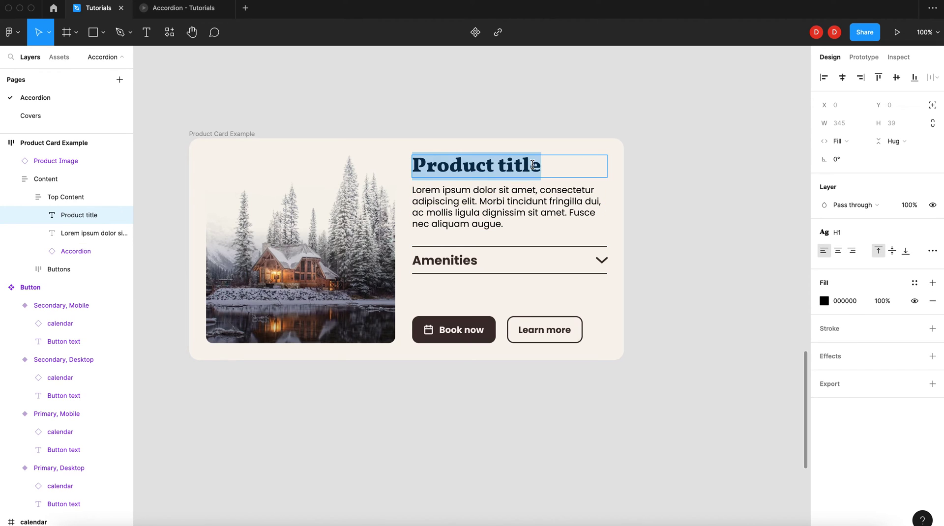
pyautogui.press('Escape')
pyautogui.click(233, 135)
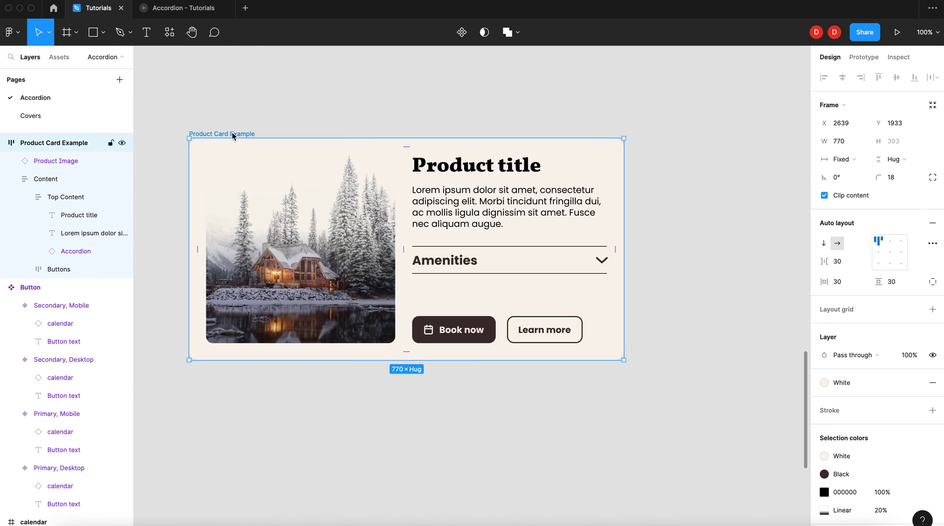
# Turn the card into a component and link its heading to a Title text property
pyautogui.rightClick(233, 134)
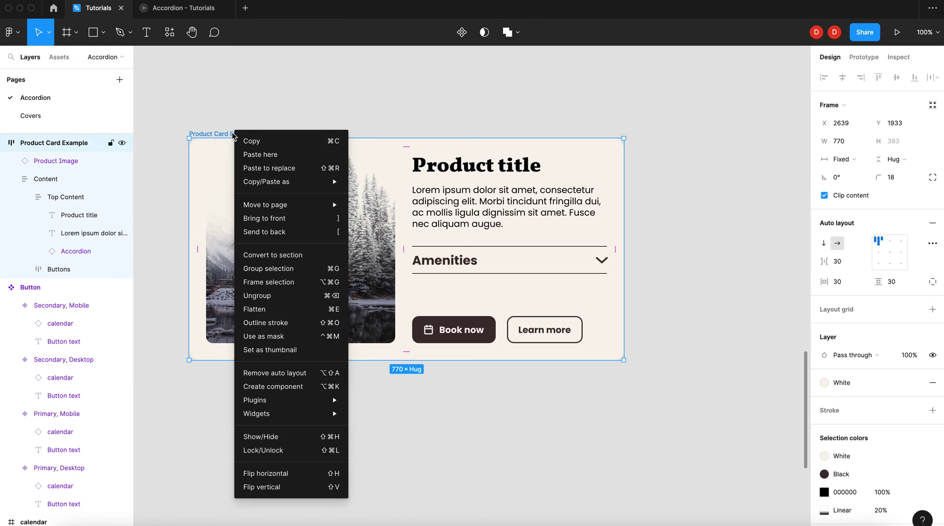
pyautogui.click(302, 387)
pyautogui.click(487, 158)
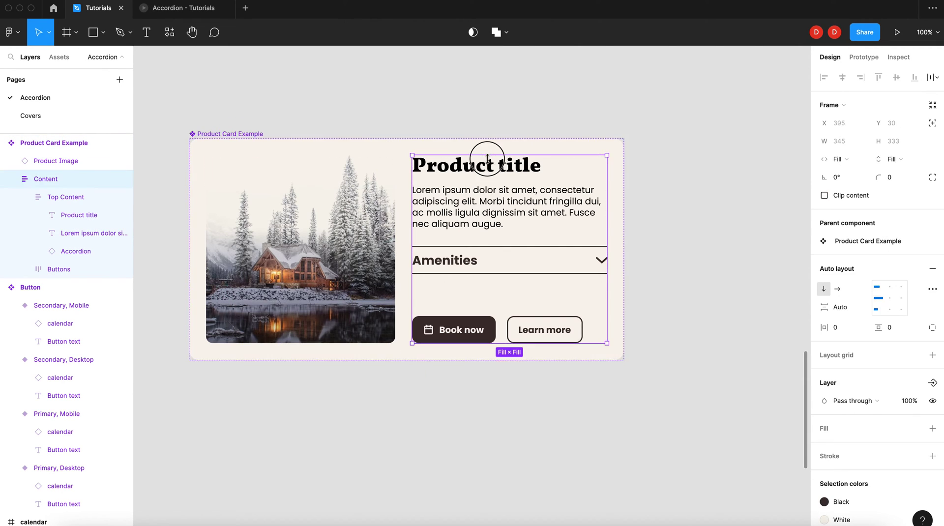
pyautogui.click(488, 159)
pyautogui.click(515, 167)
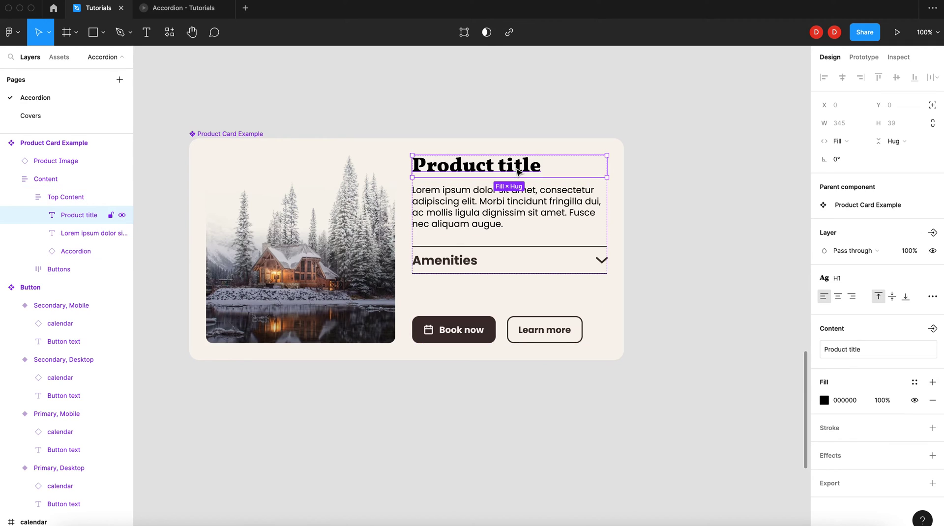
pyautogui.click(933, 328)
pyautogui.write('Title')
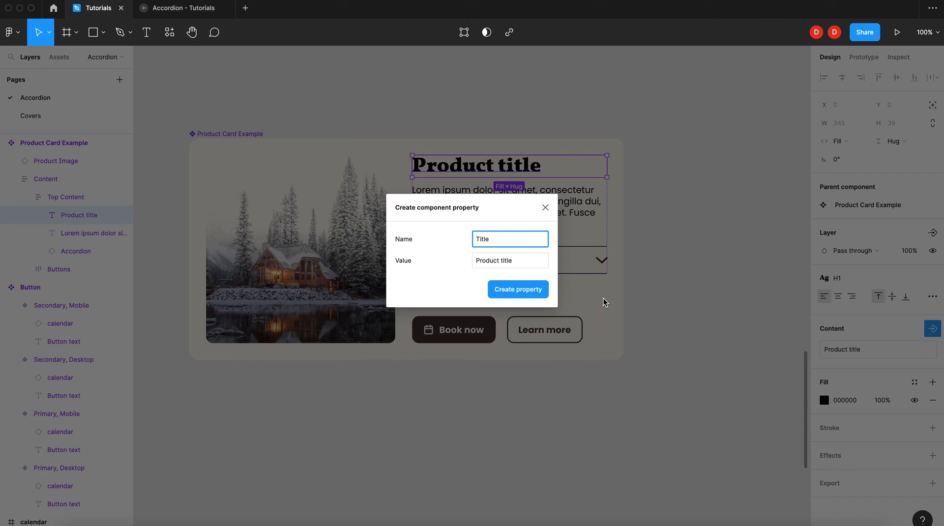
pyautogui.click(519, 289)
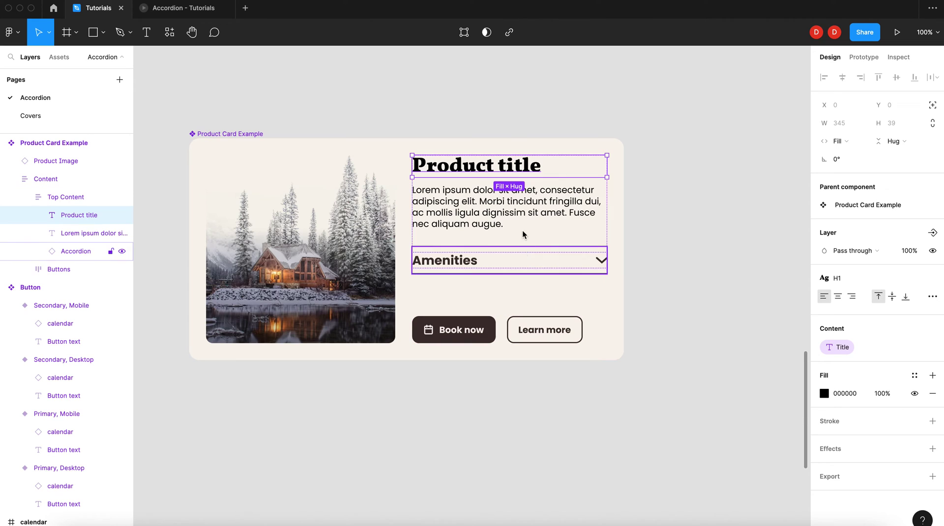
# Link the Lorem ipsum body text to a new Description text property
pyautogui.click(530, 214)
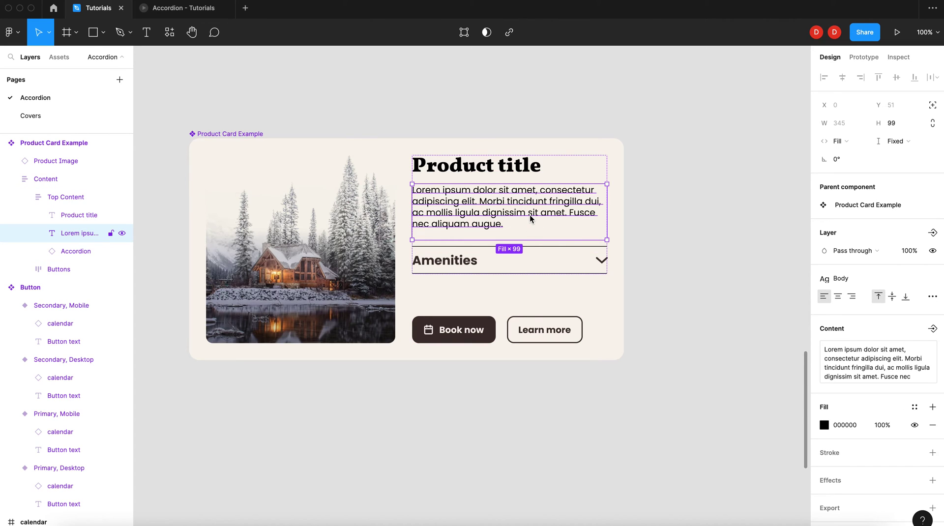
pyautogui.click(933, 330)
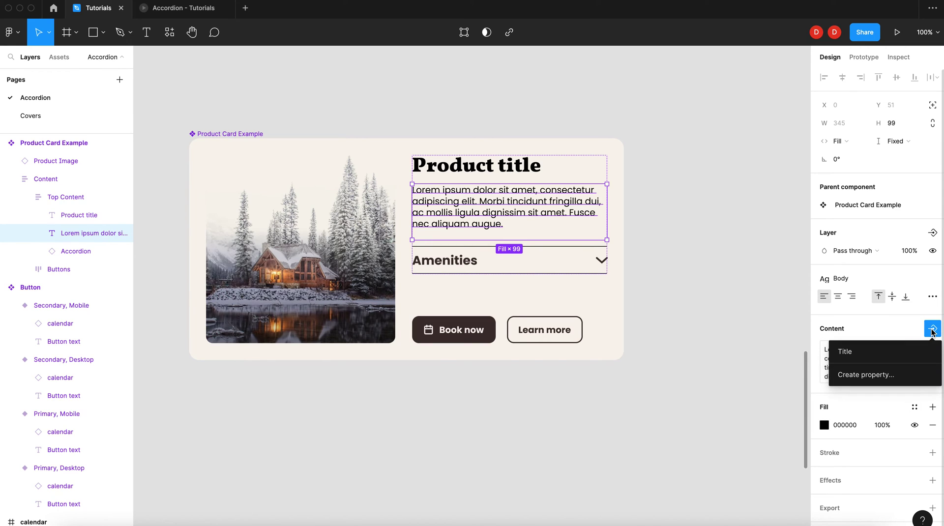
pyautogui.click(901, 378)
pyautogui.write('Description')
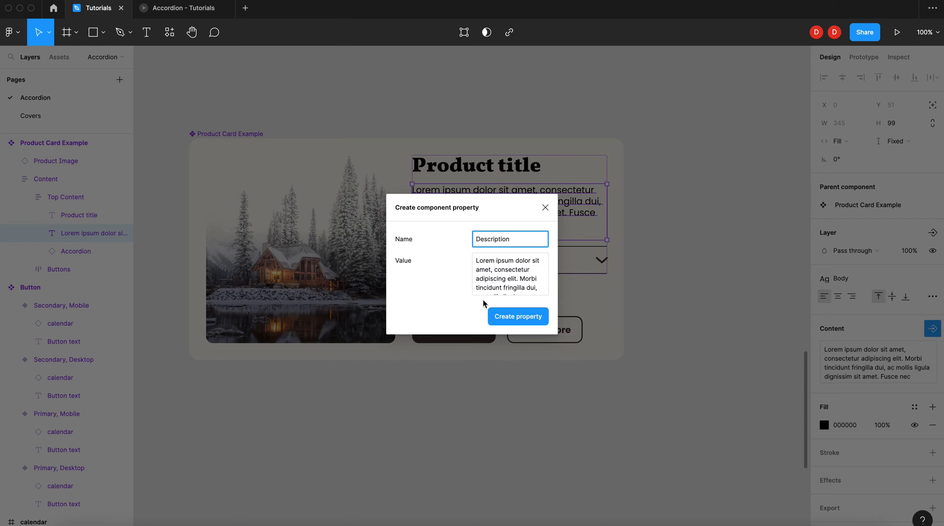
pyautogui.click(513, 321)
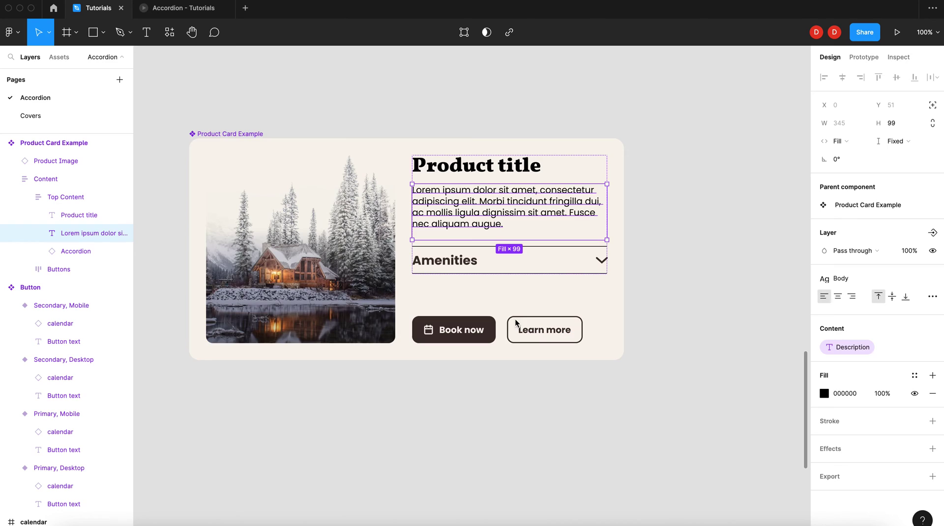
# Add Show Accordion and Show Buttons visibility properties for the accordion and buttons frame
pyautogui.click(566, 264)
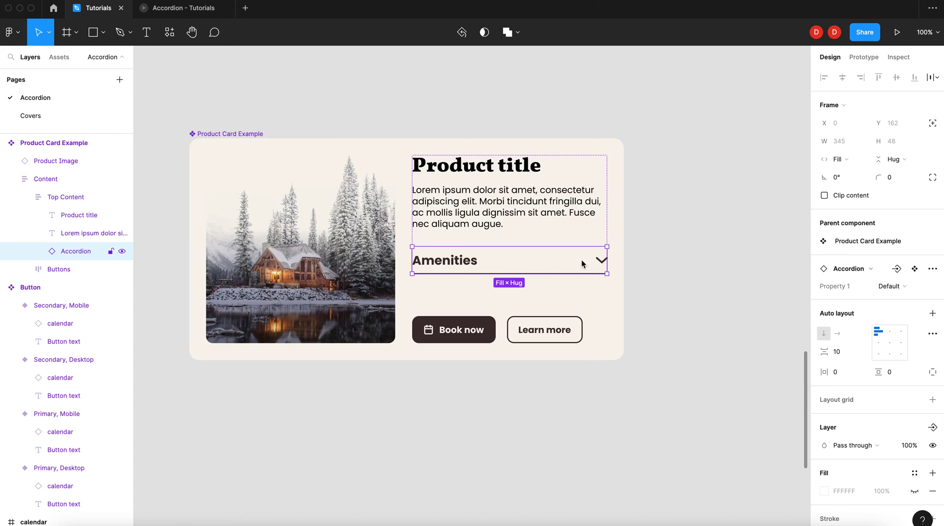
pyautogui.click(933, 428)
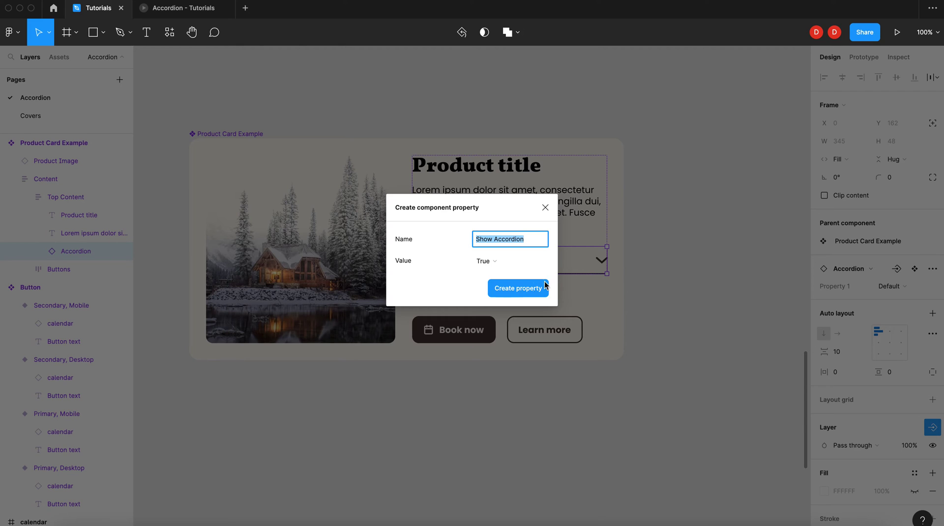
pyautogui.click(524, 289)
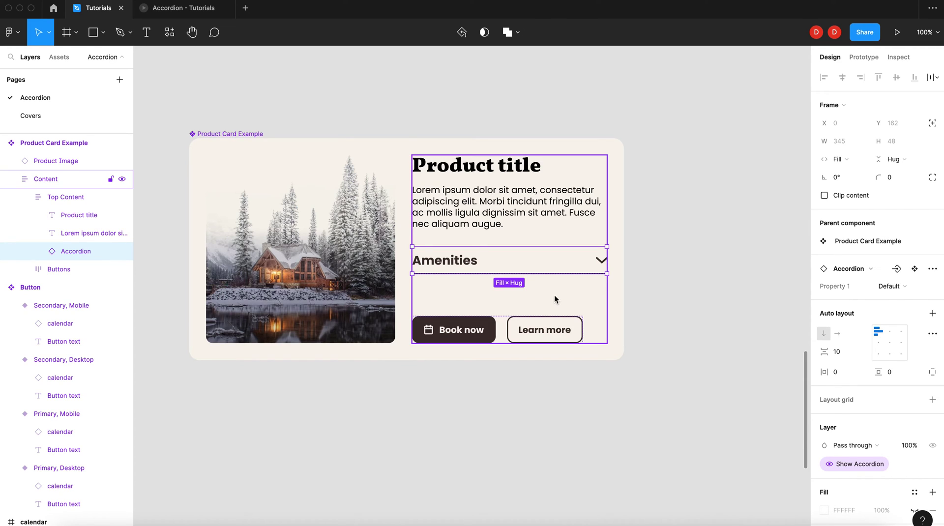
pyautogui.click(550, 333)
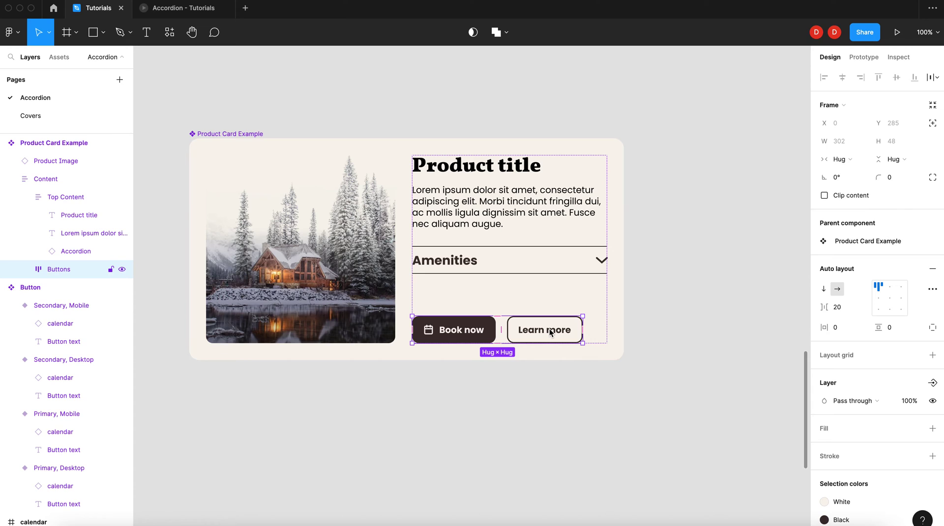
pyautogui.click(932, 385)
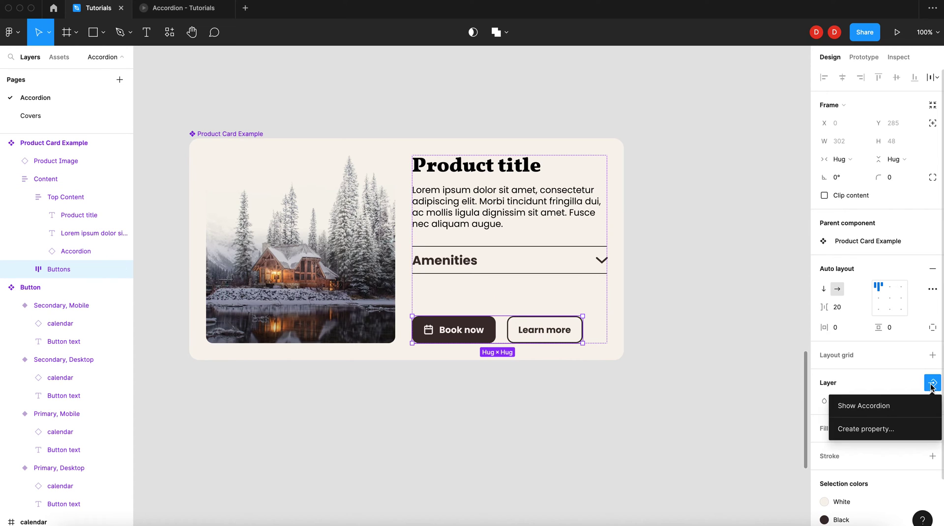
pyautogui.click(897, 429)
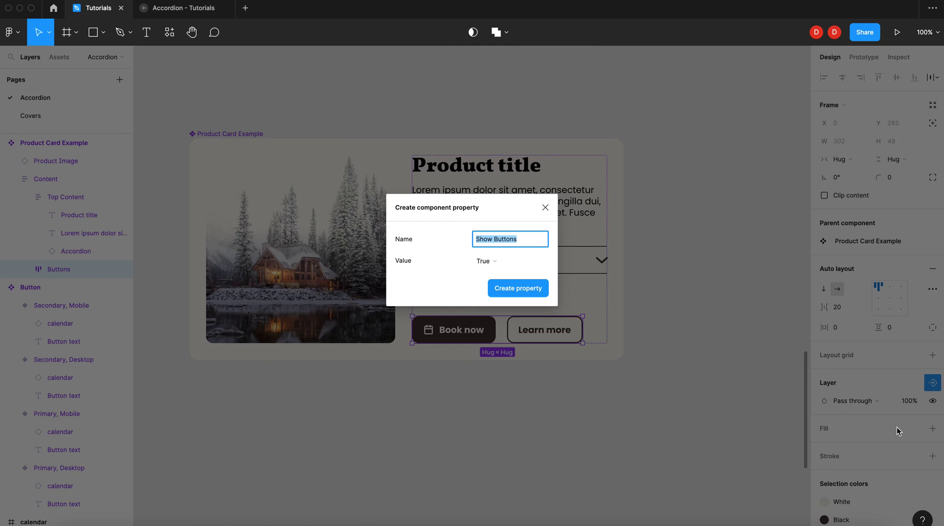
pyautogui.click(521, 289)
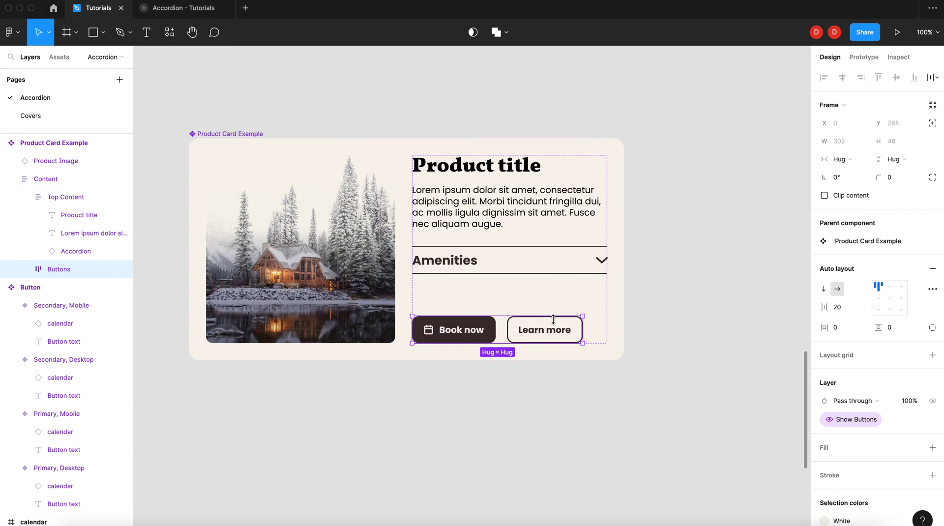
# Add a Show 2nd Button visibility property to the Learn more button
pyautogui.doubleClick(562, 334)
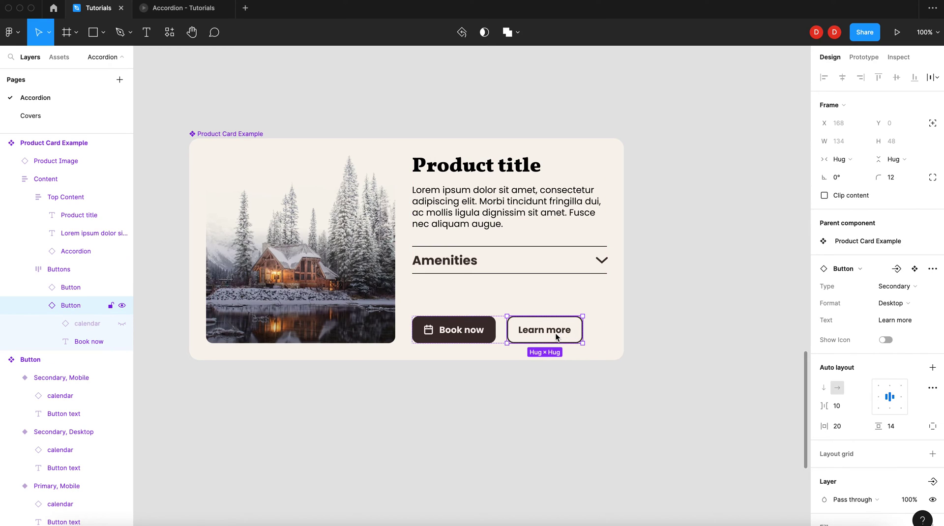
pyautogui.click(933, 485)
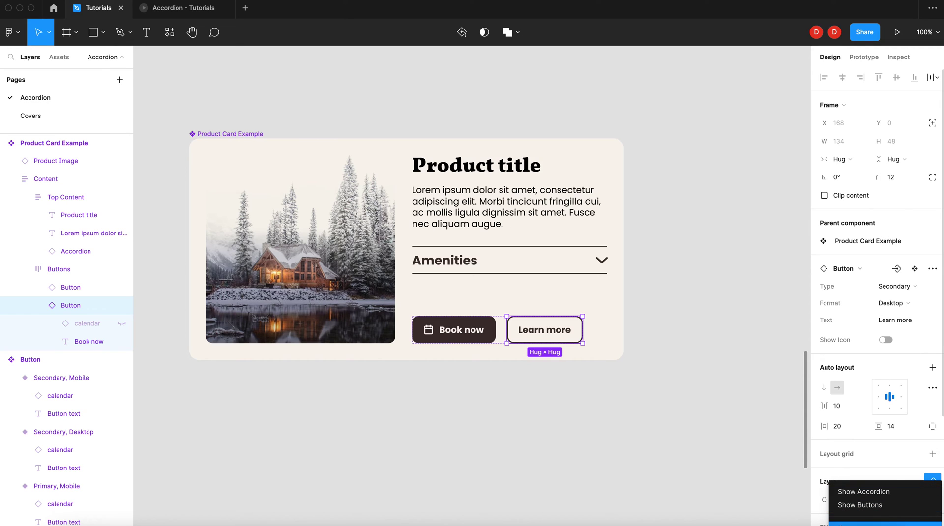
pyautogui.click(907, 523)
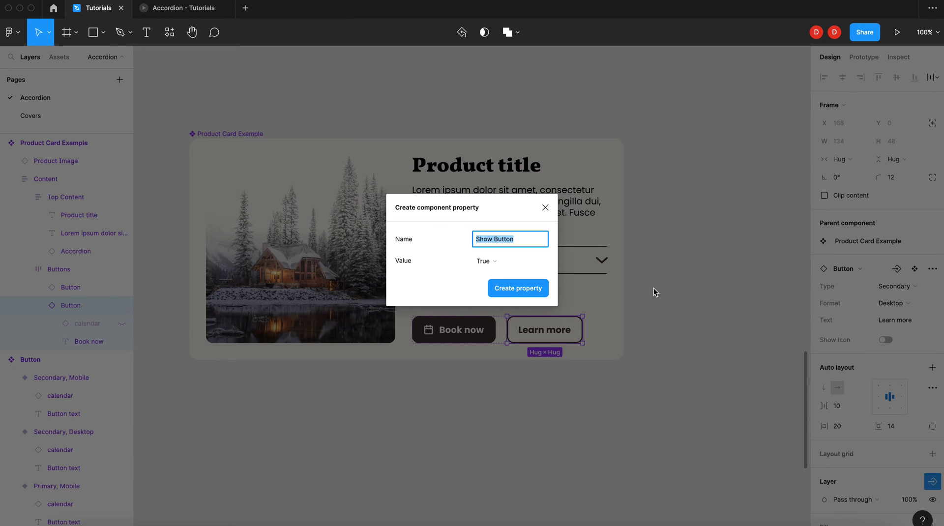
pyautogui.write('Show 2nd Button')
pyautogui.click(524, 290)
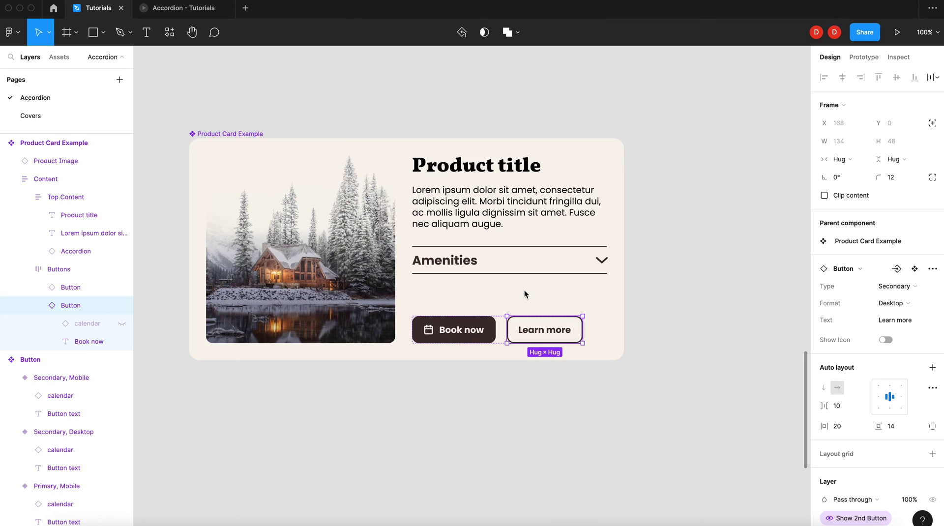
pyautogui.click(687, 284)
pyautogui.click(250, 135)
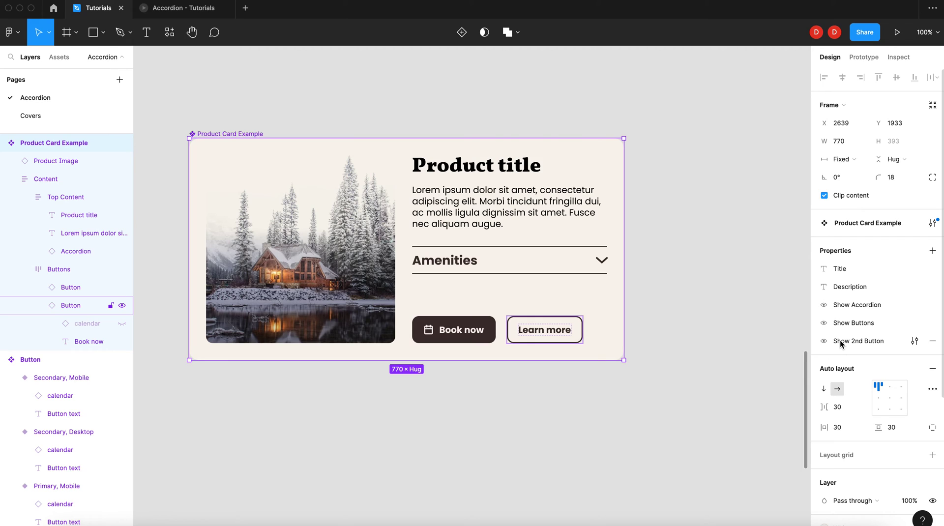
pyautogui.click(669, 202)
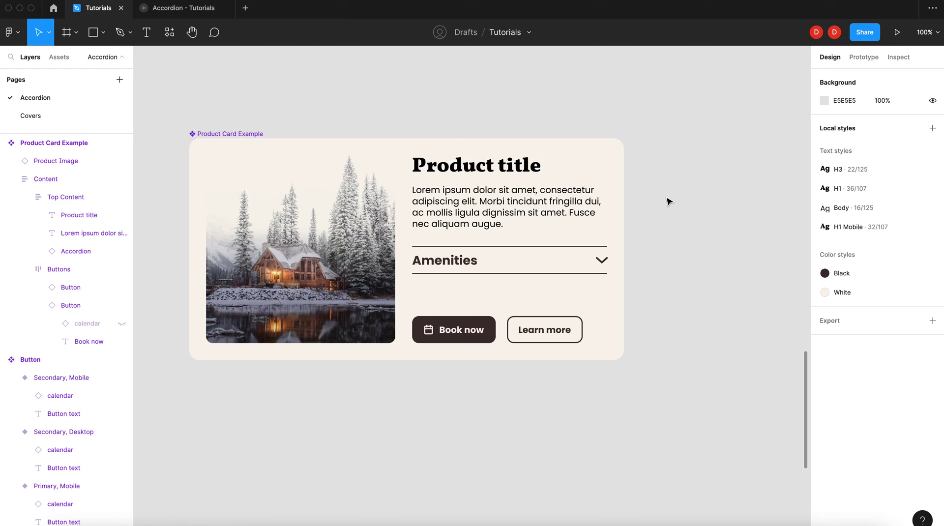
# Zoom out, move the card up to Y 1811, and test a wider width before reverting to 770
pyautogui.scroll(-2, 669, 201)
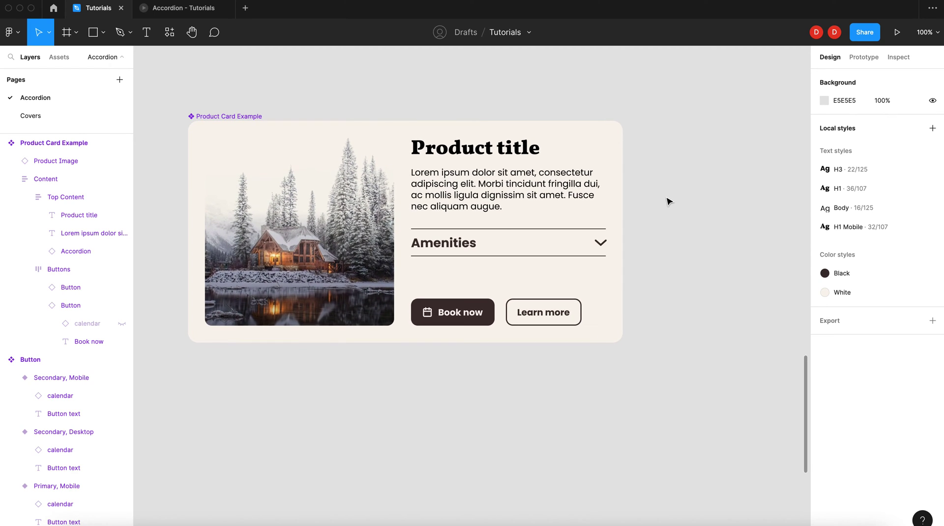
pyautogui.keyDown('ctrl'); pyautogui.scroll(-3, 665, 200); pyautogui.keyUp('ctrl')
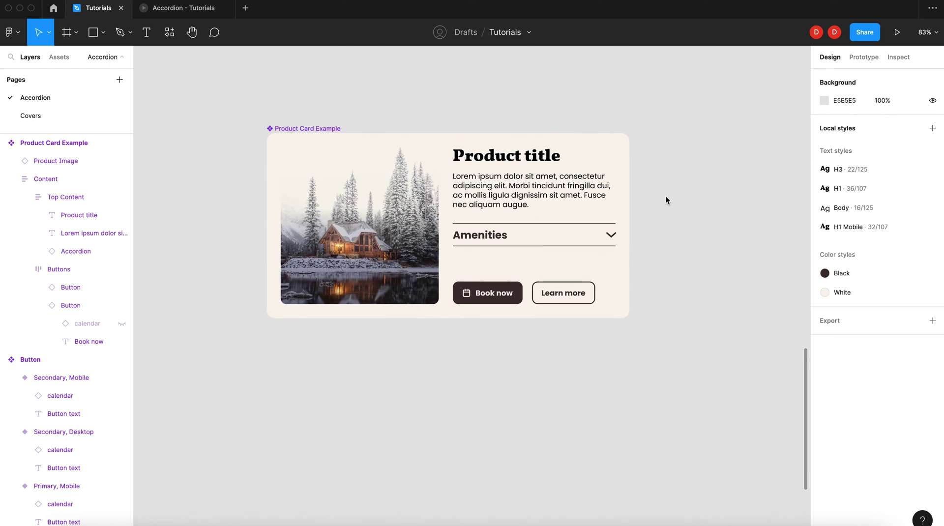
pyautogui.moveTo(311, 129); pyautogui.dragTo(314, 72)
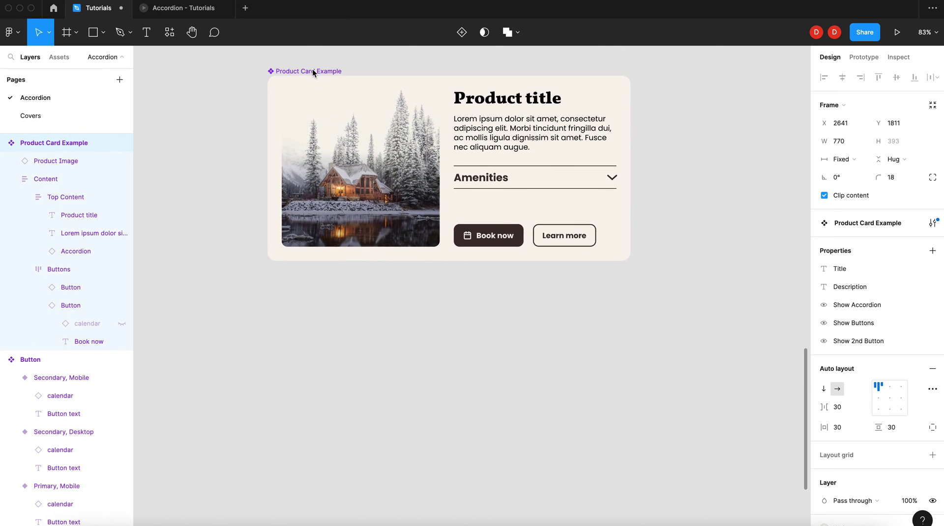
pyautogui.moveTo(630, 113); pyautogui.dragTo(719, 120)
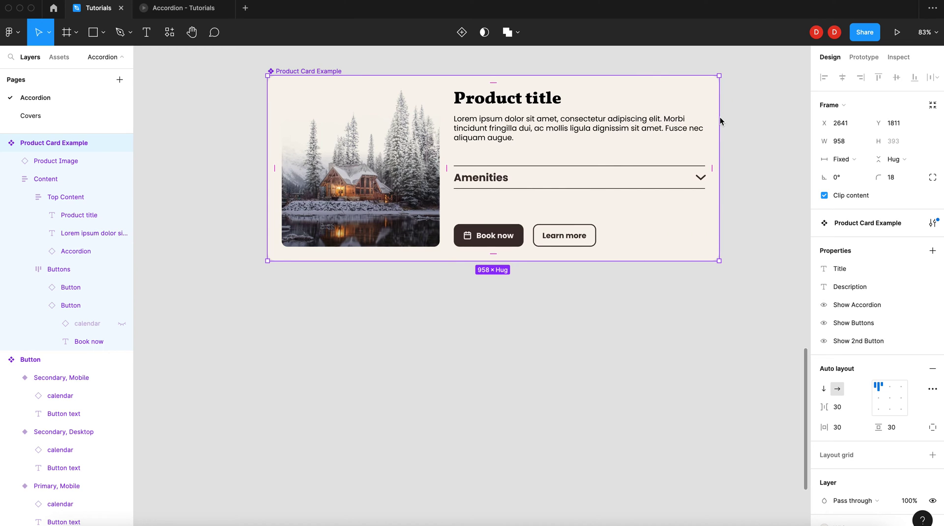
pyautogui.hotkey('ctrl', 'z')
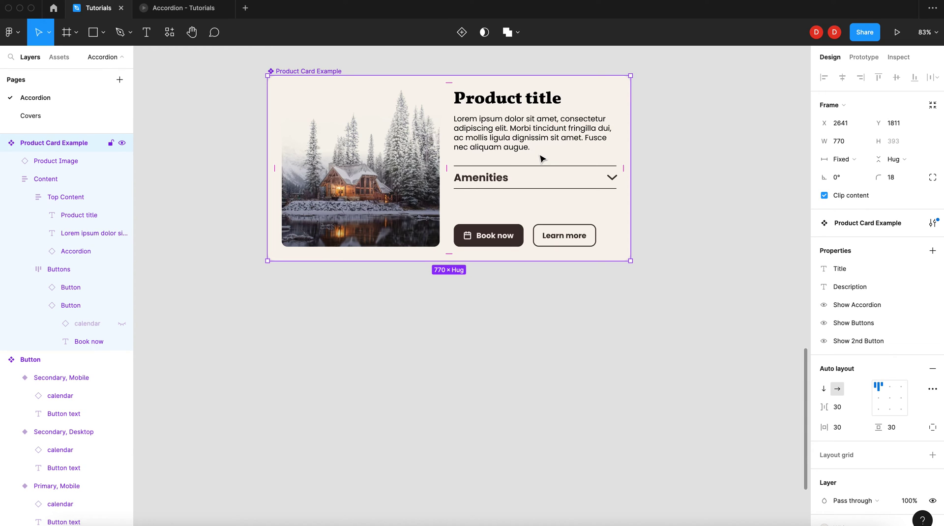
# Add a Mobile variant, rename the property to Format, and set the original variant to Desktop
pyautogui.click(462, 32)
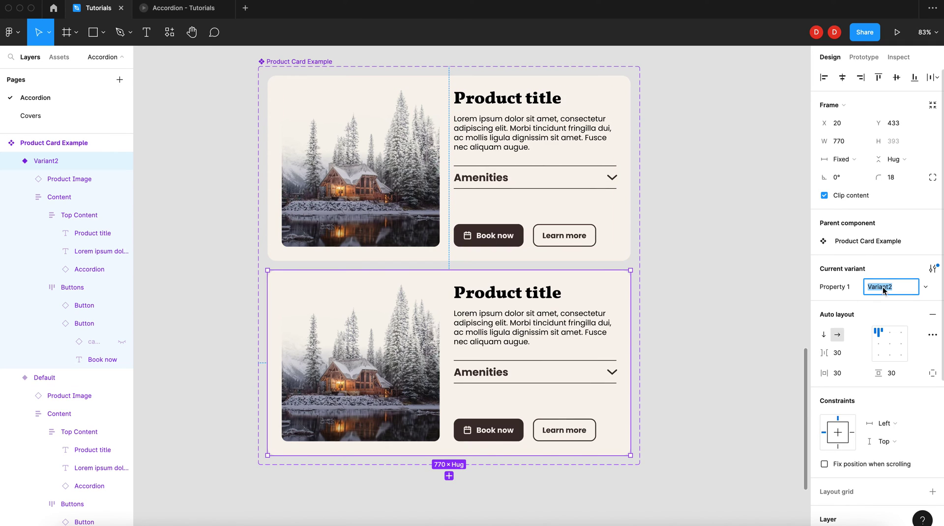
pyautogui.write('Mobile')
pyautogui.press('Return')
pyautogui.doubleClick(838, 287)
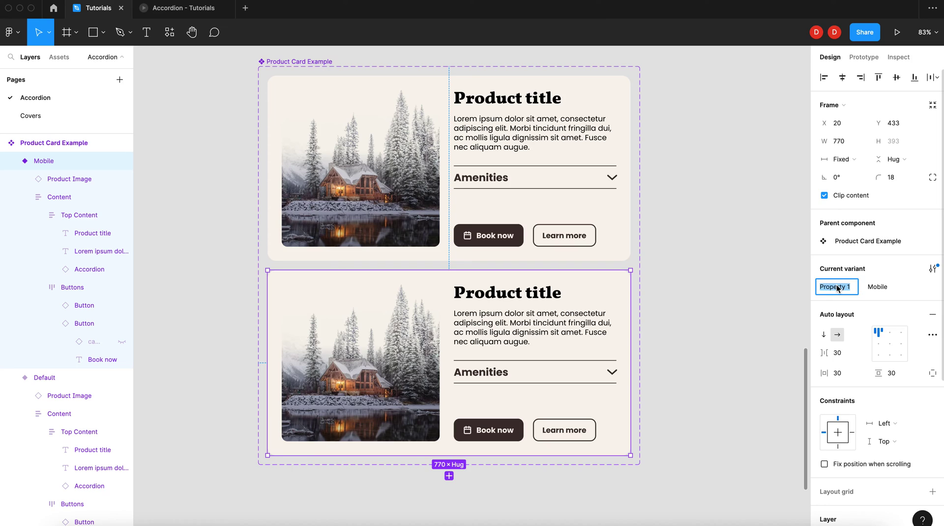
pyautogui.write('S')
pyautogui.press('Return')
pyautogui.click(587, 159)
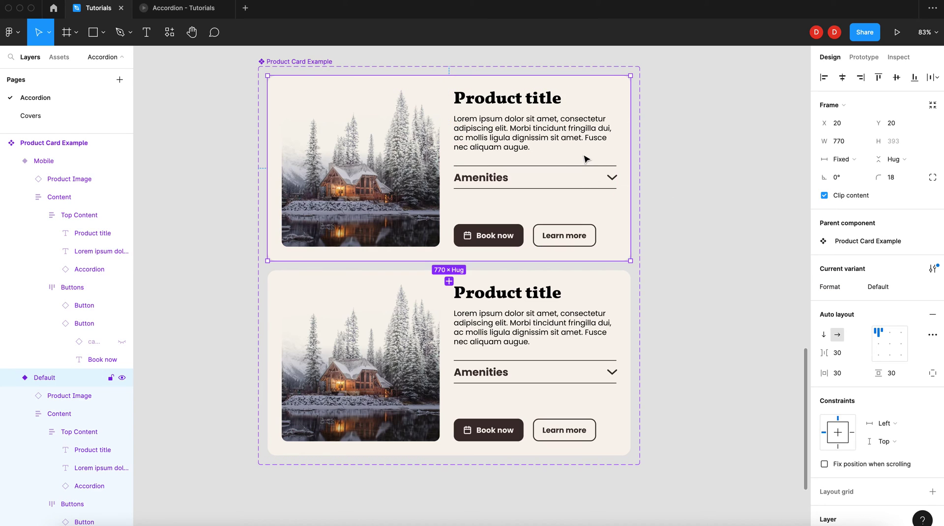
pyautogui.doubleClick(880, 288)
pyautogui.write('Deskt')
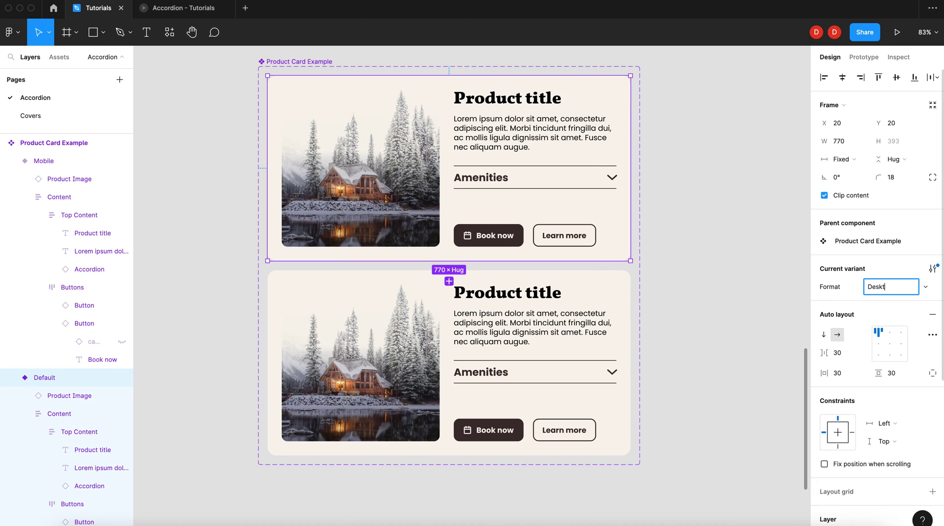
pyautogui.write('op')
pyautogui.press('Return')
pyautogui.scroll(-3, 729, 277)
pyautogui.hscroll(1, 728, 277)
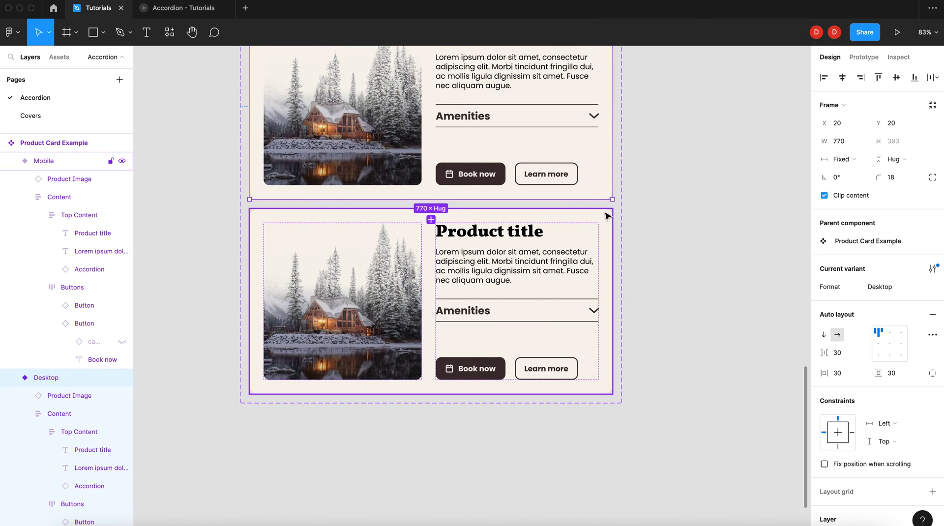
# Switch the Mobile variant to vertical auto layout so the image stacks above the content
pyautogui.click(604, 211)
pyautogui.scroll(3, 604, 211)
pyautogui.hscroll(-2, 606, 212)
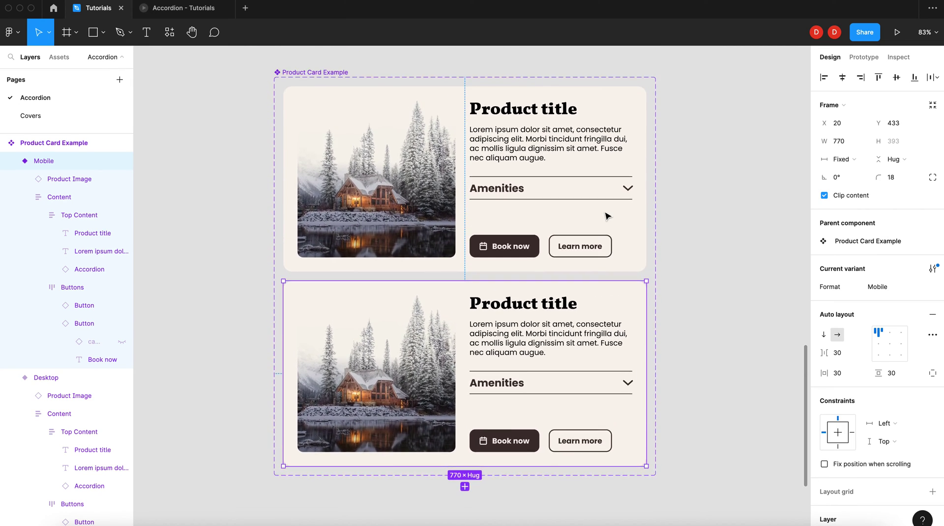
pyautogui.scroll(-2, 607, 213)
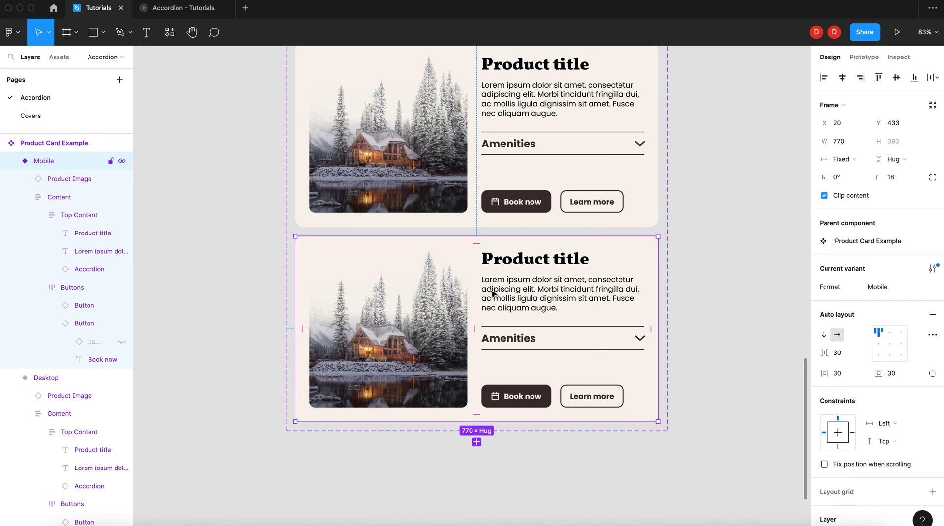
pyautogui.click(824, 336)
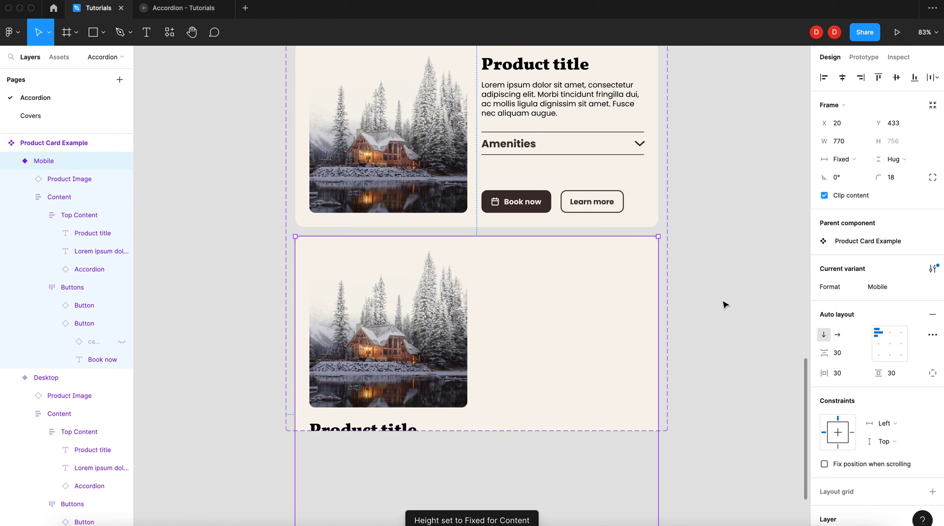
# Enlarge the component set and set the Mobile variant's width to 335
pyautogui.scroll(3, 722, 300)
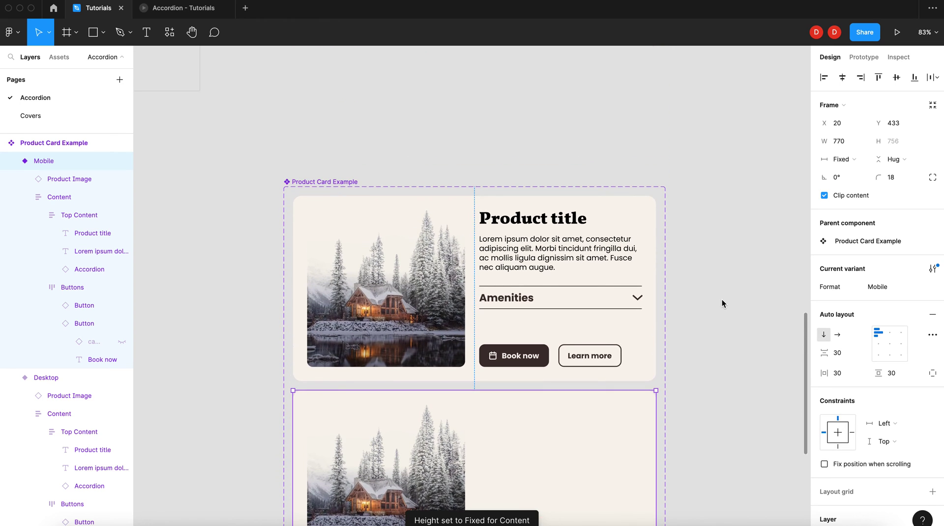
pyautogui.click(344, 185)
pyautogui.scroll(-7, 346, 185)
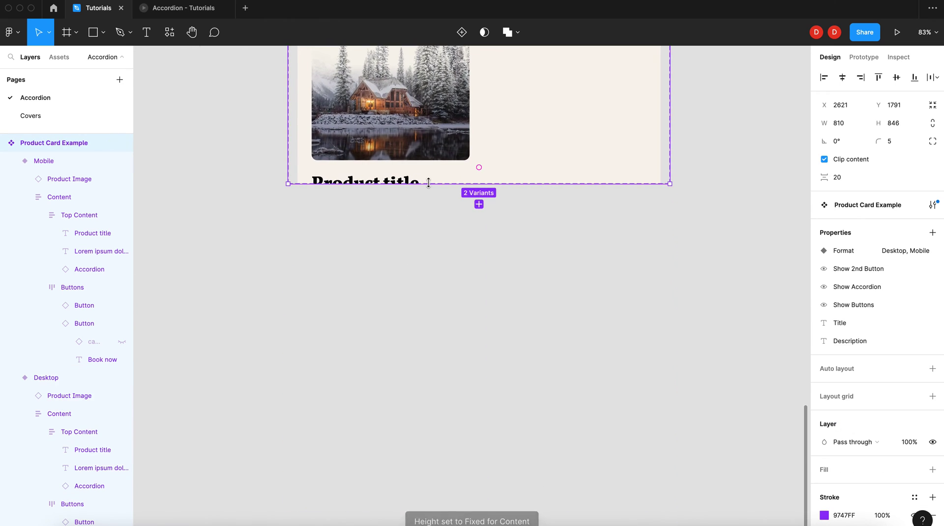
pyautogui.moveTo(429, 183); pyautogui.dragTo(416, 373)
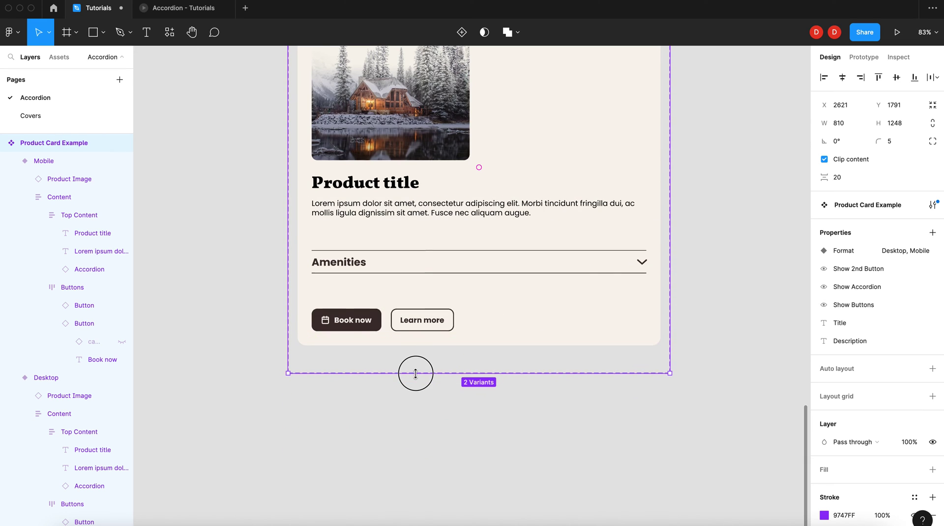
pyautogui.scroll(2, 418, 371)
pyautogui.click(527, 207)
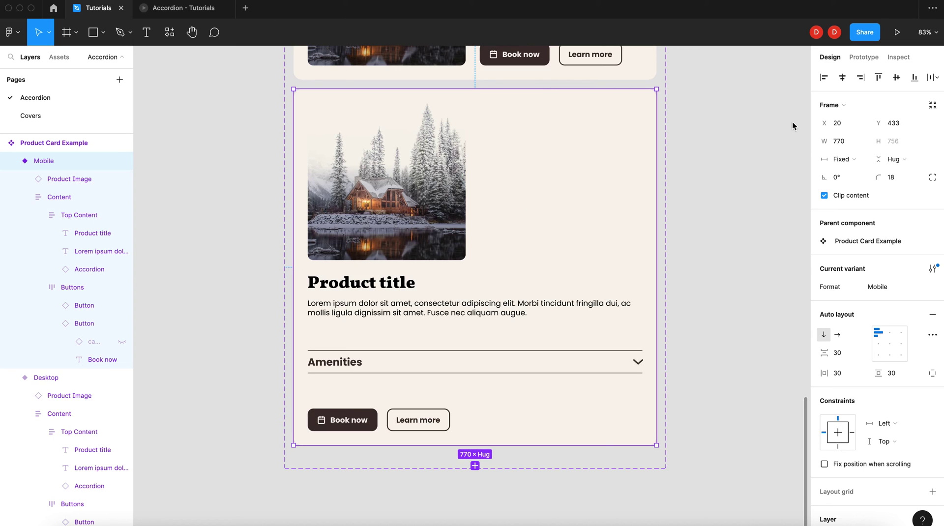
pyautogui.click(838, 141)
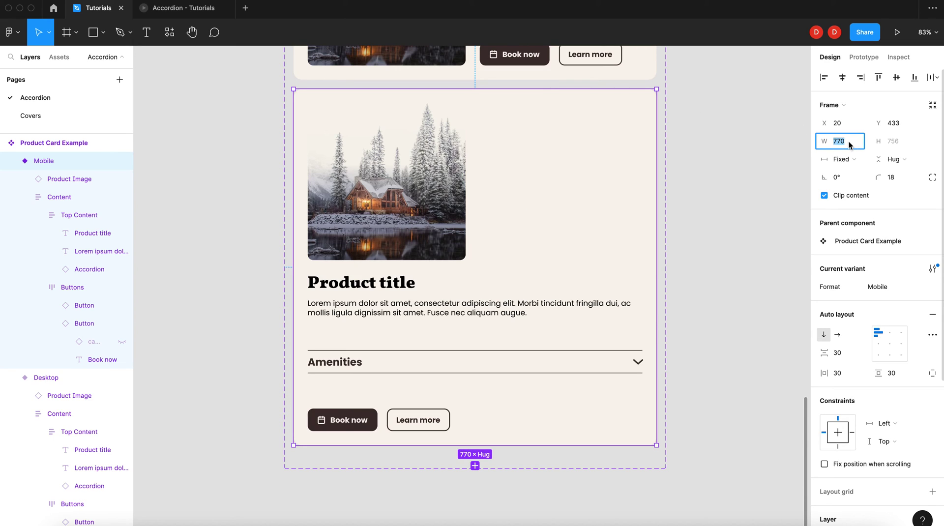
pyautogui.write('335')
pyautogui.press('Return')
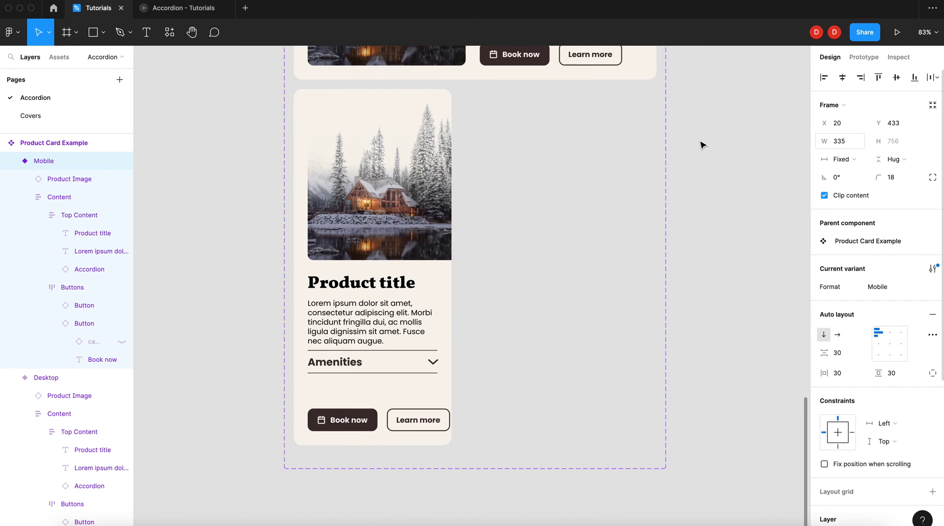
# Shrink the Mobile product image to 275×273 and set the Content height to Hug
pyautogui.click(364, 161)
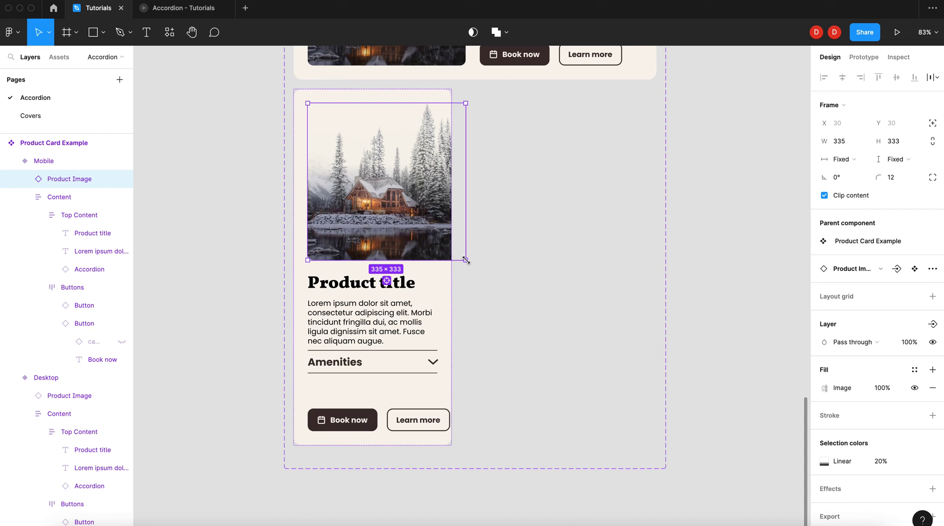
pyautogui.moveTo(466, 260); pyautogui.dragTo(436, 226)
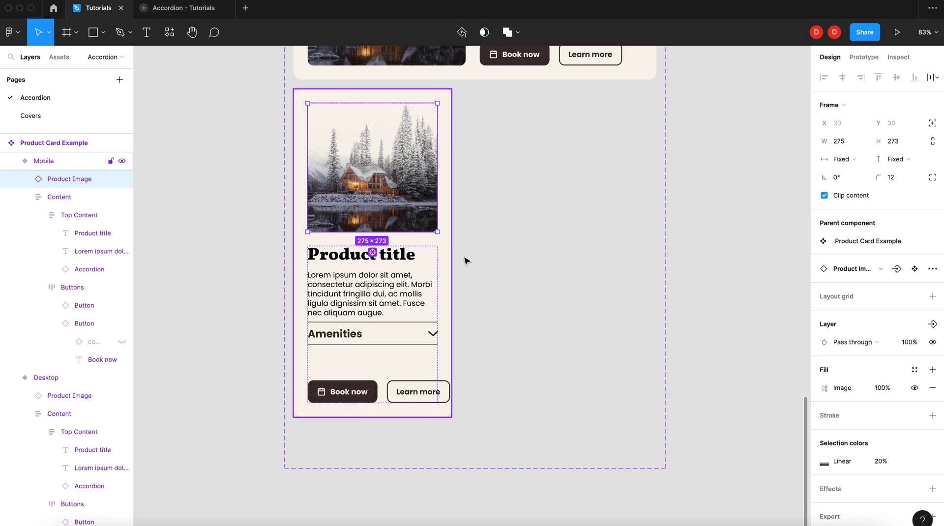
pyautogui.click(396, 259)
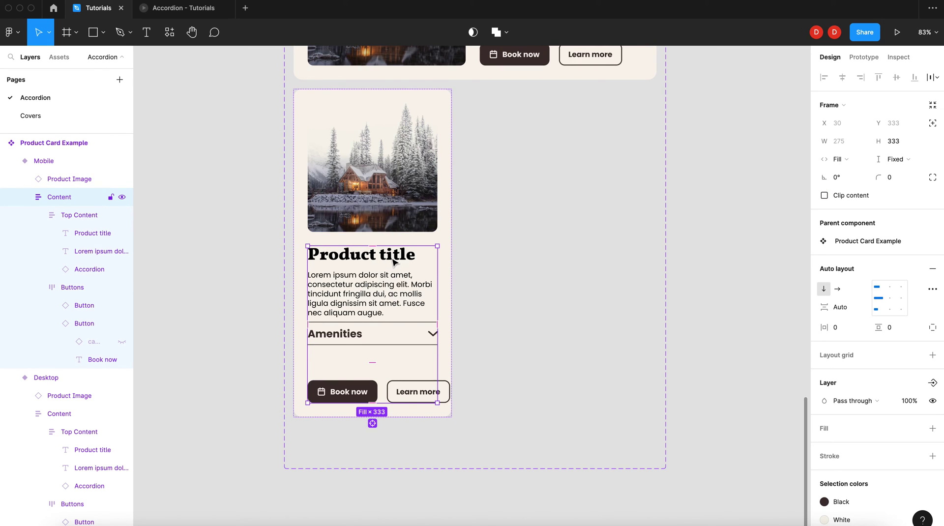
pyautogui.click(895, 159)
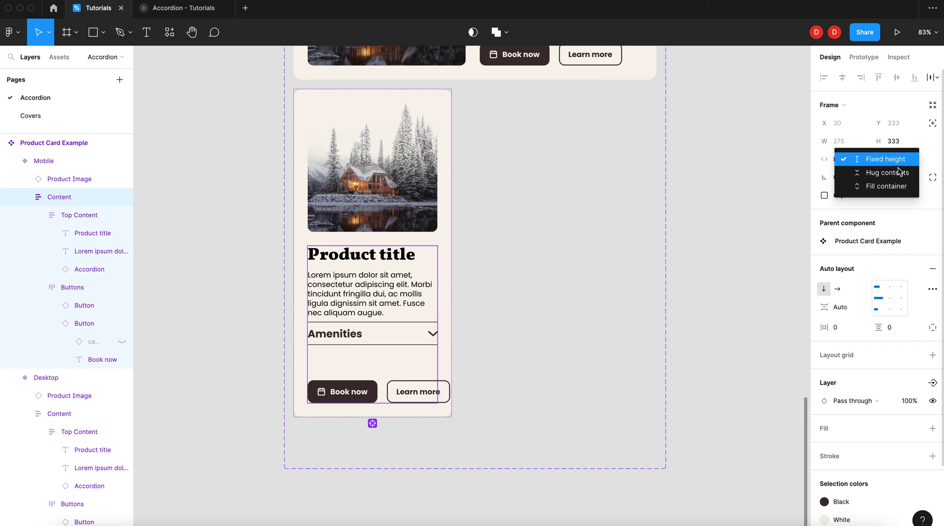
pyautogui.click(899, 173)
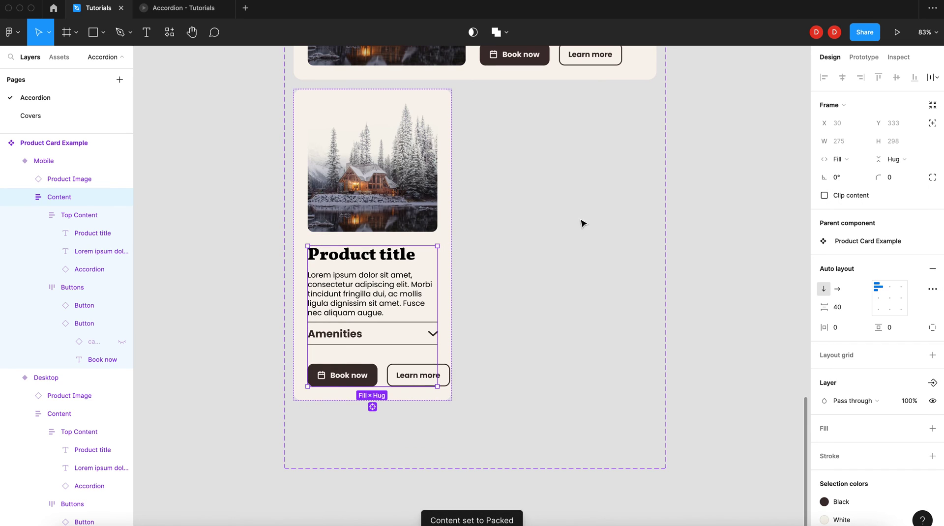
# Apply the H1 Mobile text style to the Mobile card's product title
pyautogui.click(370, 260)
pyautogui.click(370, 260)
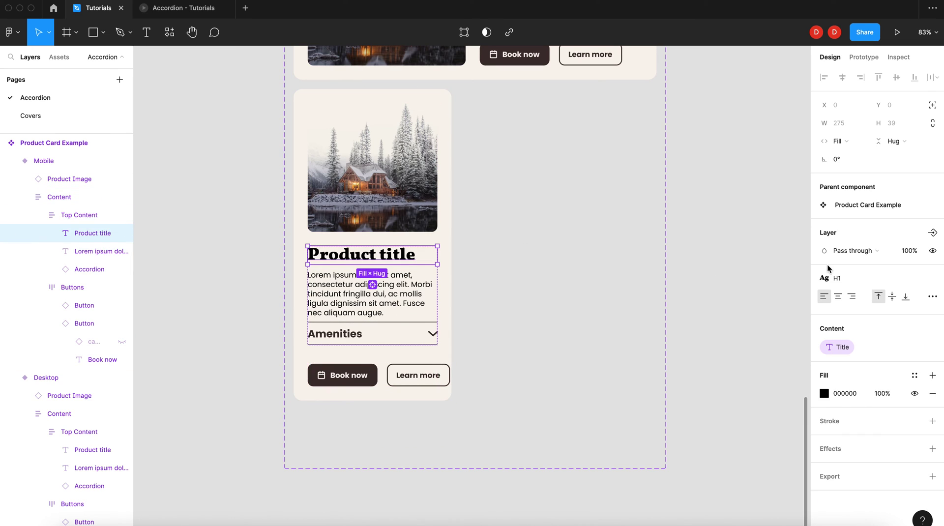
pyautogui.click(891, 278)
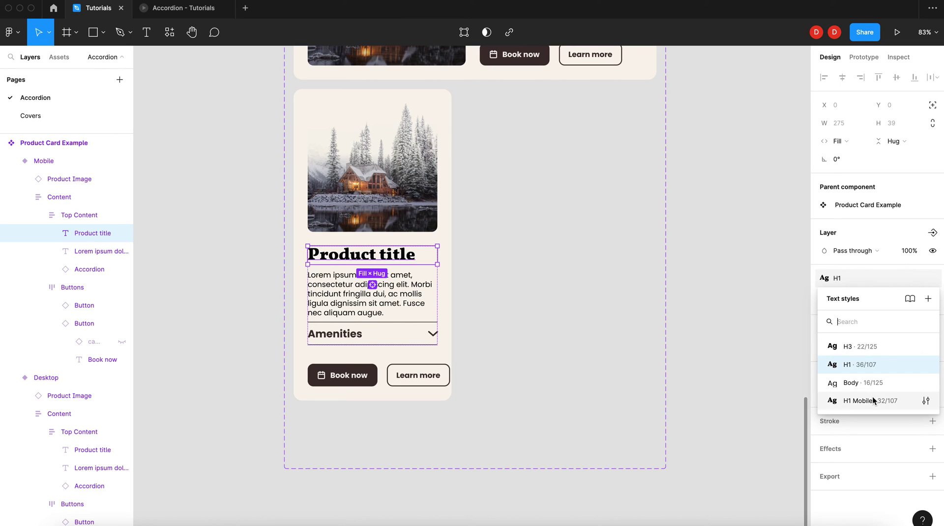
pyautogui.click(865, 403)
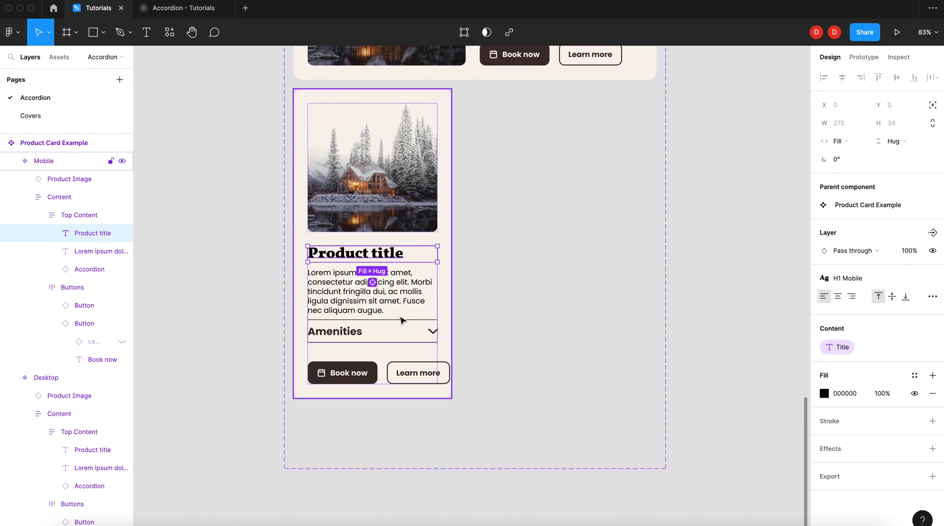
pyautogui.click(482, 318)
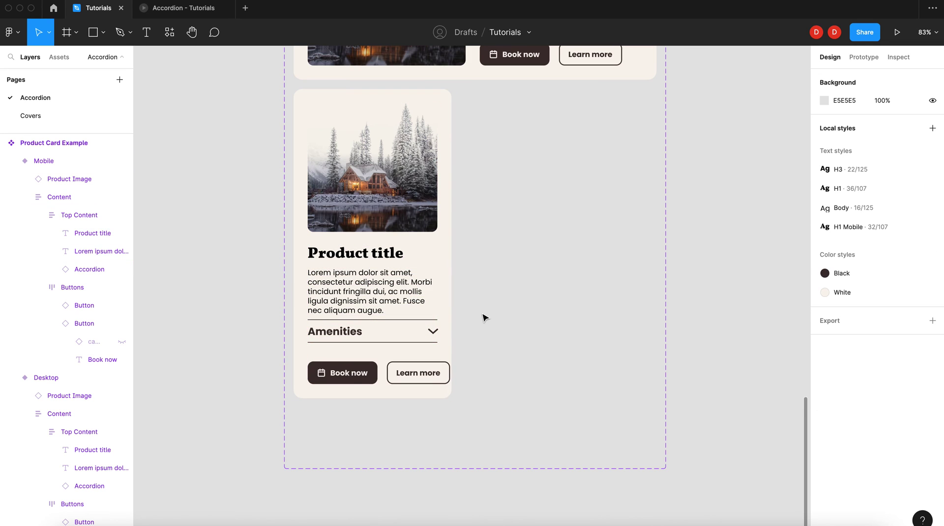
# Stack the buttons vertically and make the group and both buttons fill the width
pyautogui.doubleClick(398, 373)
pyautogui.doubleClick(398, 372)
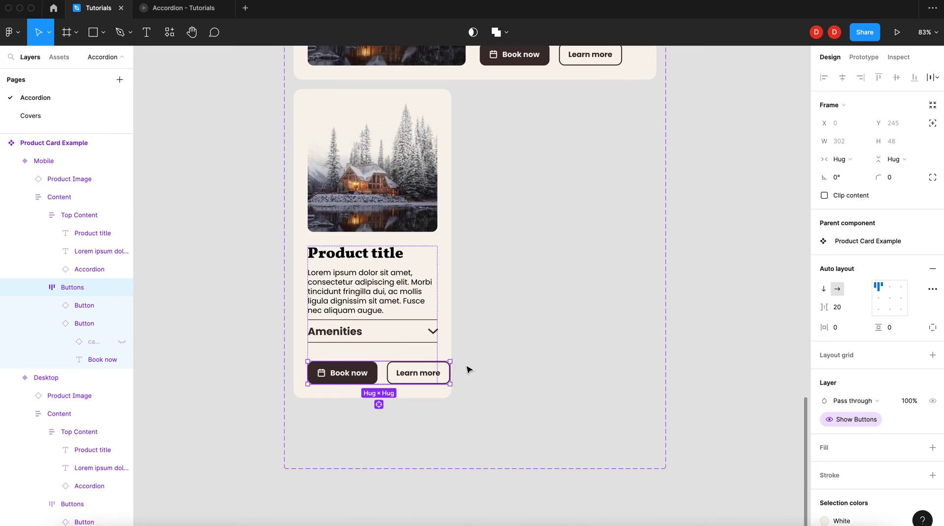
pyautogui.click(824, 288)
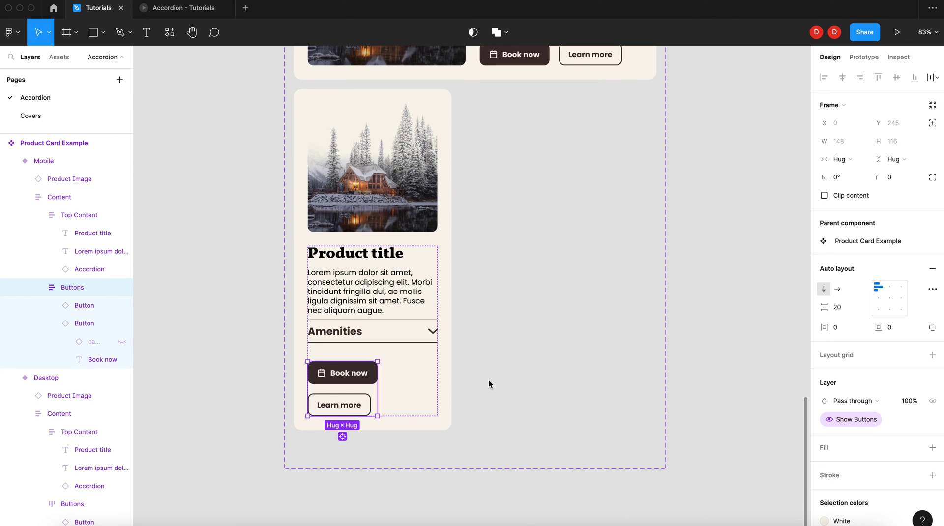
pyautogui.click(841, 159)
pyautogui.click(844, 173)
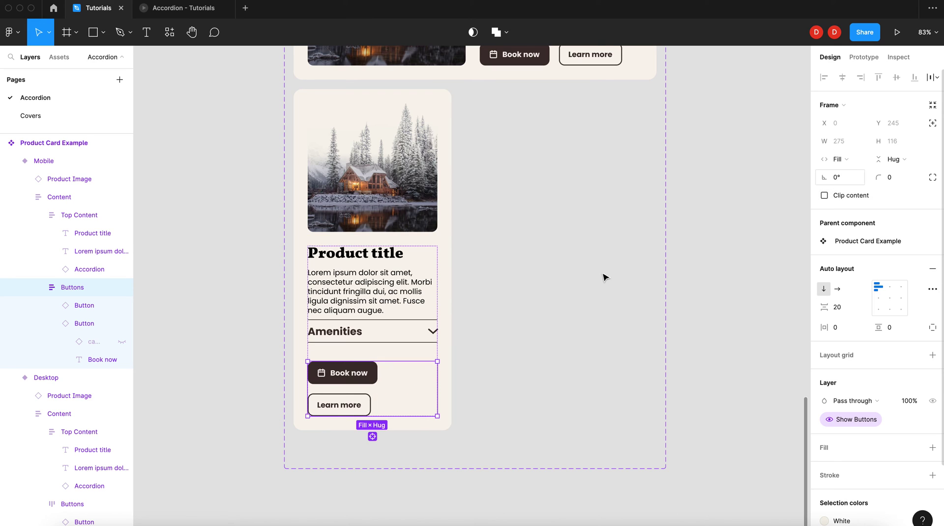
pyautogui.click(368, 378)
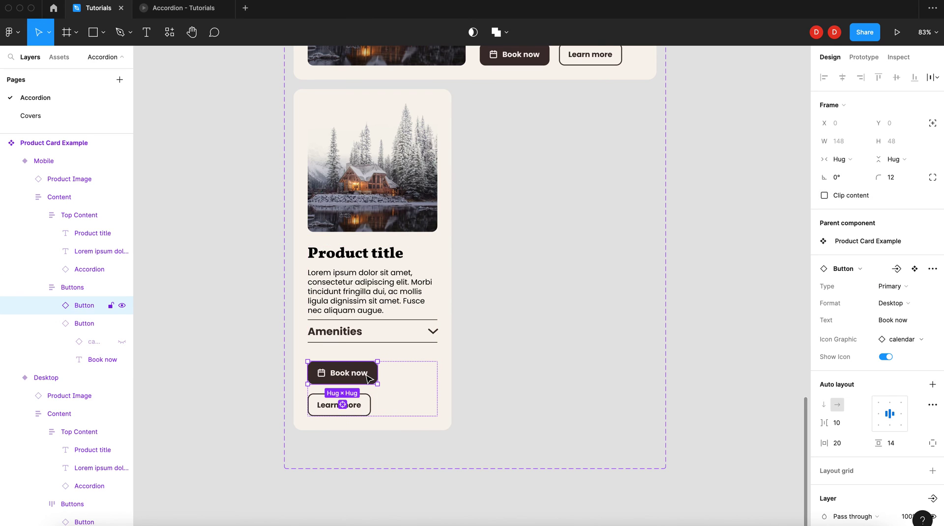
pyautogui.keyDown('shift'); pyautogui.click(357, 407); pyautogui.keyUp('shift')
pyautogui.click(853, 162)
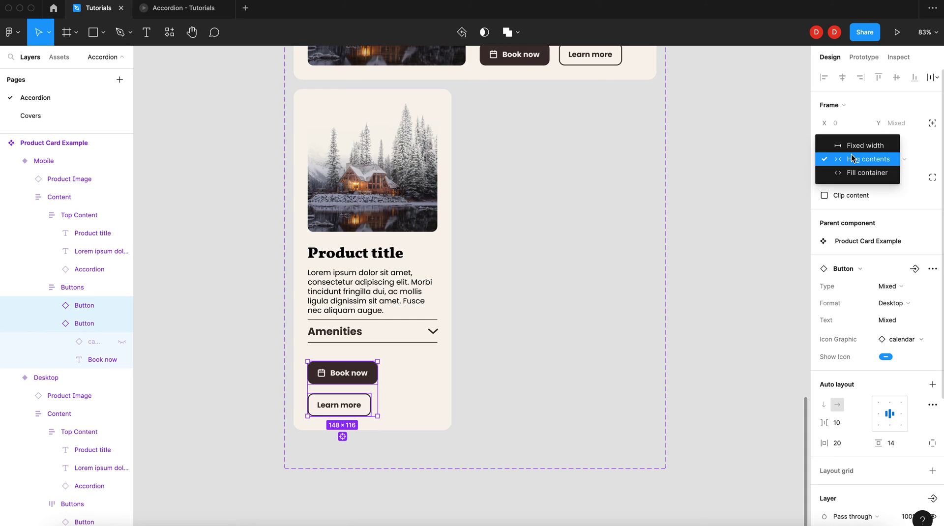
pyautogui.click(853, 174)
pyautogui.click(526, 301)
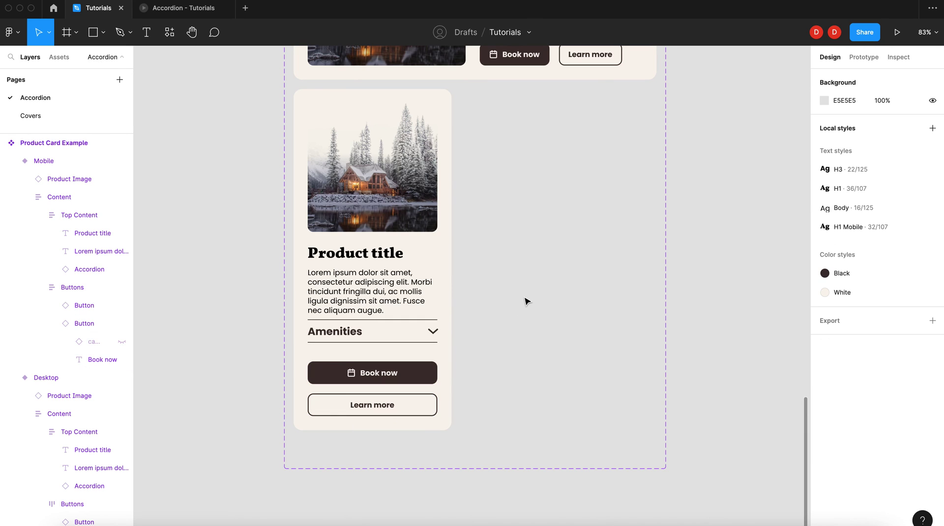
# Navigate the canvas to the Our Cabins desktop frame and select the first Emerald Lake Cottage card
pyautogui.scroll(1, 492, 314)
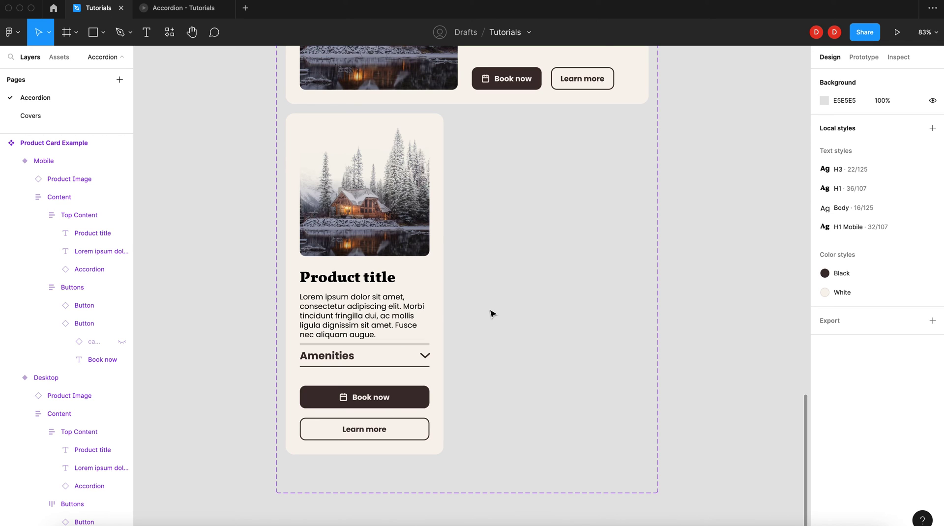
pyautogui.scroll(7, 491, 313)
pyautogui.hscroll(5, 492, 313)
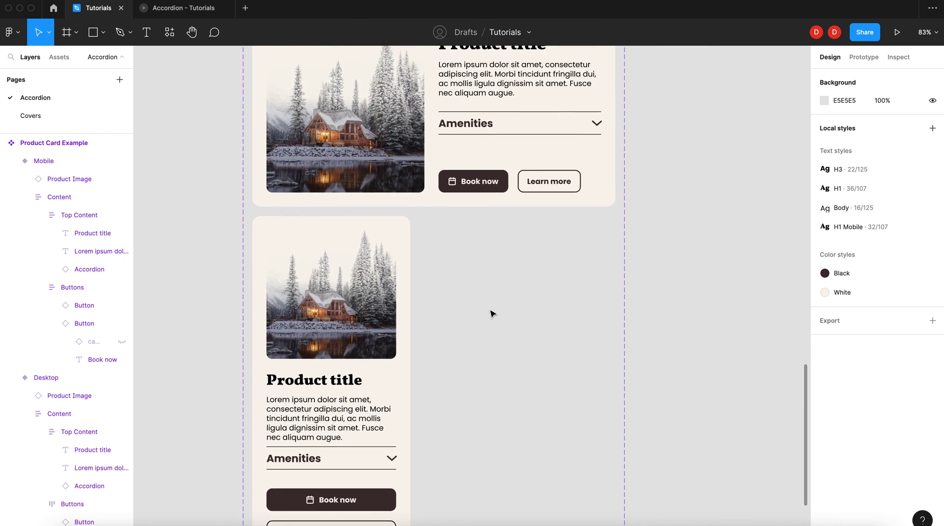
pyautogui.scroll(-5, 489, 312)
pyautogui.hscroll(10, 489, 312)
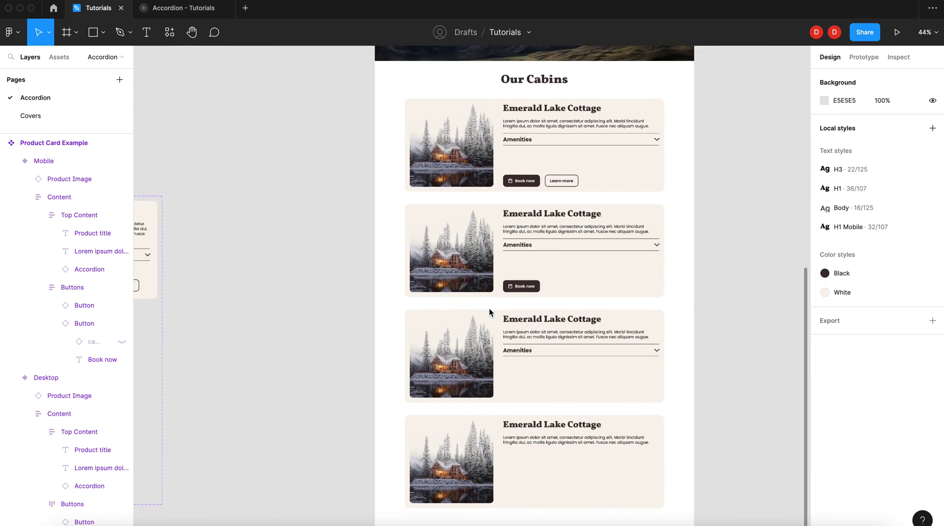
pyautogui.scroll(1, 489, 309)
pyautogui.hscroll(2, 489, 308)
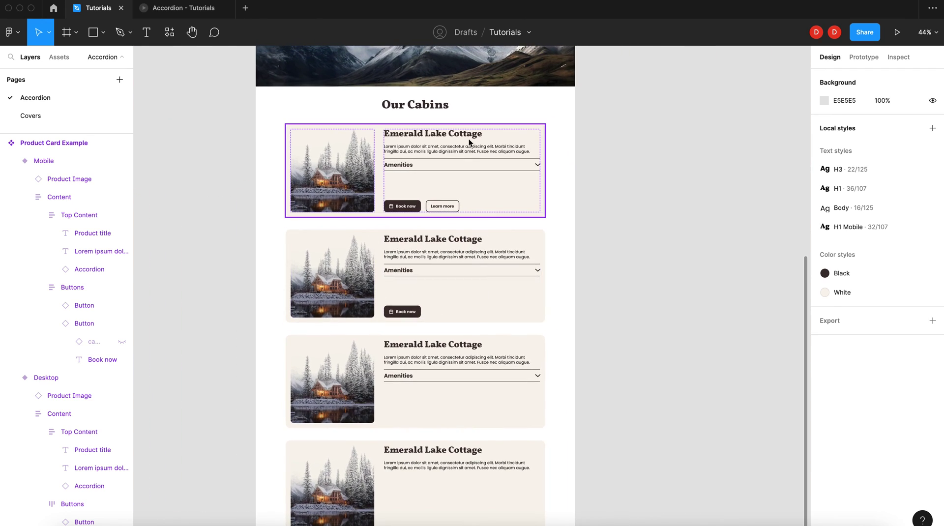
pyautogui.click(489, 185)
pyautogui.scroll(5, 489, 185)
pyautogui.scroll(2, 489, 185)
pyautogui.hscroll(-3, 489, 185)
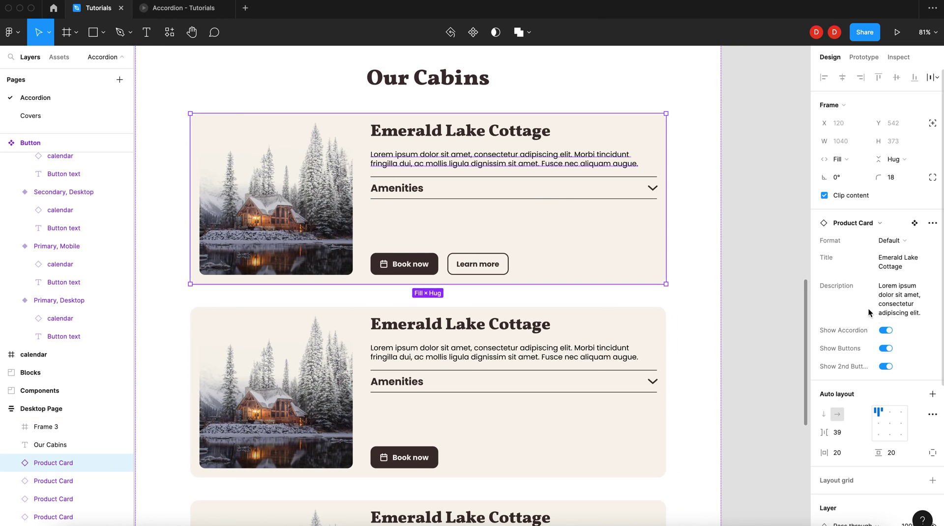
# Test the Show Accordion and Show 2nd Button toggles, turn Show Buttons off, and select the Content frame
pyautogui.click(886, 331)
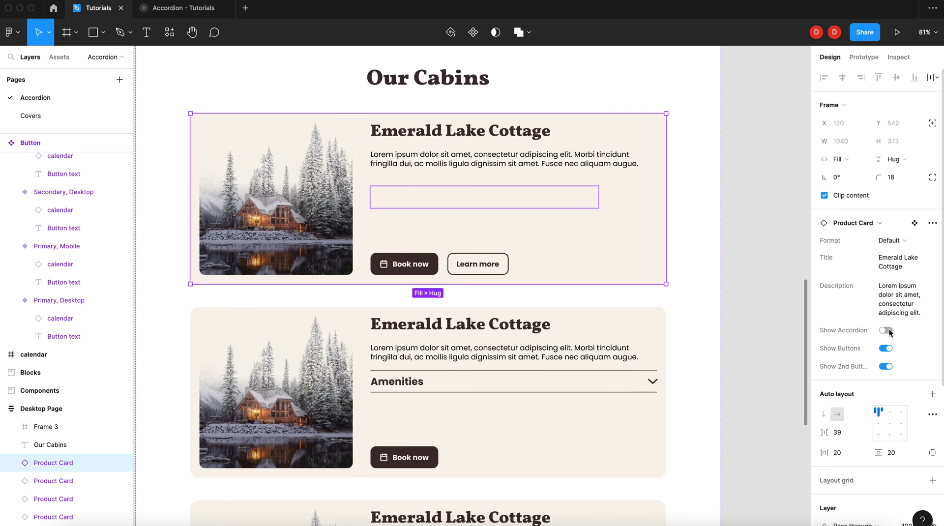
pyautogui.click(888, 331)
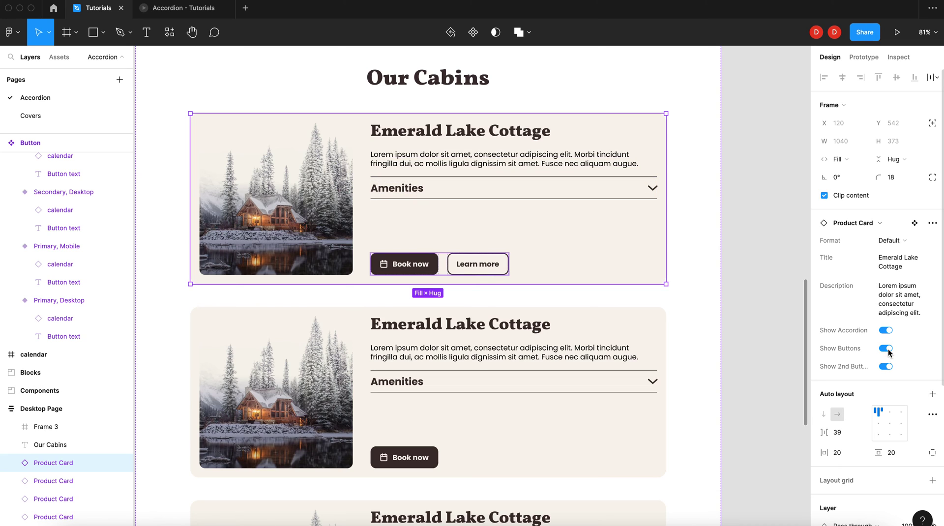
pyautogui.click(888, 367)
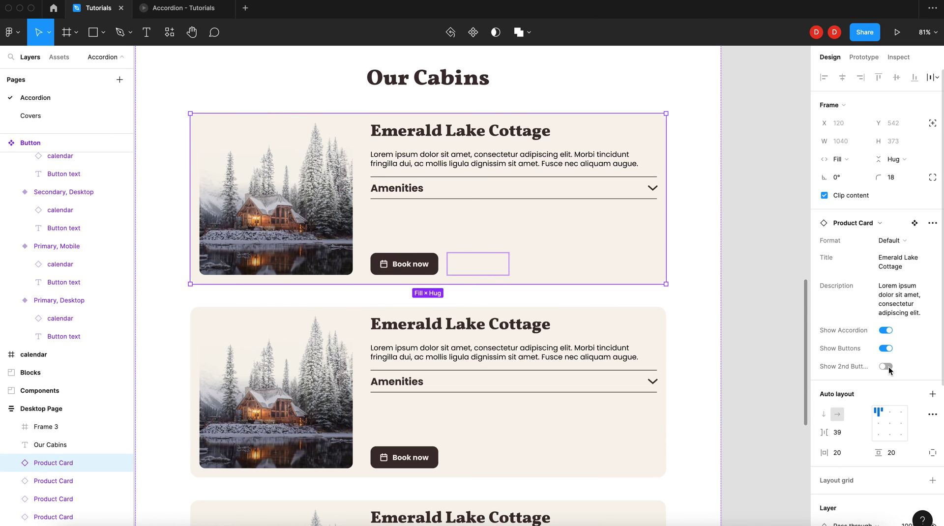
pyautogui.click(888, 367)
pyautogui.click(889, 348)
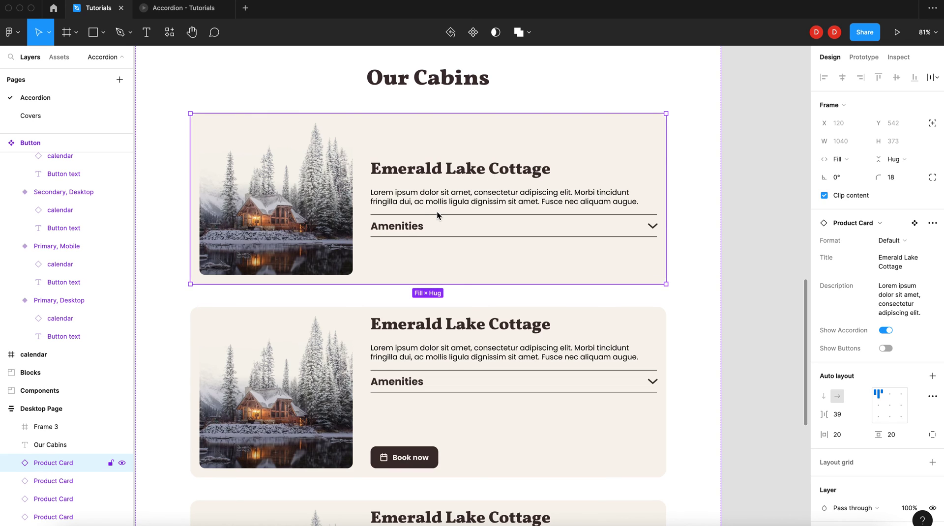
pyautogui.doubleClick(499, 205)
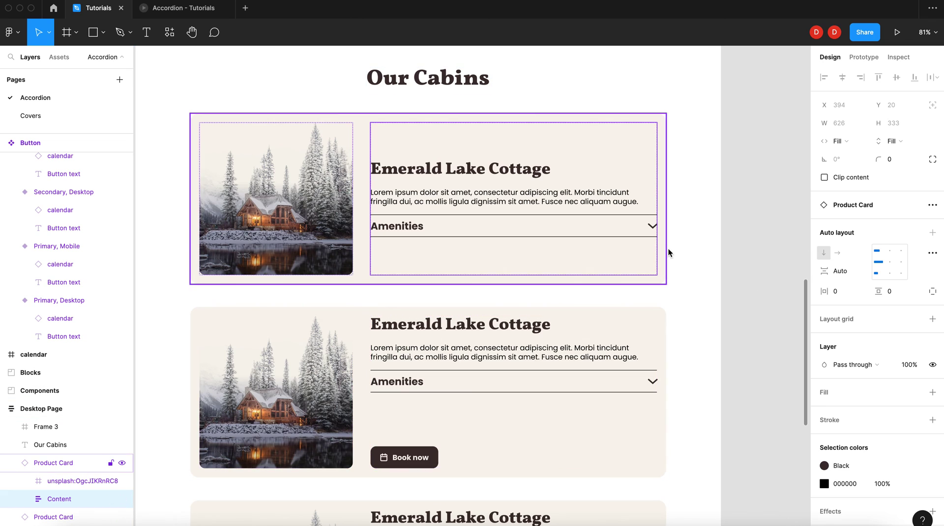
# Switch the Content frame's spacing mode to Packed, then back to Space between
pyautogui.click(933, 253)
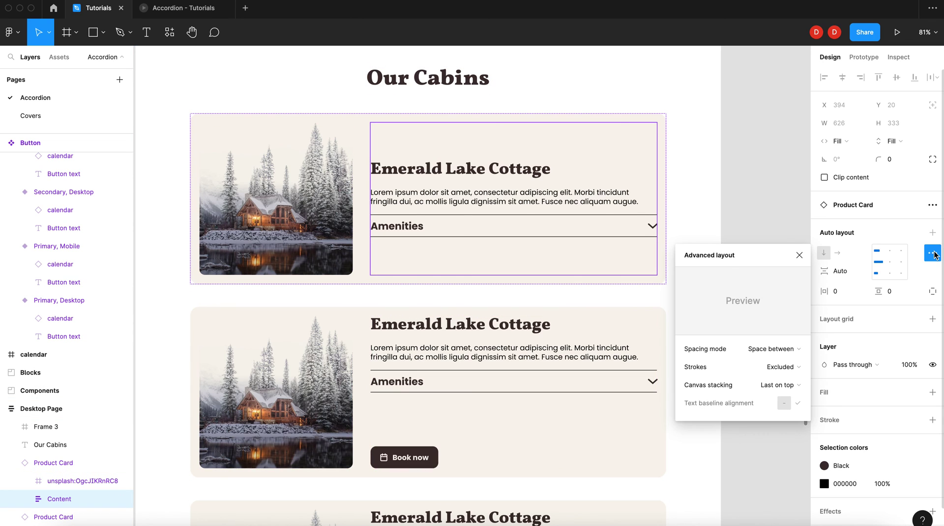
pyautogui.click(792, 344)
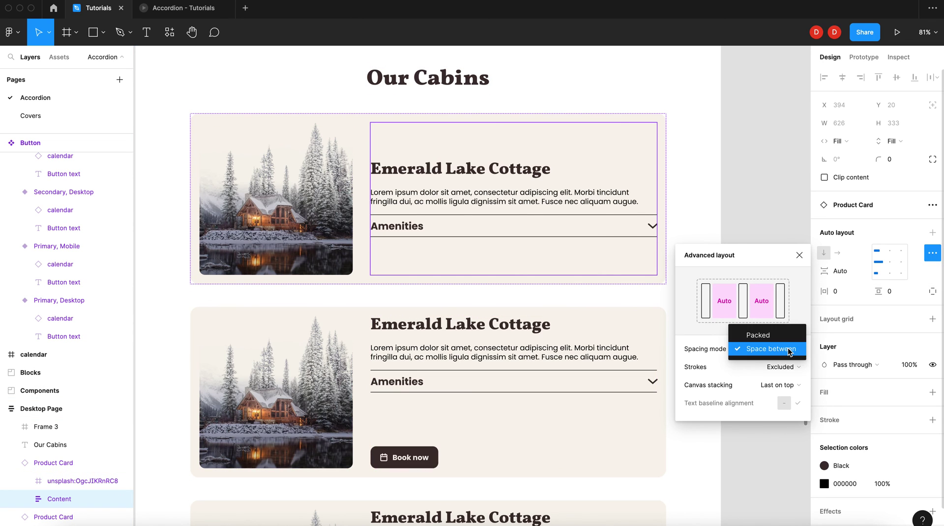
pyautogui.click(783, 334)
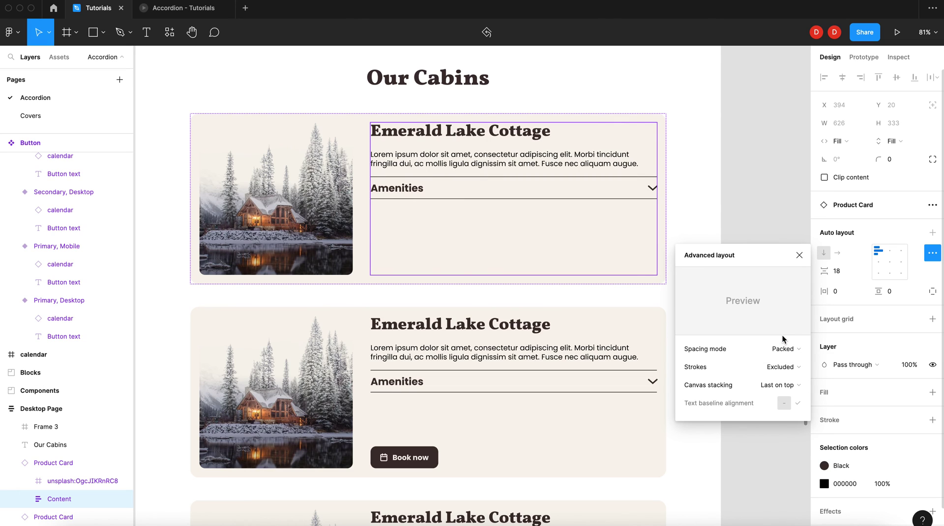
pyautogui.click(786, 346)
pyautogui.click(781, 361)
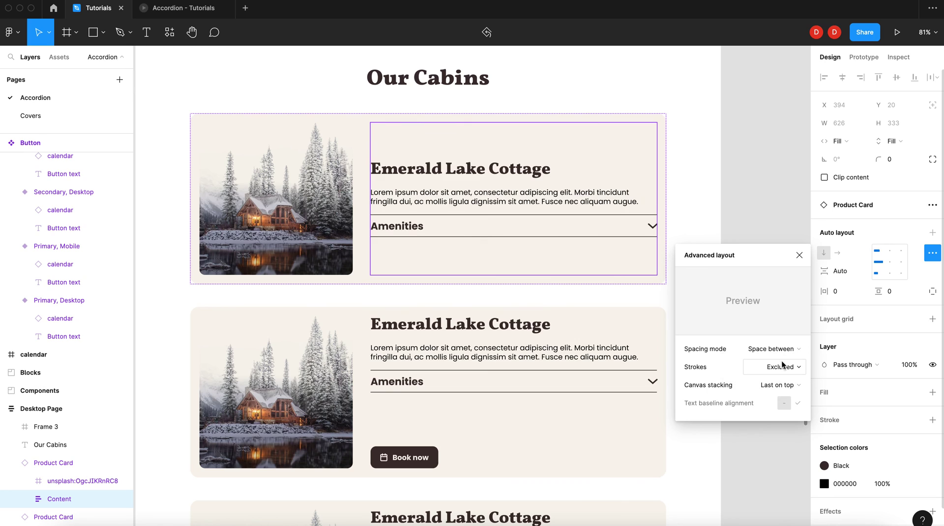
# Re-enable Show Buttons on the first Product Card, then deselect it
pyautogui.click(643, 168)
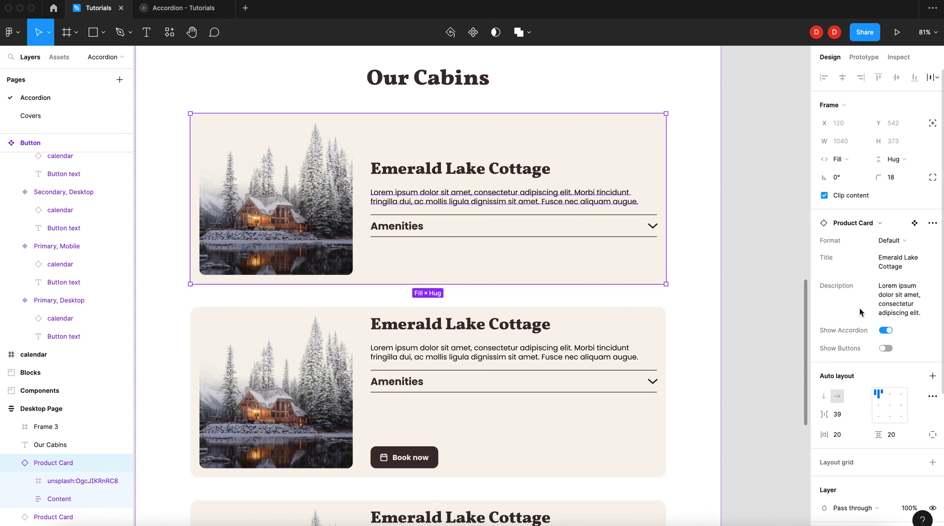
pyautogui.click(886, 348)
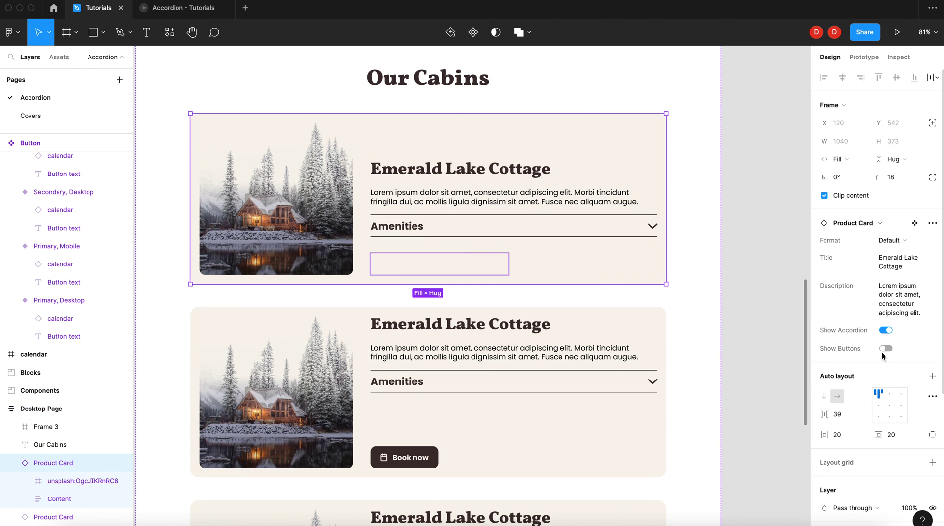
pyautogui.click(733, 211)
# Duplicate the Desktop Page frame to the right of the original
pyautogui.scroll(-3, 651, 219)
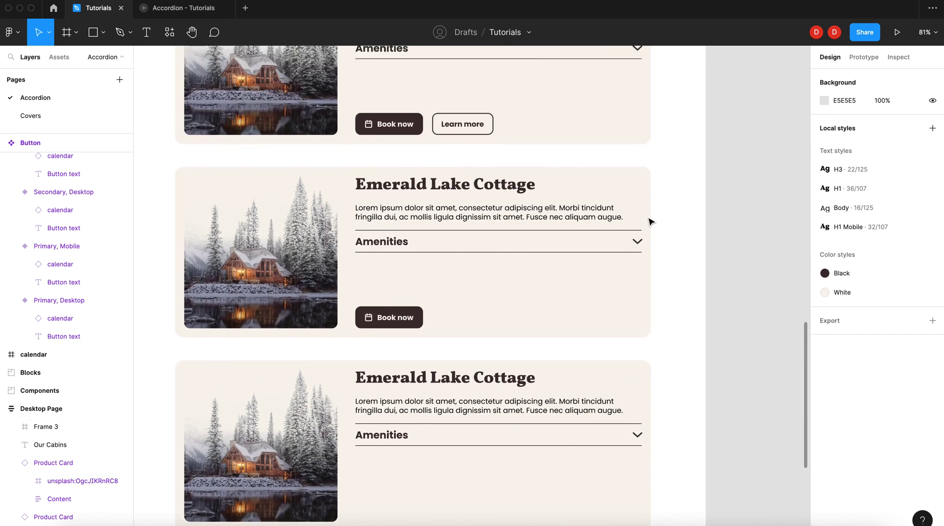
pyautogui.scroll(8, 651, 219)
pyautogui.scroll(-5, 648, 218)
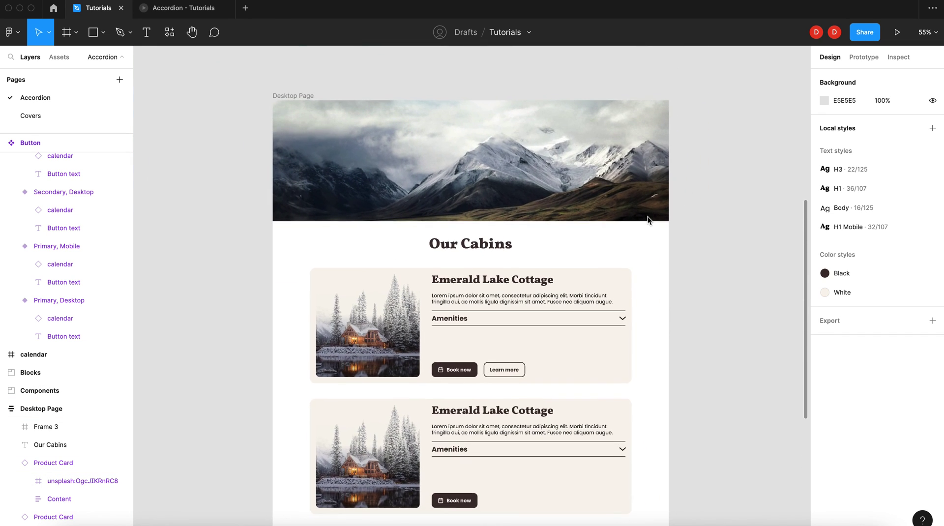
pyautogui.click(292, 91)
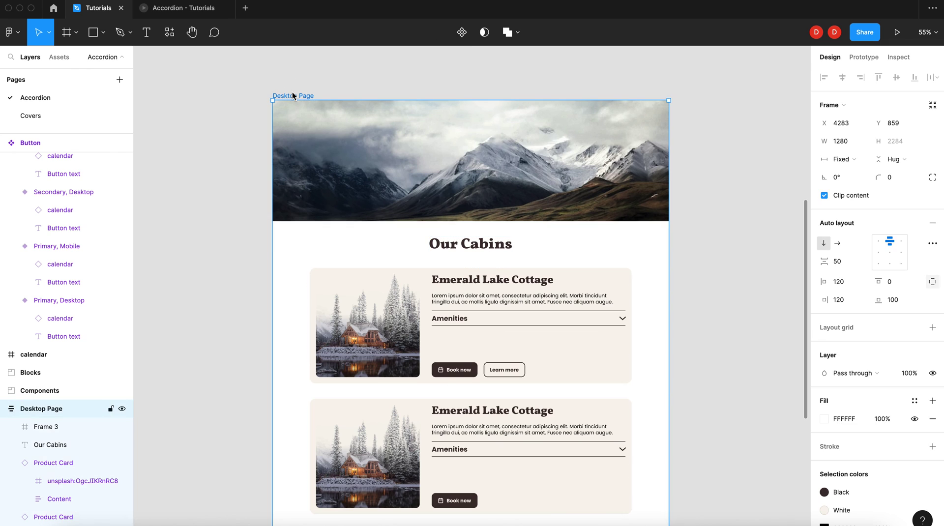
pyautogui.hscroll(4, 293, 91)
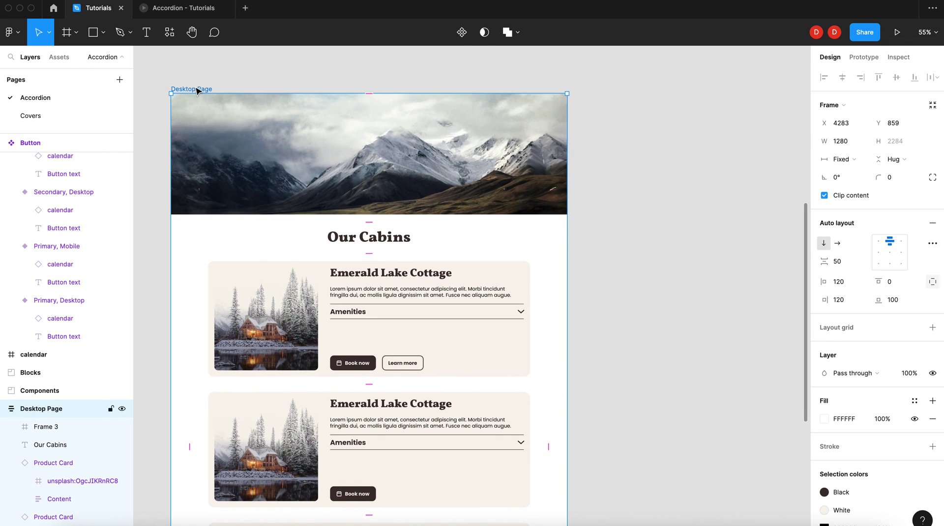
pyautogui.moveTo(194, 89); pyautogui.dragTo(614, 88)
# Rename the copied frame to 'Mobile Page'
pyautogui.doubleClick(614, 88)
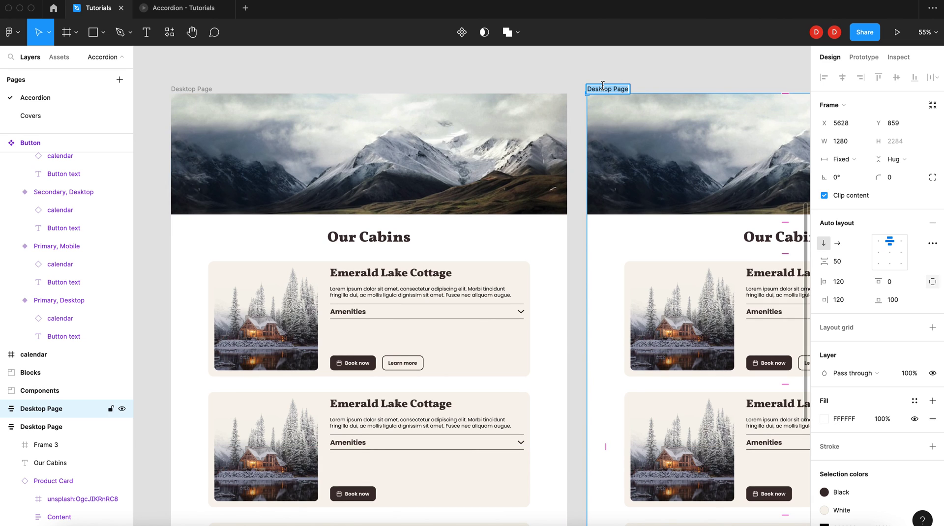
pyautogui.doubleClick(605, 89)
pyautogui.write('Mobile')
pyautogui.press('Return')
# Set Mobile Page's left and right auto layout padding to 20
pyautogui.hscroll(10, 473, 286)
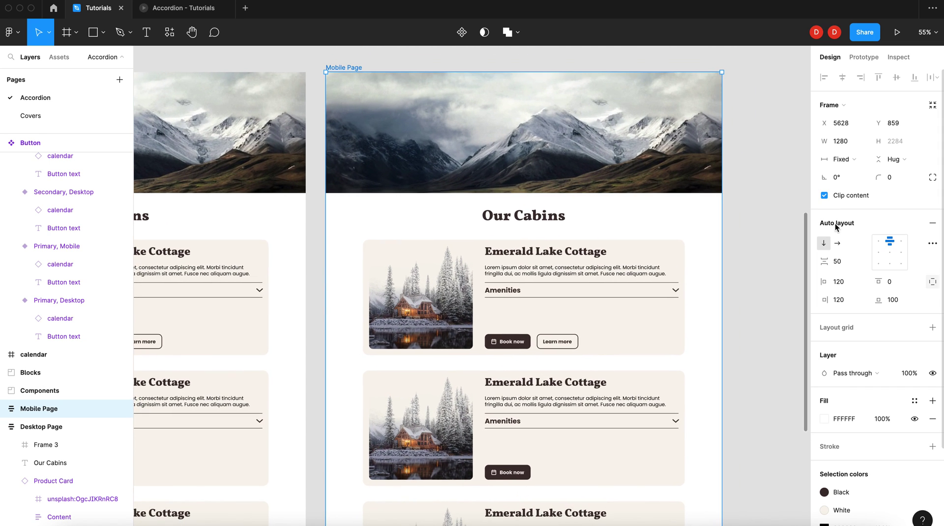
pyautogui.click(839, 282)
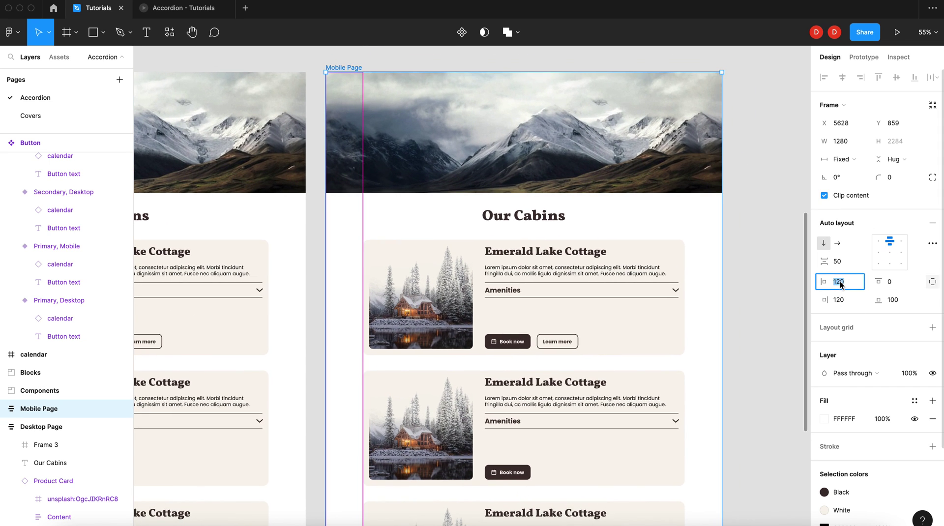
pyautogui.write('20')
pyautogui.click(846, 300)
pyautogui.write('20')
pyautogui.press('Return')
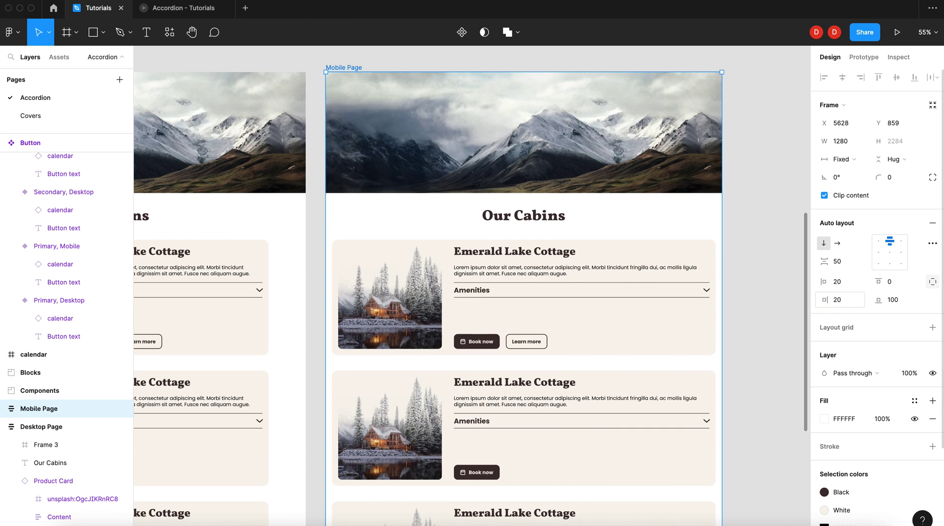
# Resize the Mobile Page frame to a width of 375
pyautogui.click(614, 310)
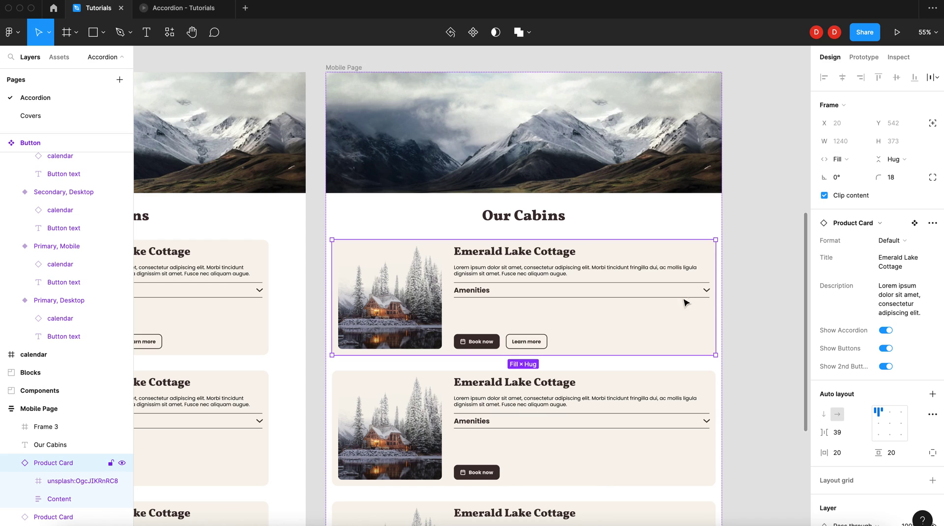
pyautogui.click(760, 256)
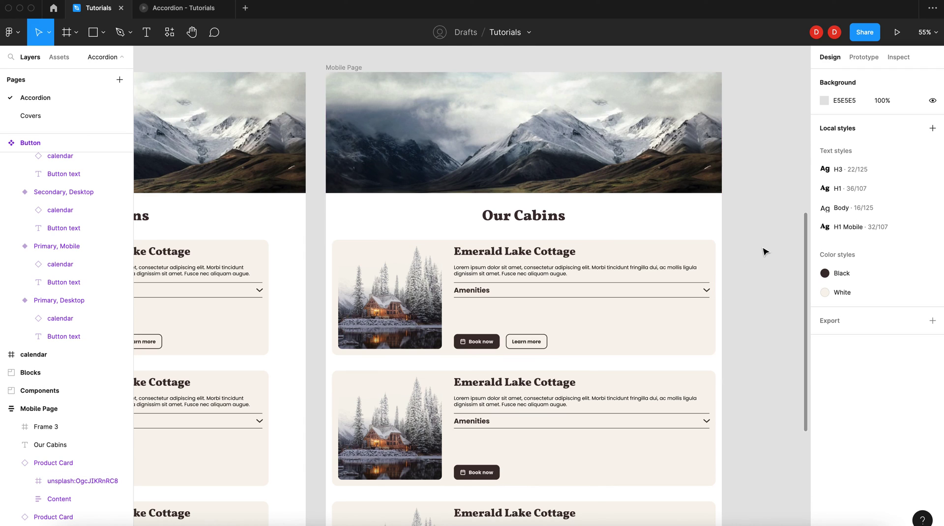
pyautogui.click(351, 68)
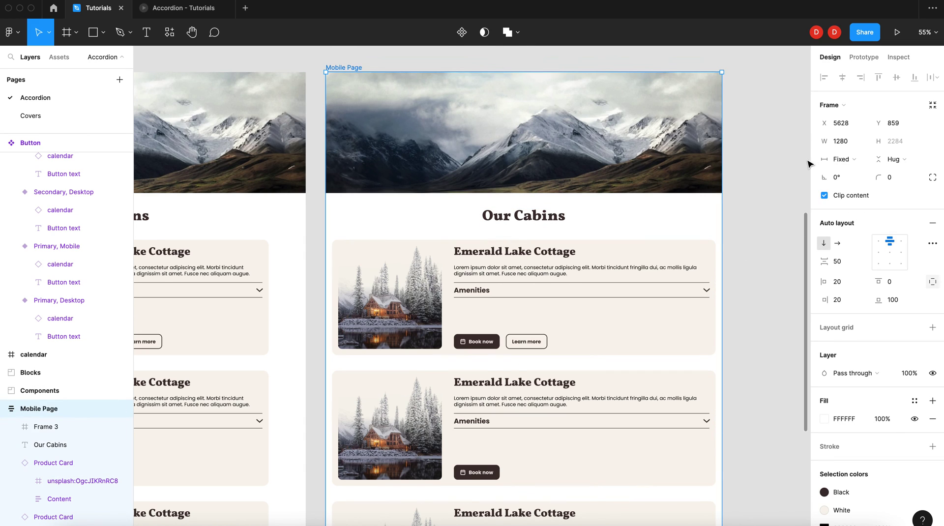
pyautogui.click(847, 143)
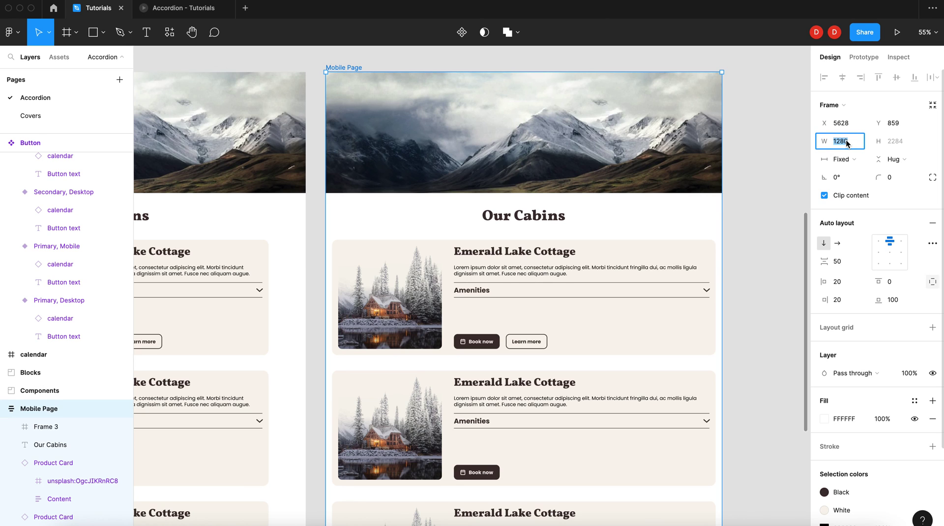
pyautogui.write('375')
pyautogui.press('Return')
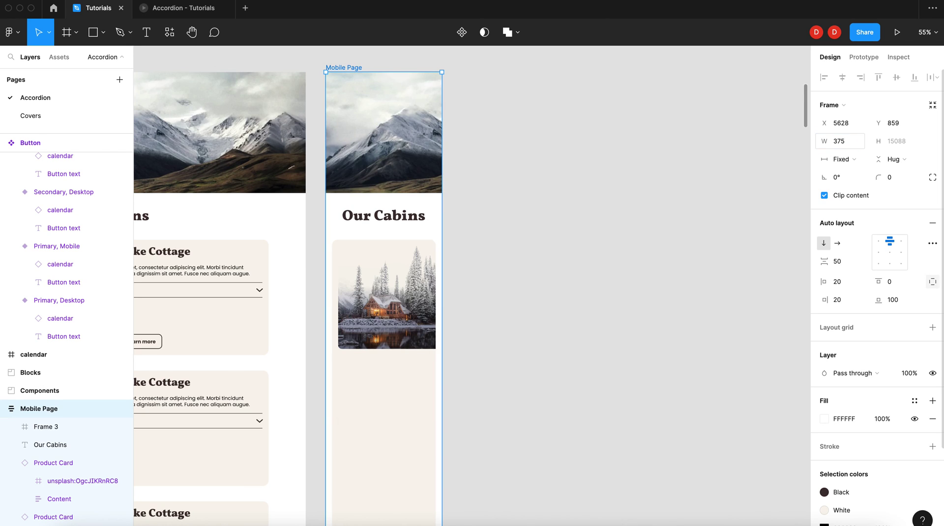
# Set the first Mobile Page card's Format property to Mobile, then view the canvas at 100%
pyautogui.click(391, 279)
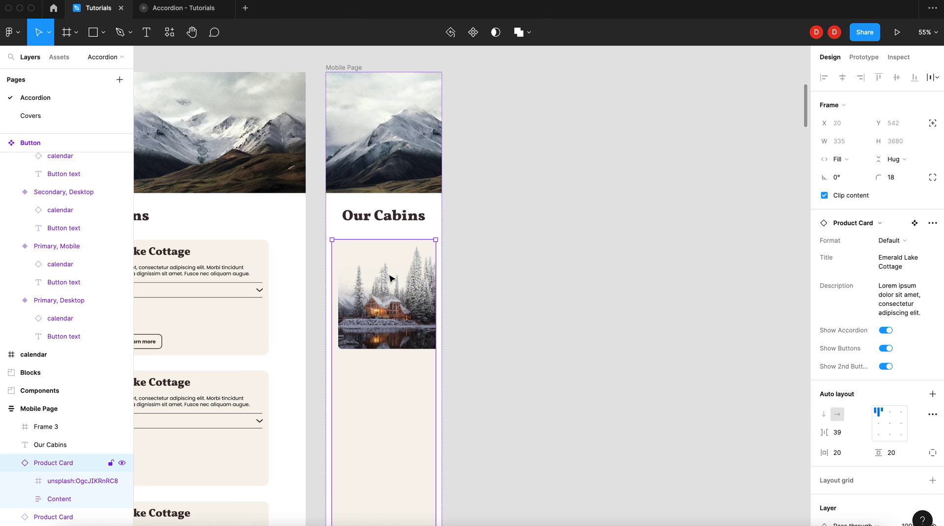
pyautogui.scroll(-6, 389, 279)
pyautogui.scroll(7, 389, 279)
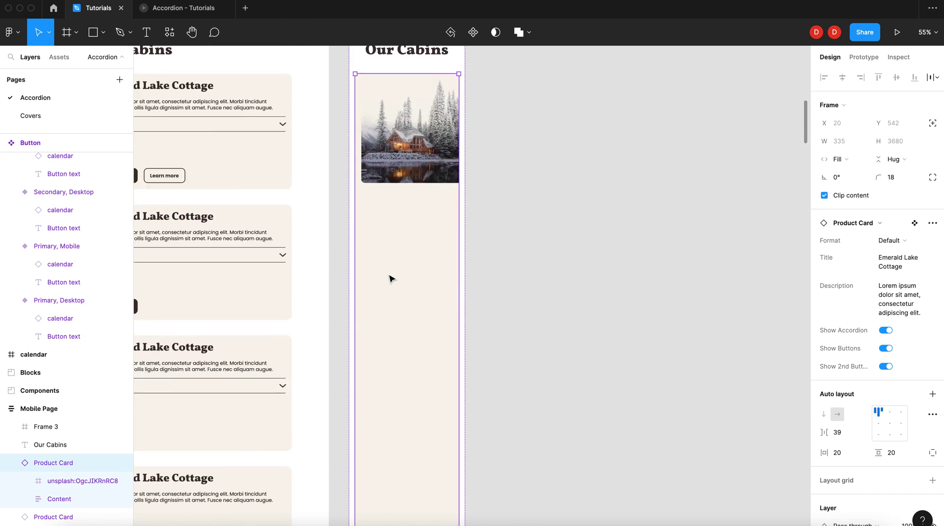
pyautogui.scroll(-1, 389, 279)
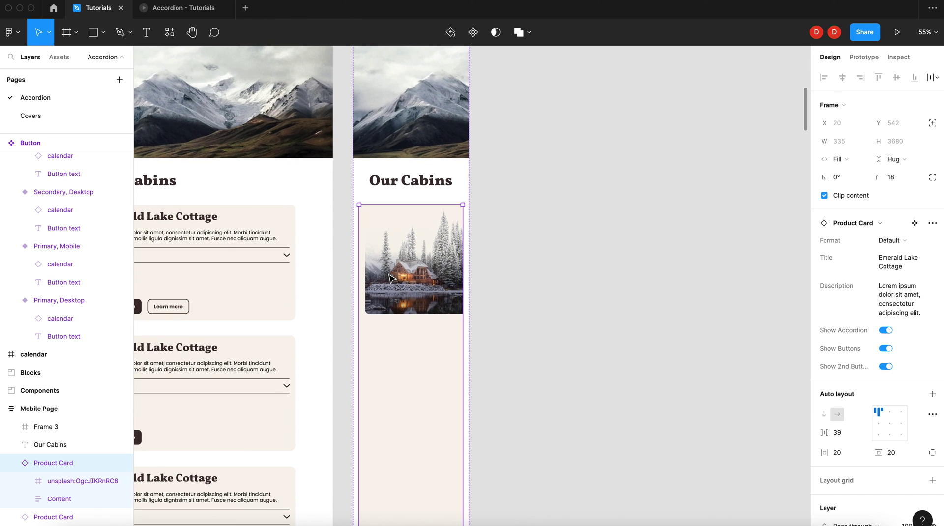
pyautogui.click(888, 241)
pyautogui.click(902, 254)
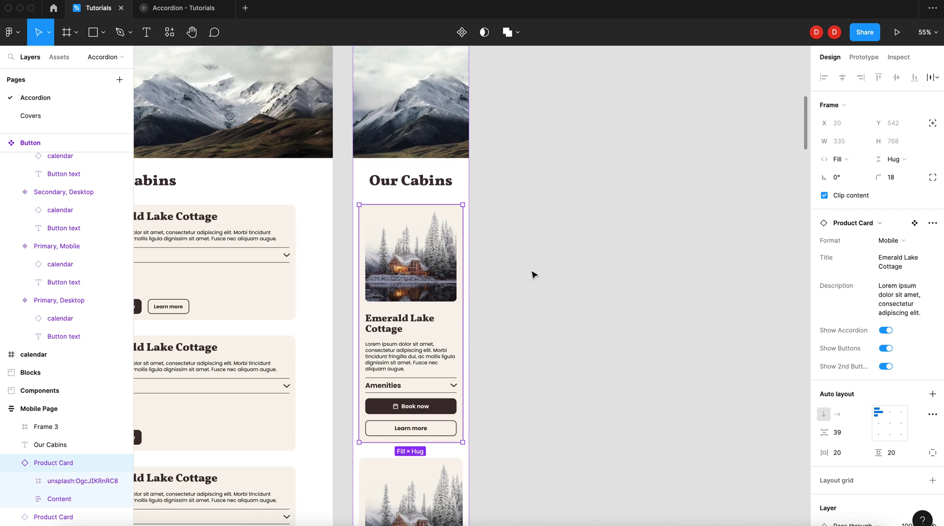
pyautogui.scroll(-2, 535, 274)
pyautogui.scroll(-5, 534, 274)
pyautogui.scroll(4, 531, 274)
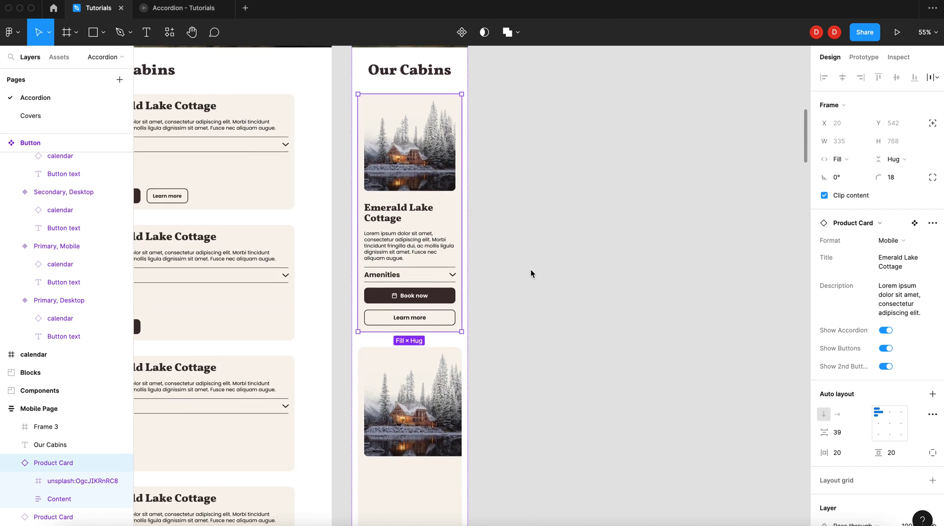
pyautogui.click(531, 270)
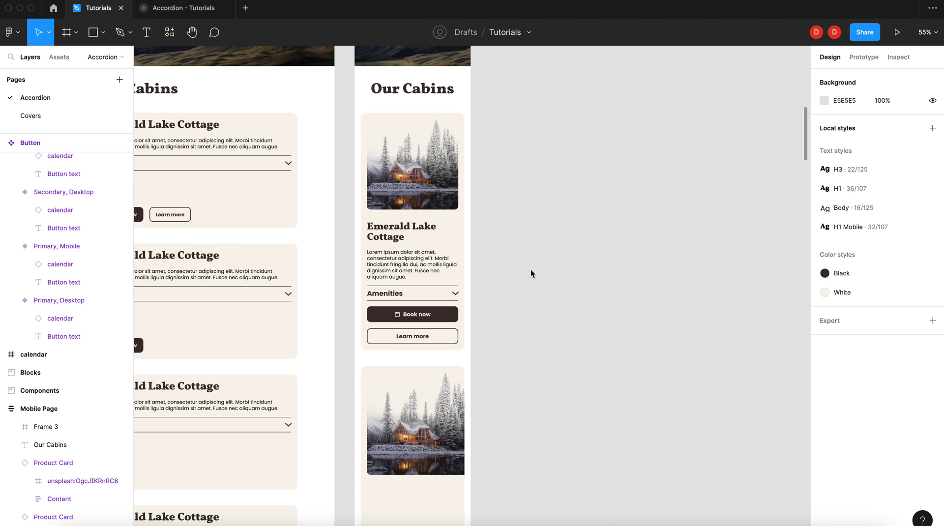
pyautogui.hotkey('shift', '0')
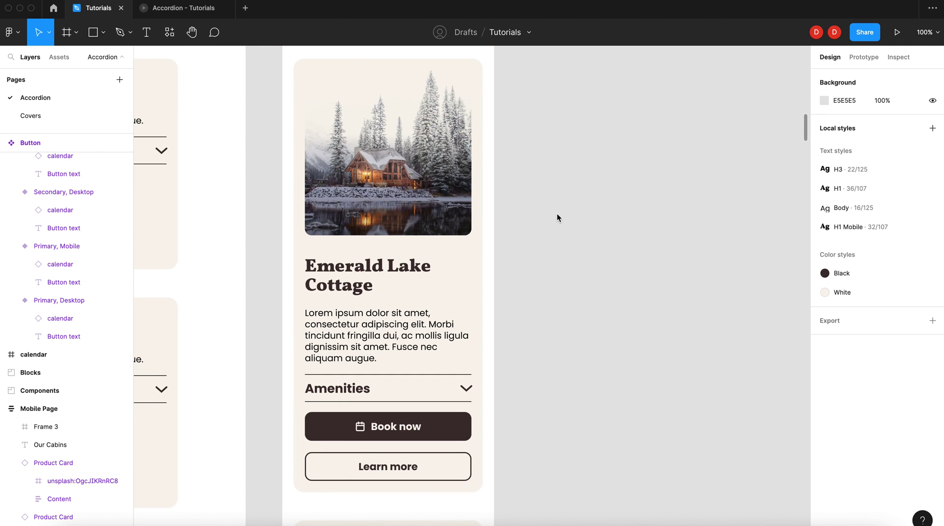
pyautogui.hscroll(-10, 556, 217)
pyautogui.scroll(-5, 557, 215)
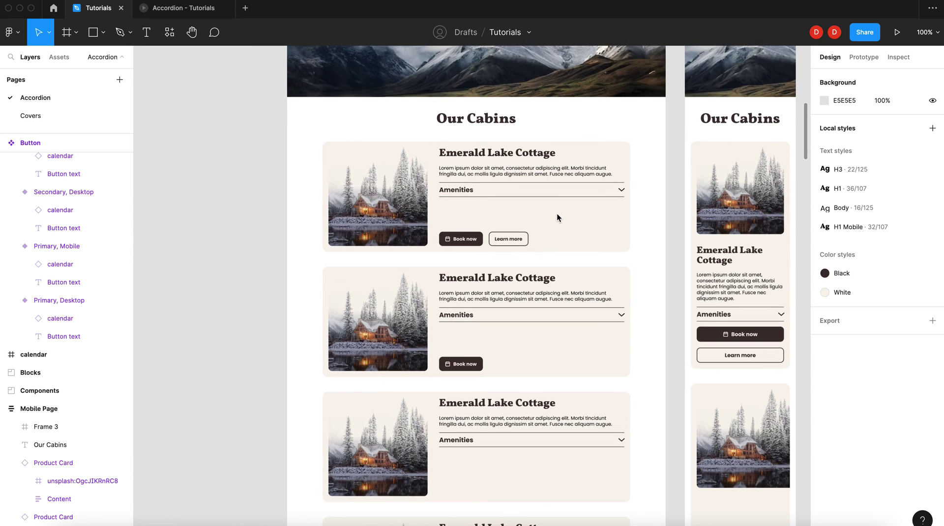
pyautogui.hscroll(3, 557, 215)
pyautogui.scroll(-2, 556, 213)
pyautogui.hscroll(1, 557, 213)
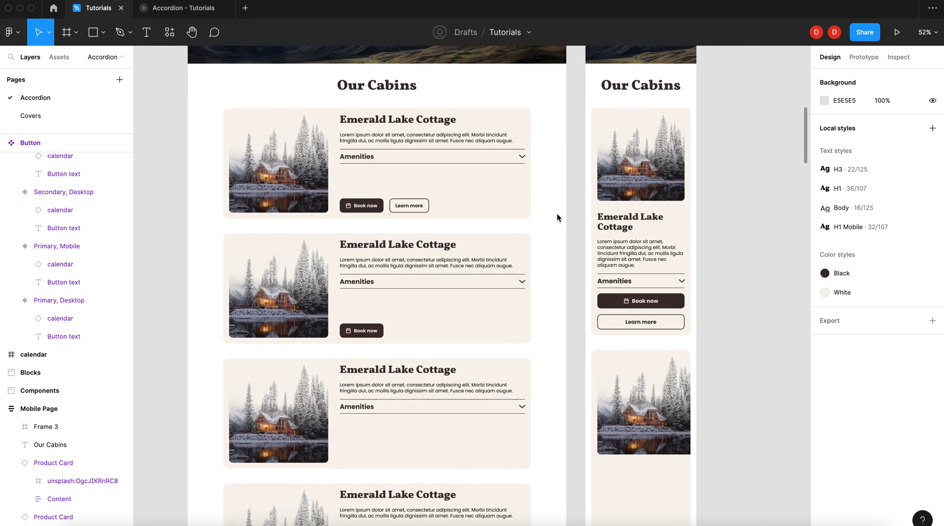